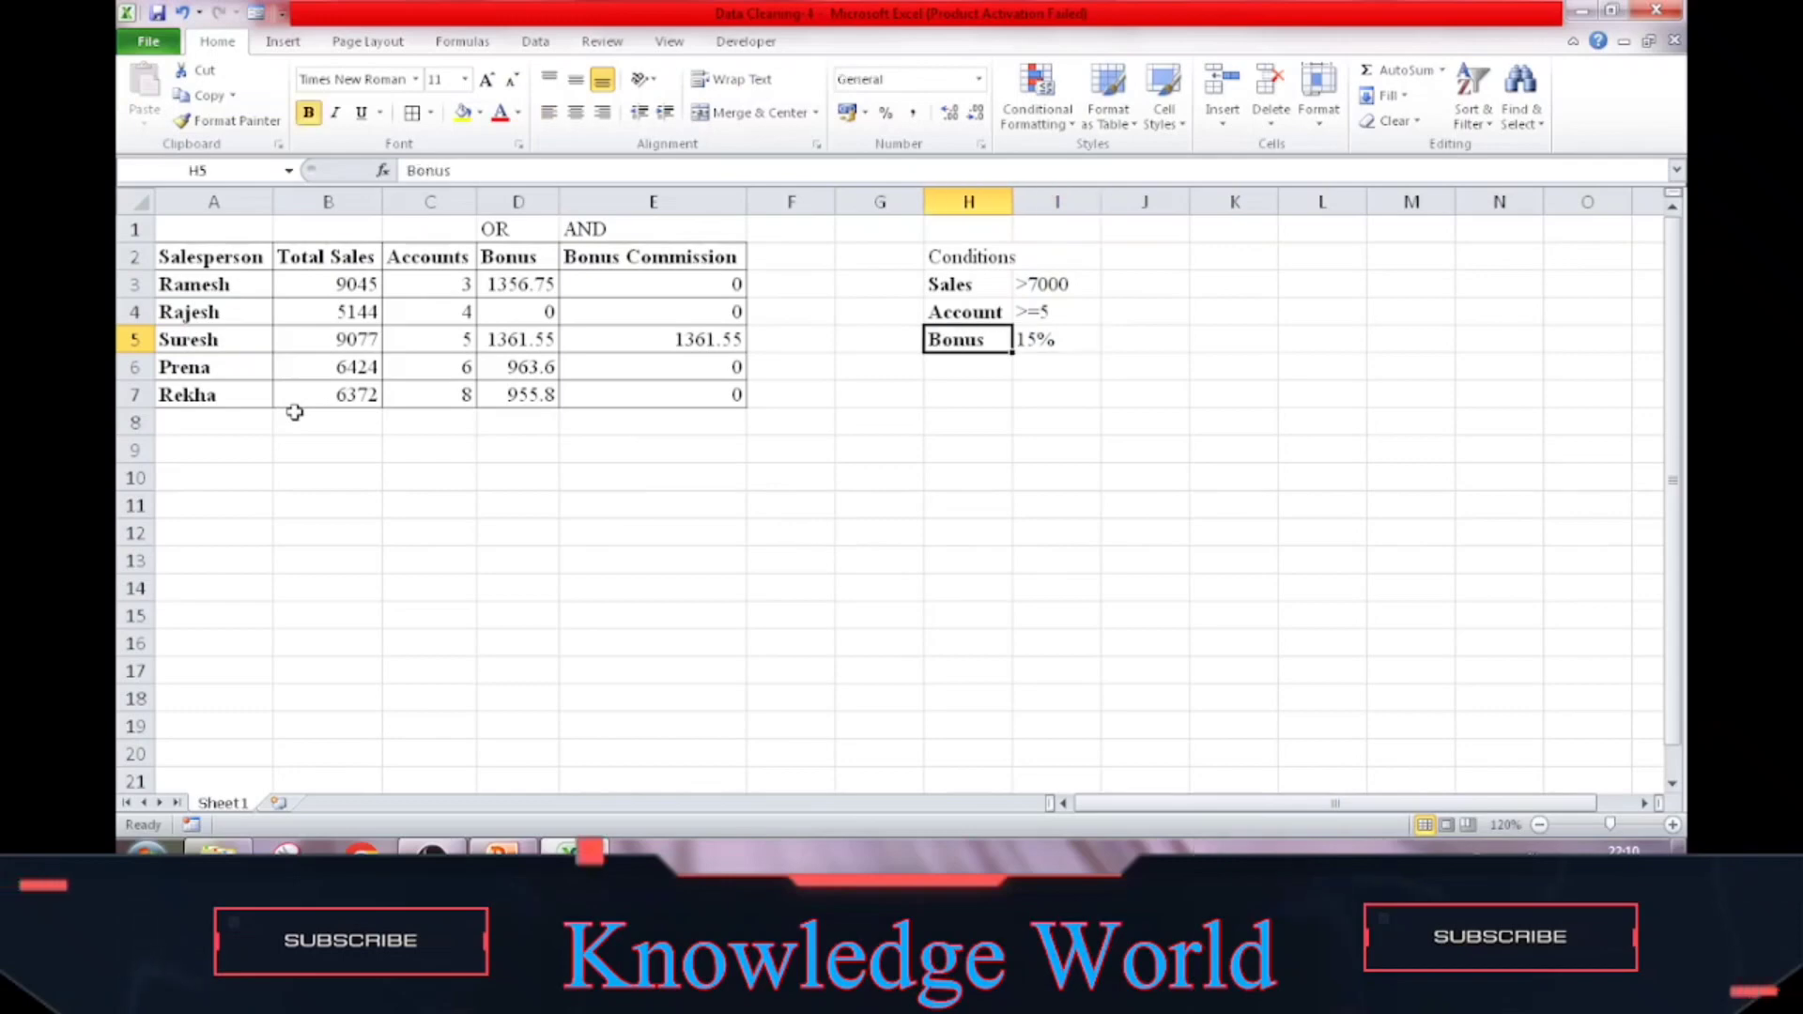
# Clear the existing Bonus and Bonus Commission results in cells D3:E7
pyautogui.press('Left')
pyautogui.press('Left')
pyautogui.press('Up')
pyautogui.press('Up')
pyautogui.press('Up')
pyautogui.press('Up')
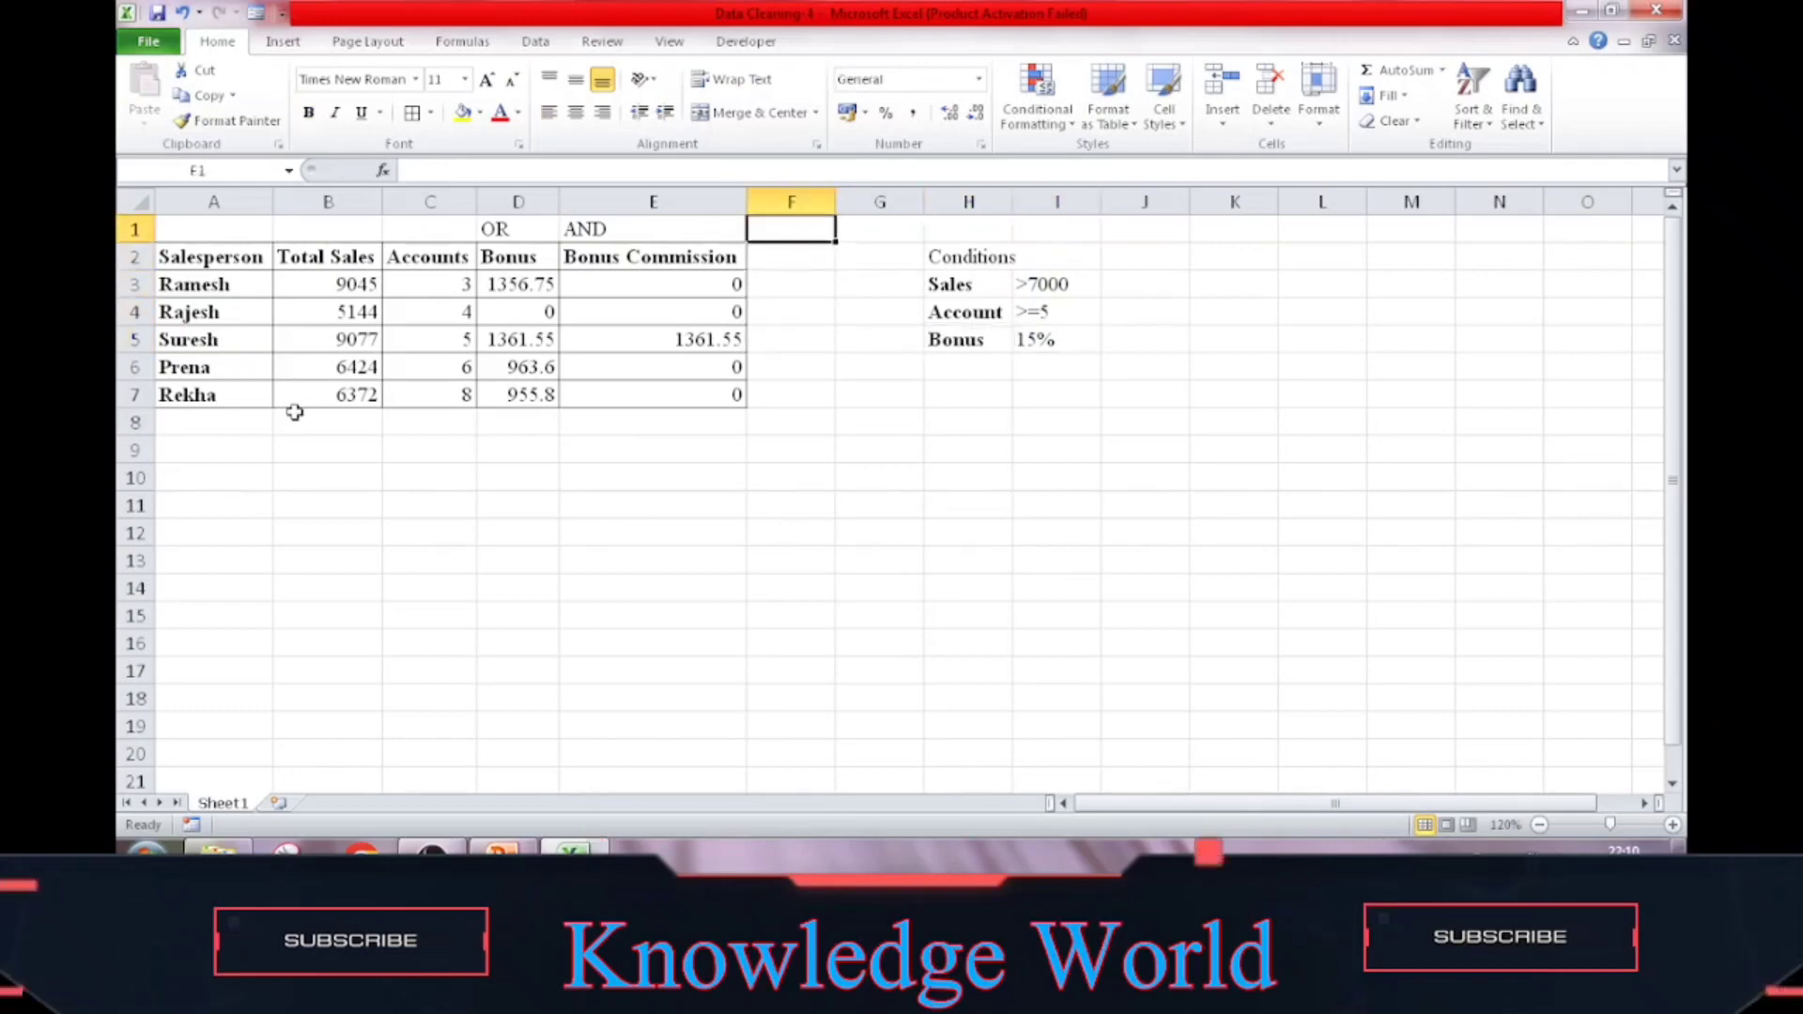
pyautogui.press('Left')
pyautogui.press('Left')
pyautogui.press('Right')
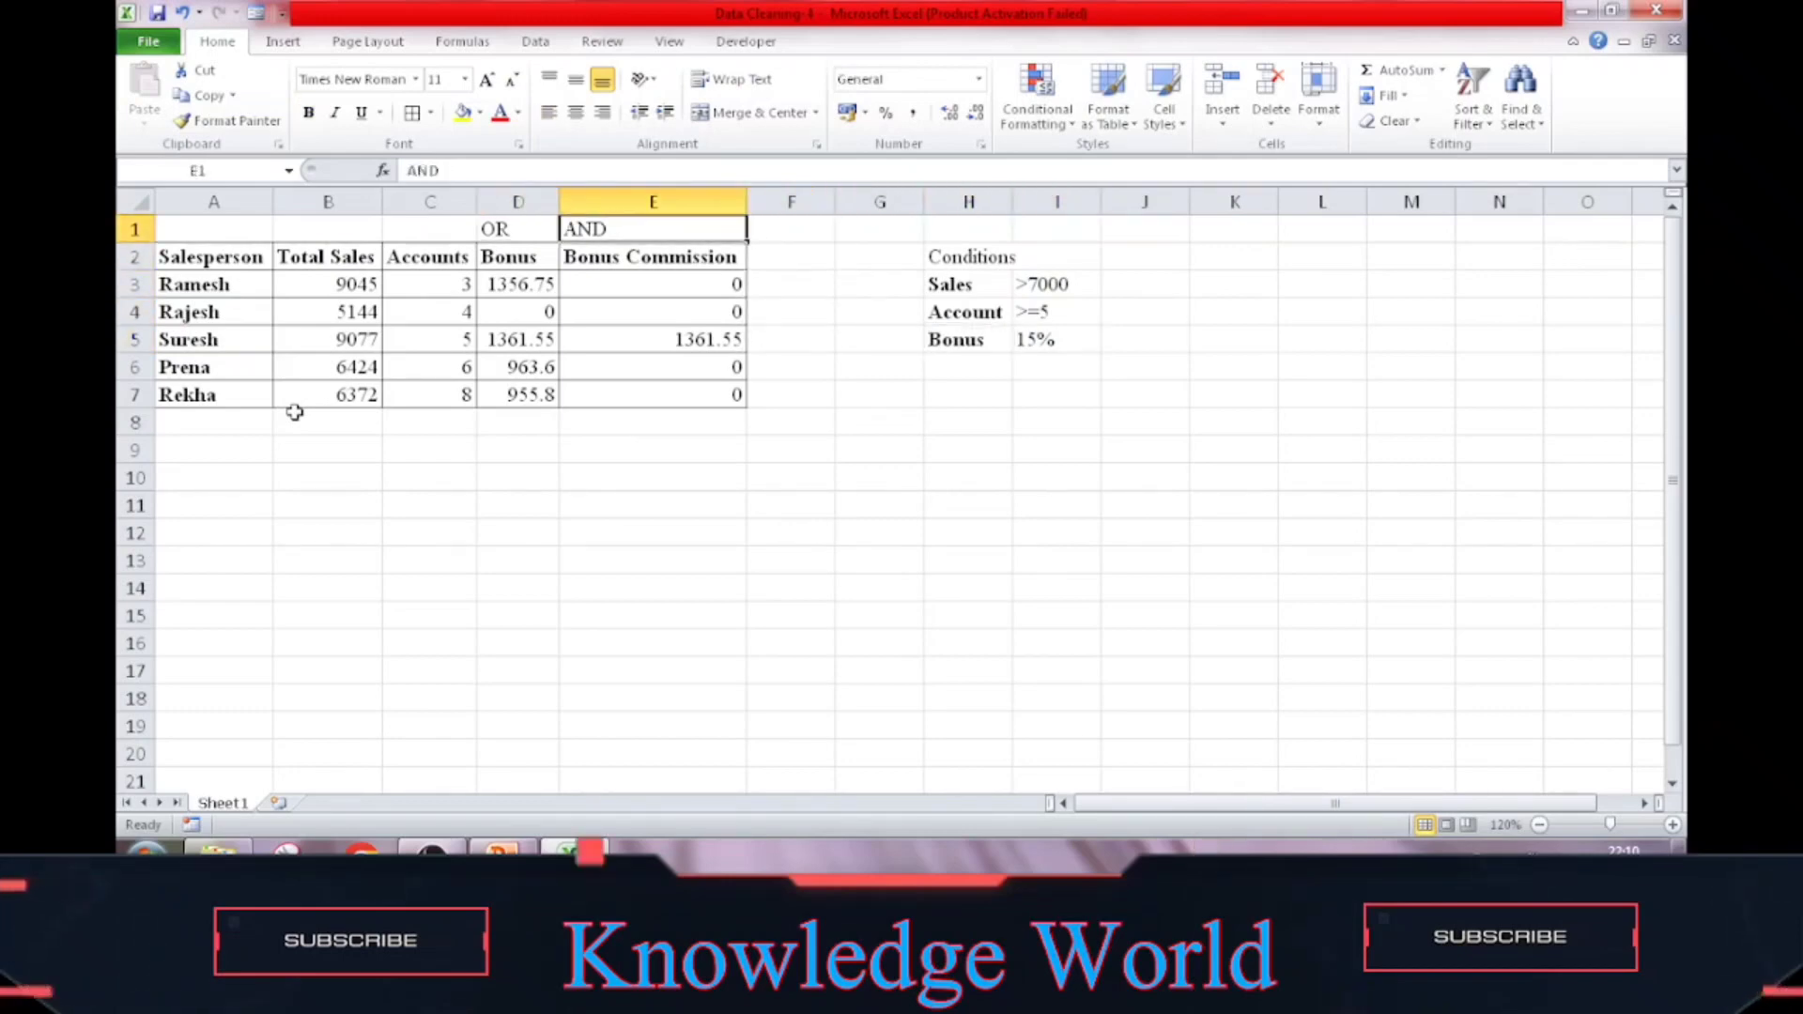
pyautogui.press('Down')
pyautogui.press('Left')
pyautogui.press('Down')
pyautogui.hotkey('shift', 'Down')
pyautogui.hotkey('shift', 'Down')
pyautogui.hotkey('shift', 'Down')
pyautogui.hotkey('shift', 'Down')
pyautogui.hotkey('shift', 'Right')
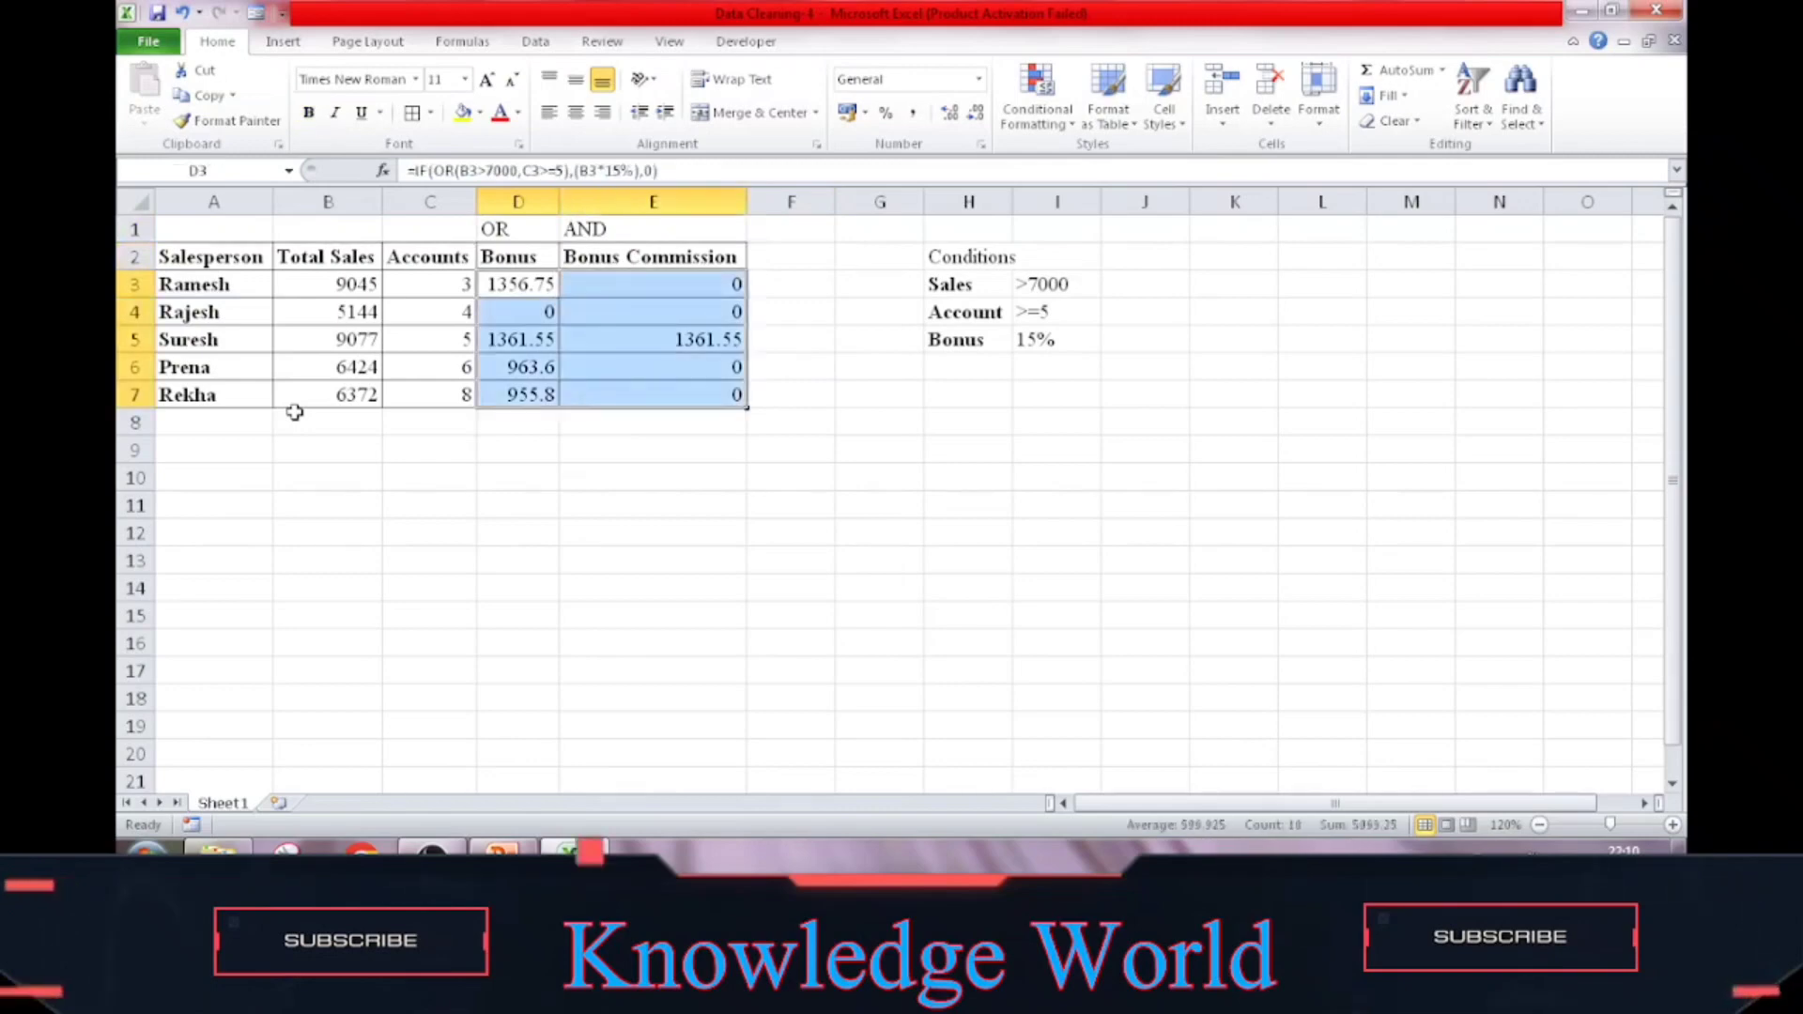
pyautogui.press('Delete')
# In E3, begin an IF formula whose logical test is AND(B3>7000,C3>=5)
pyautogui.press('Up')
pyautogui.press('Right')
pyautogui.press('Down')
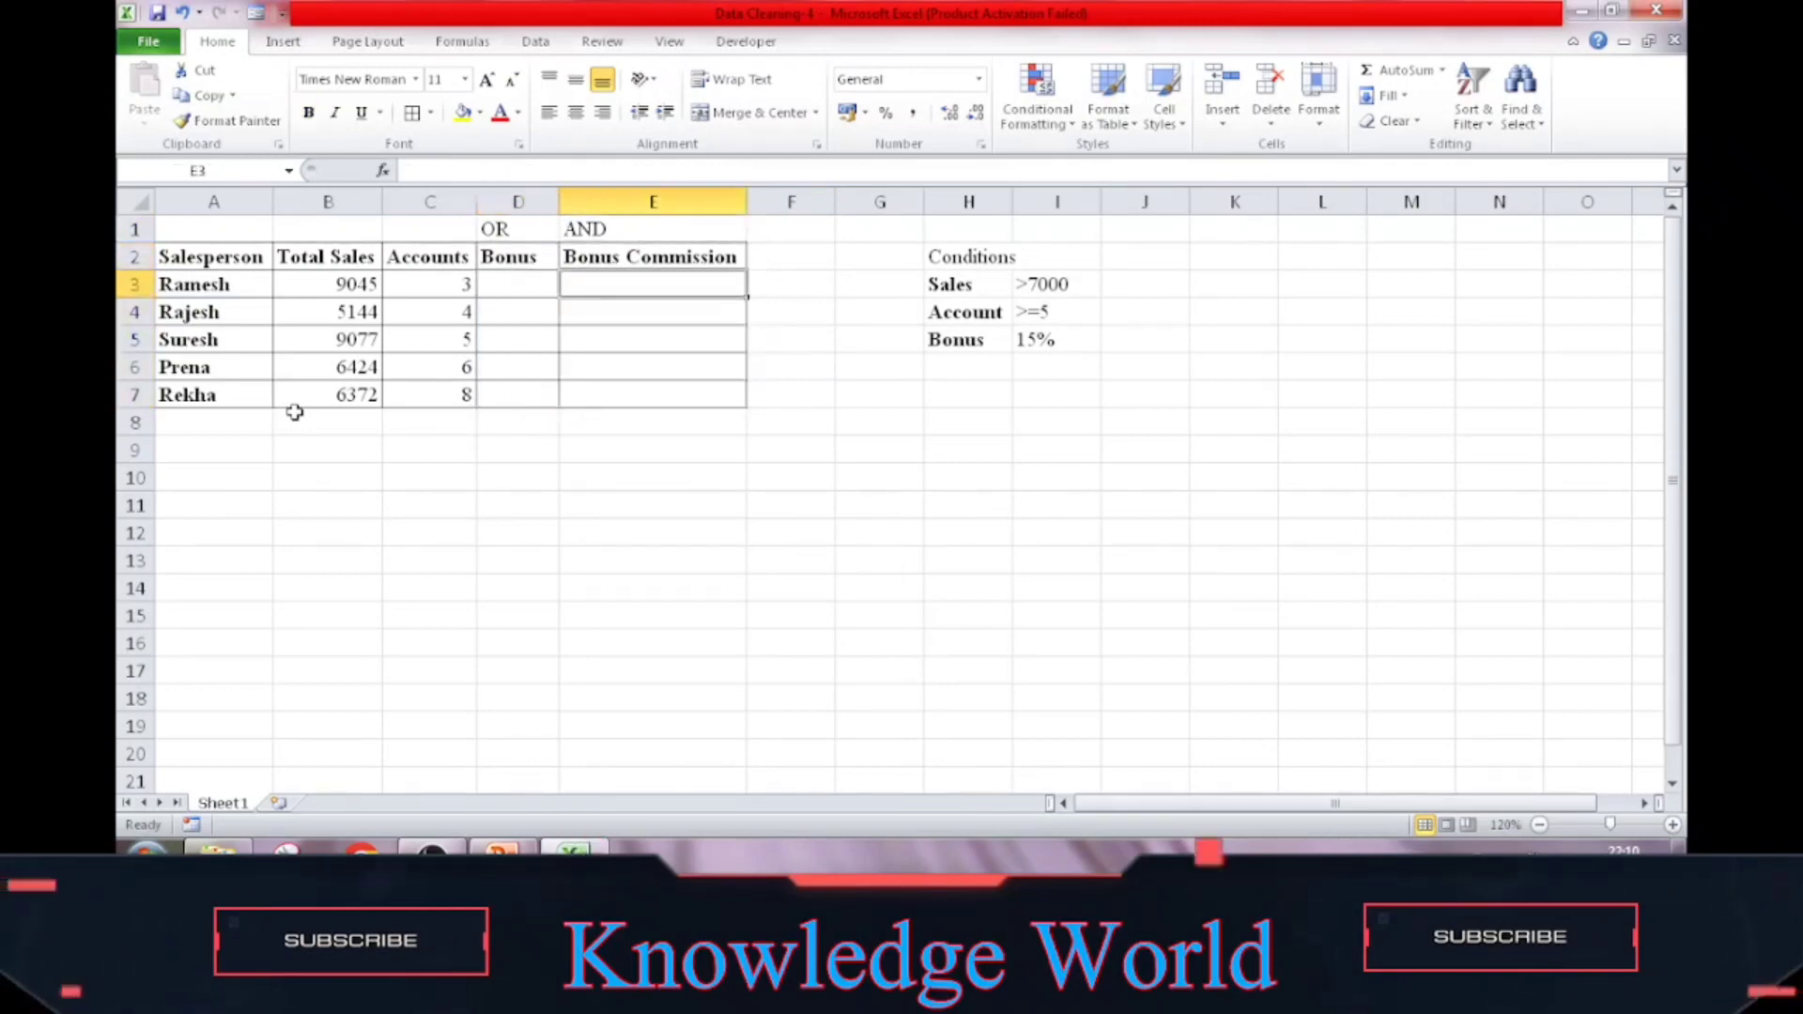
pyautogui.write('=if')
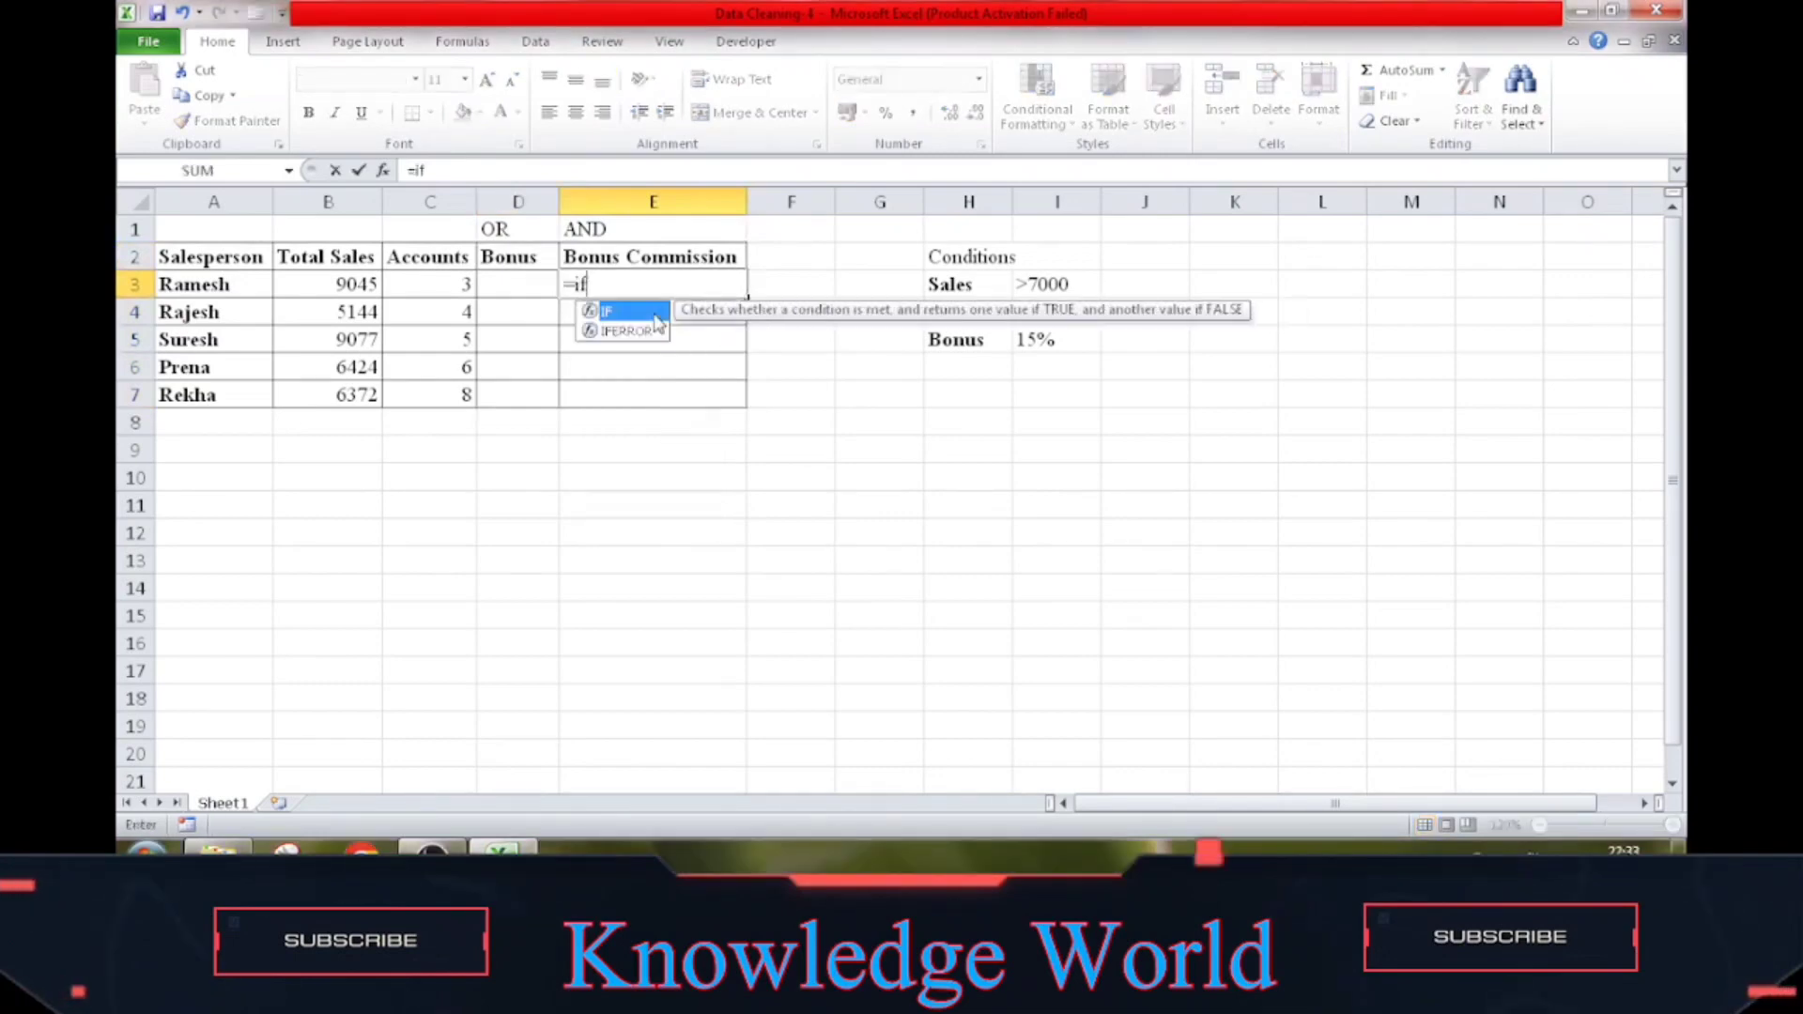
pyautogui.press('Tab')
pyautogui.write('and')
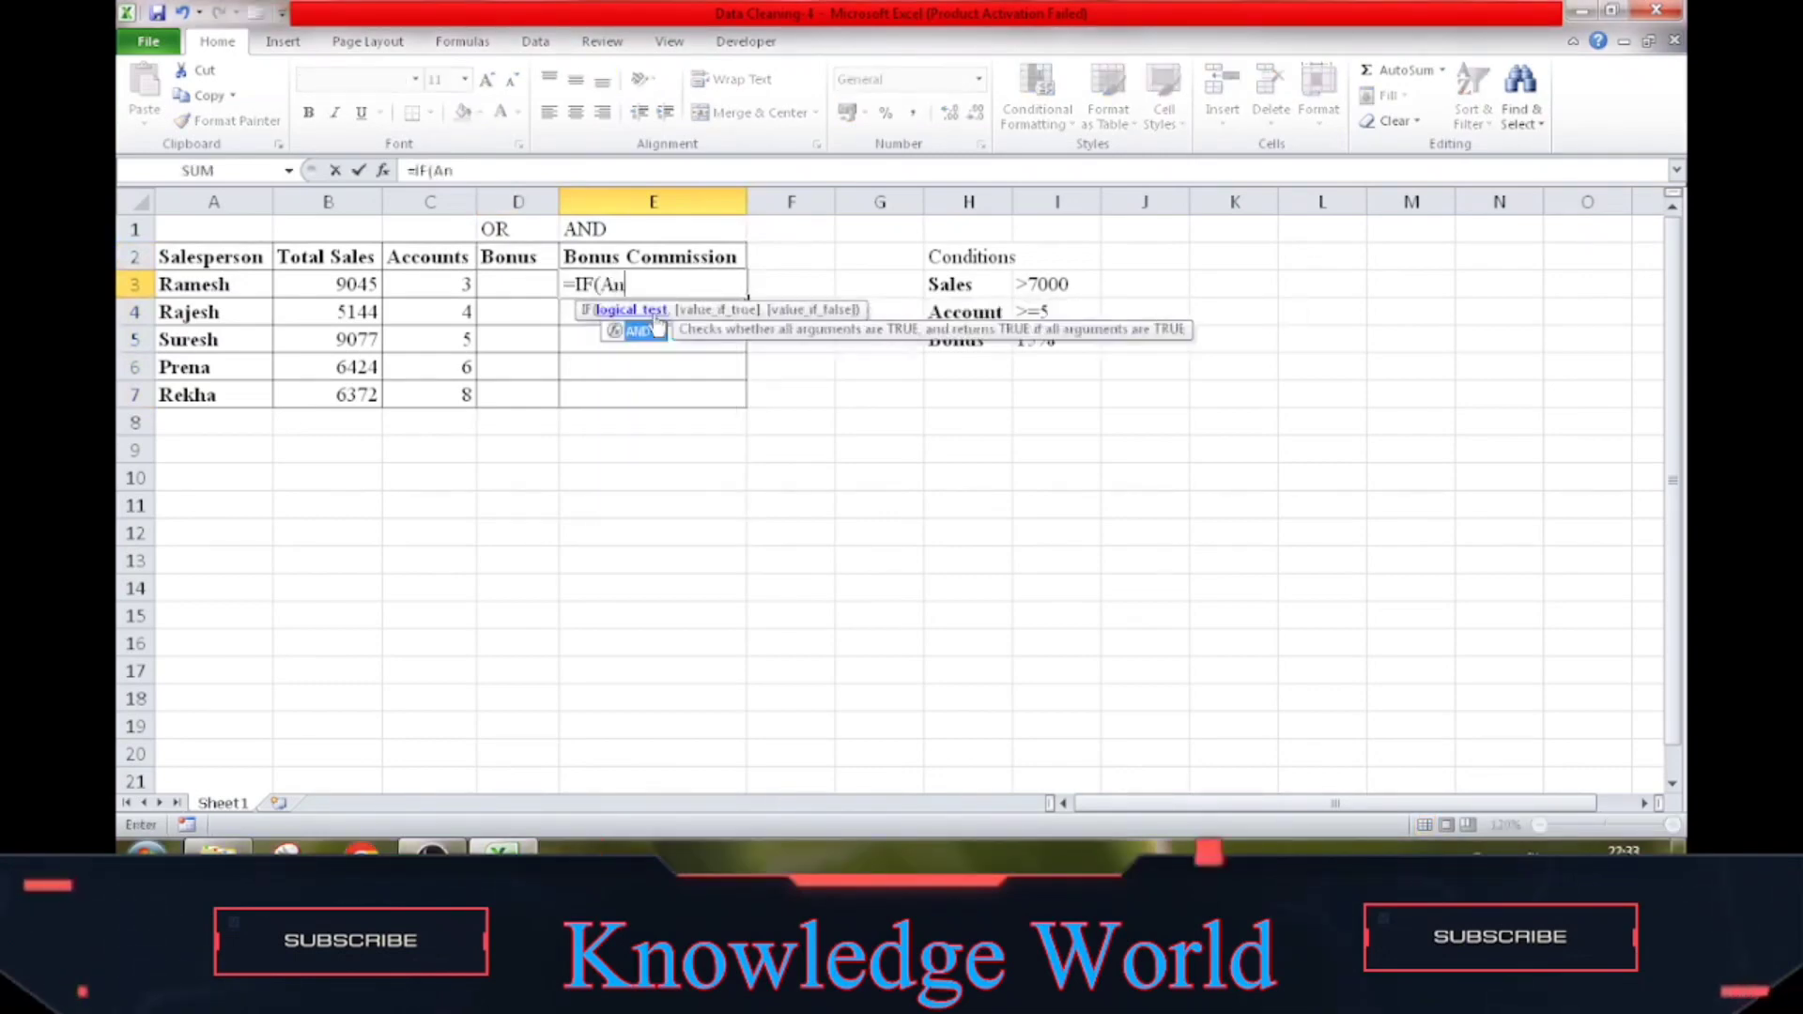
pyautogui.press('Tab')
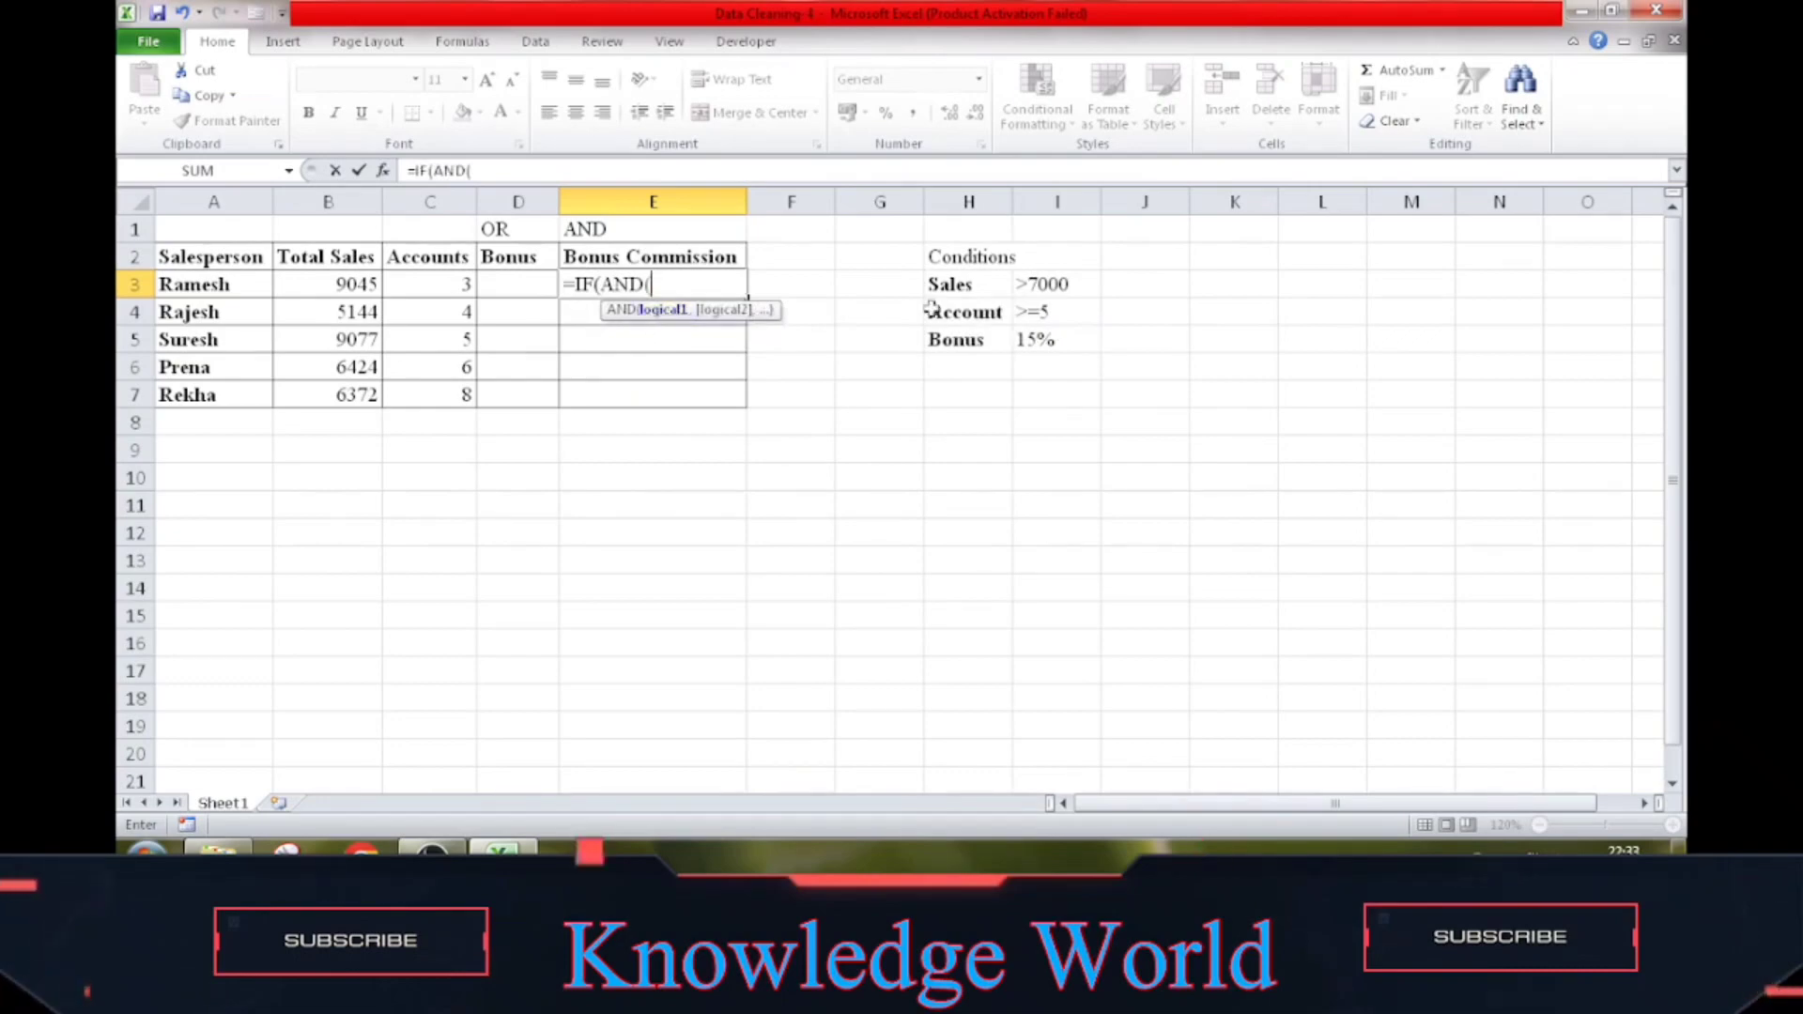
pyautogui.click(329, 292)
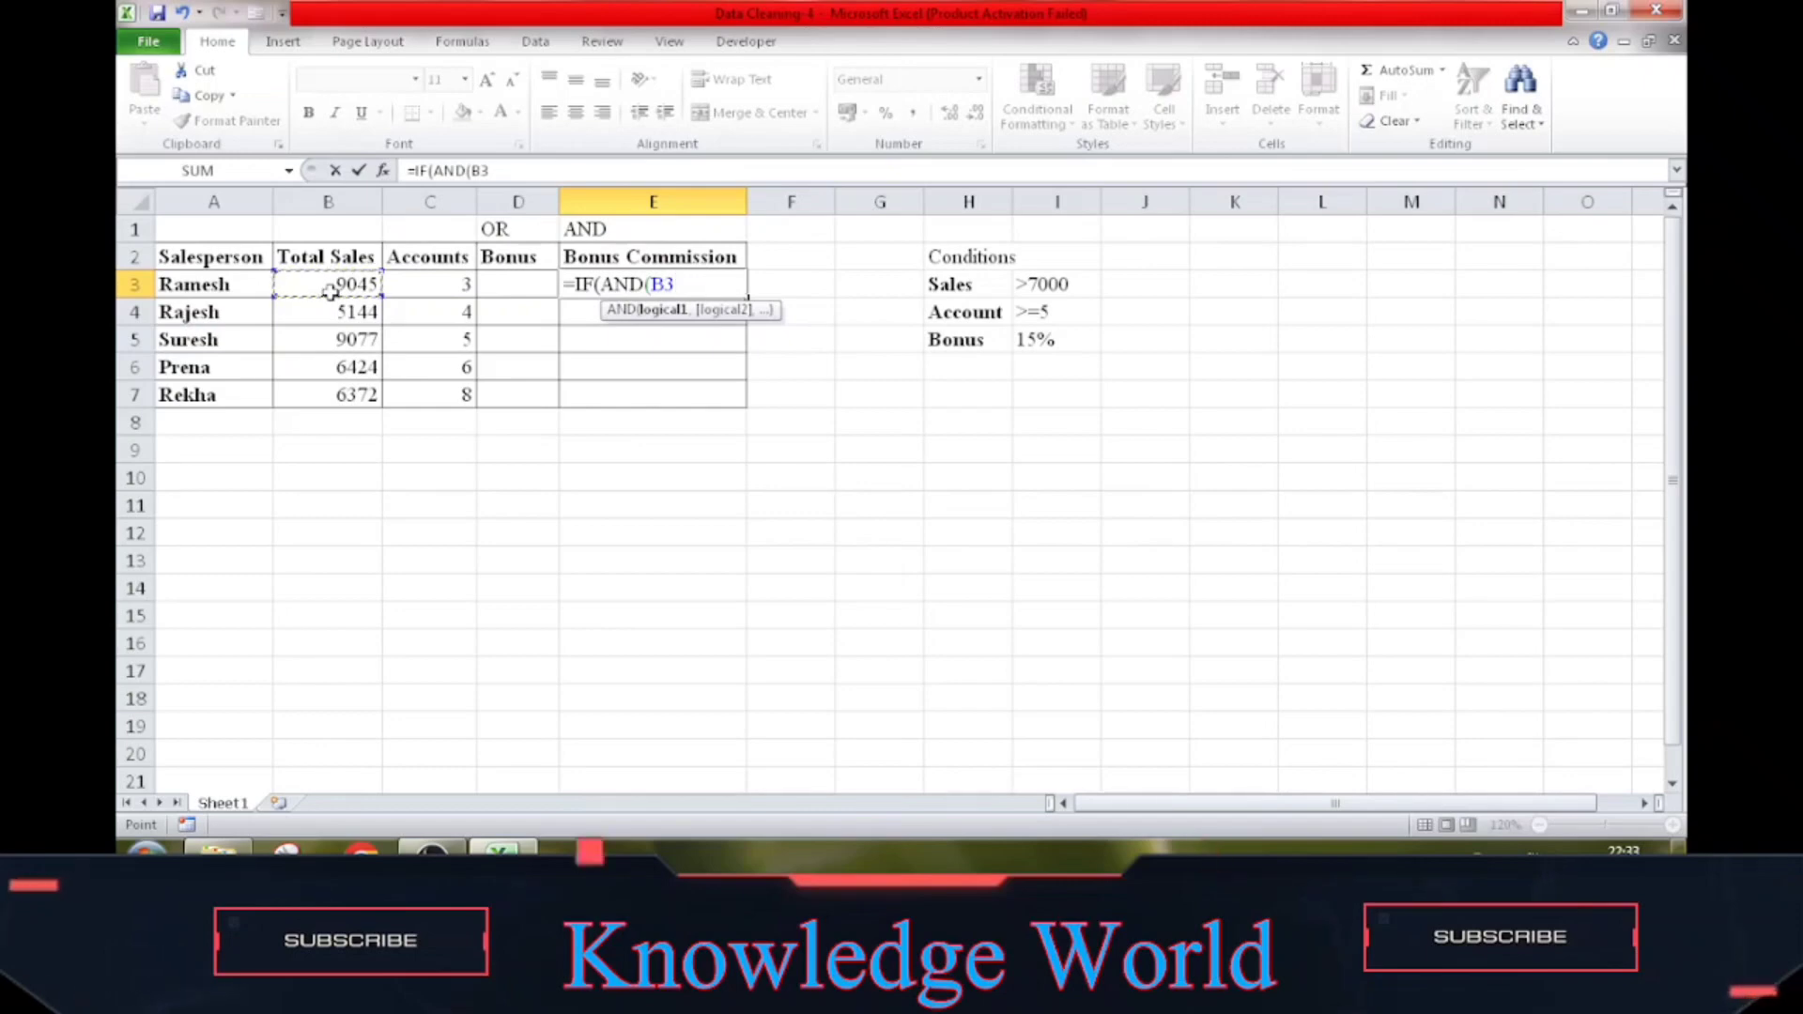
pyautogui.write('>7000')
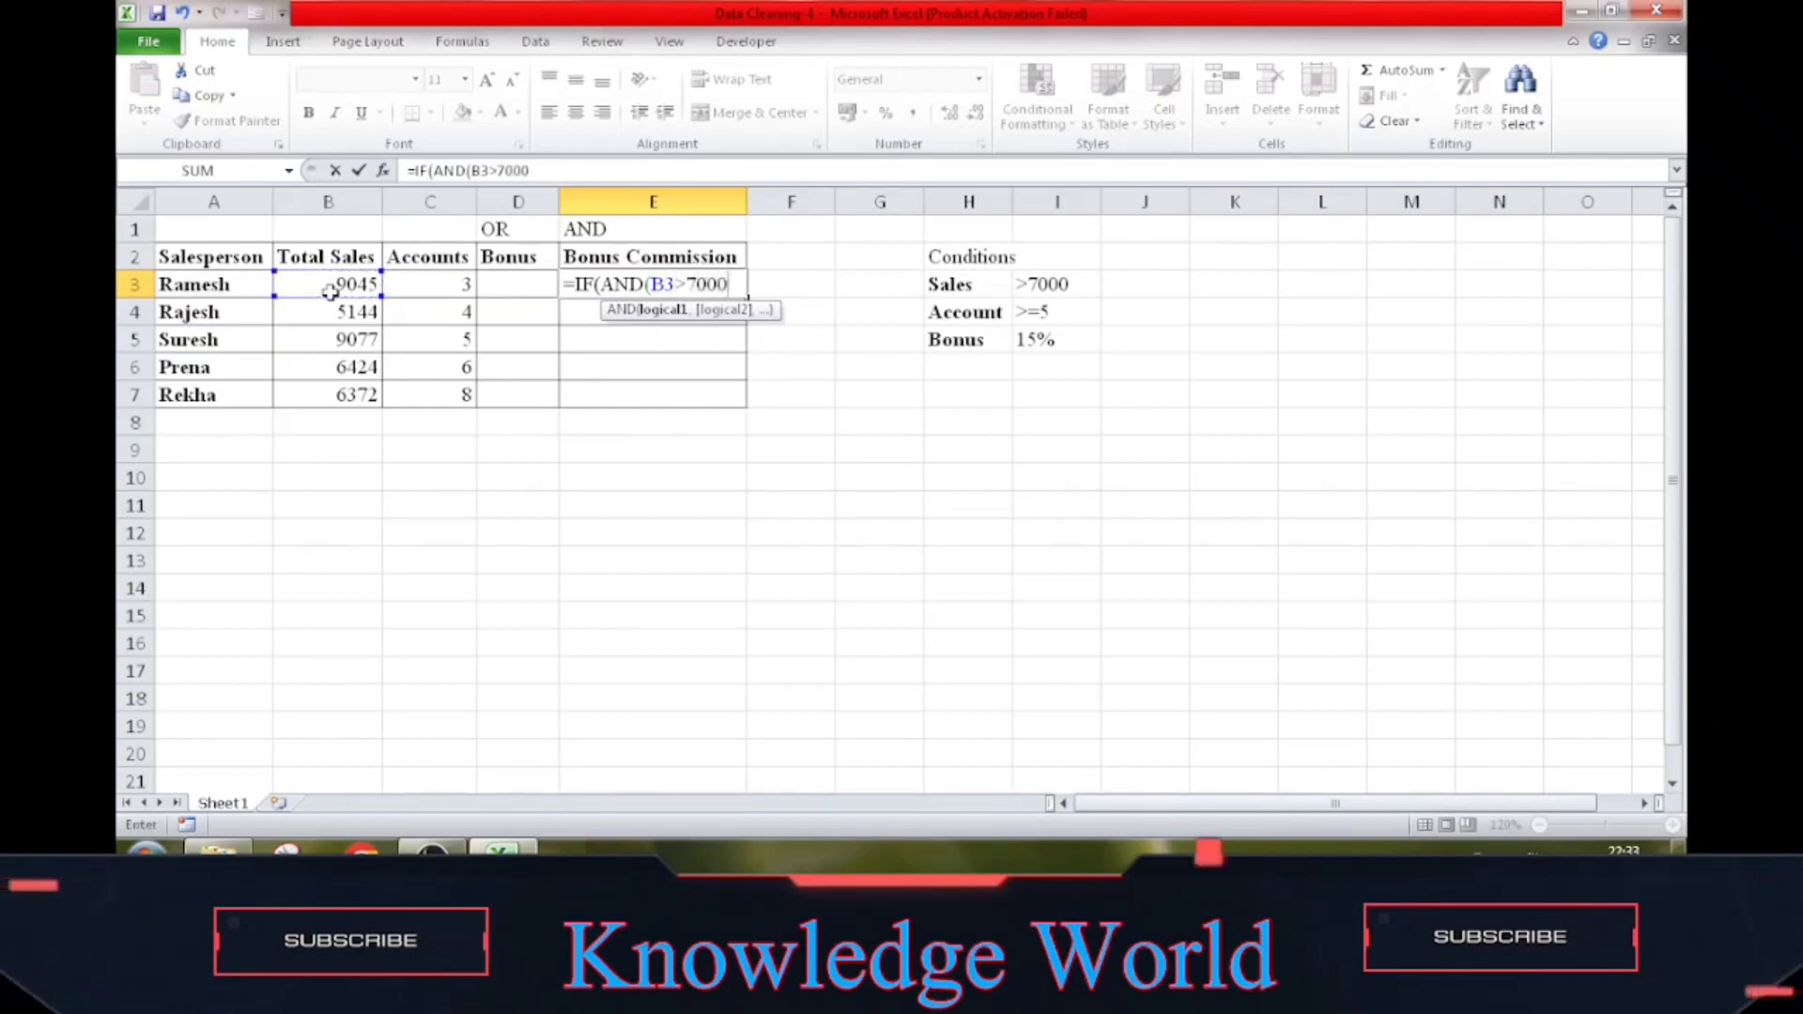
pyautogui.write(',')
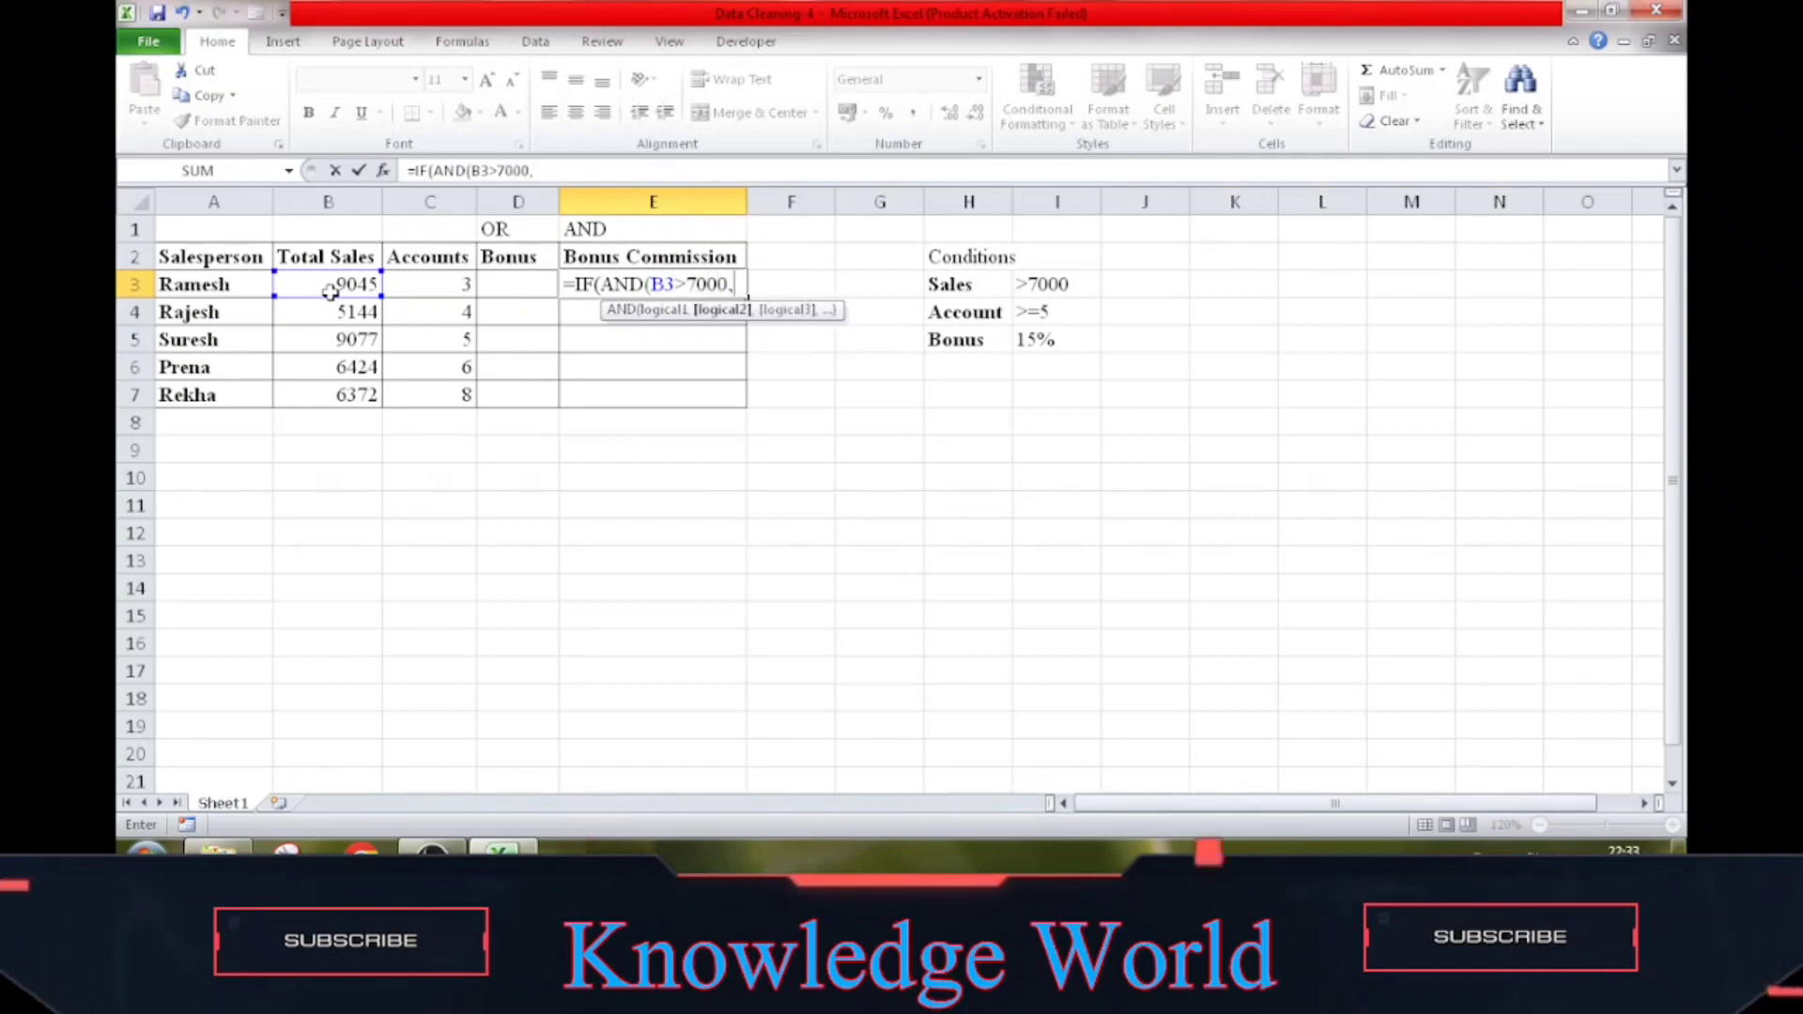
pyautogui.click(445, 287)
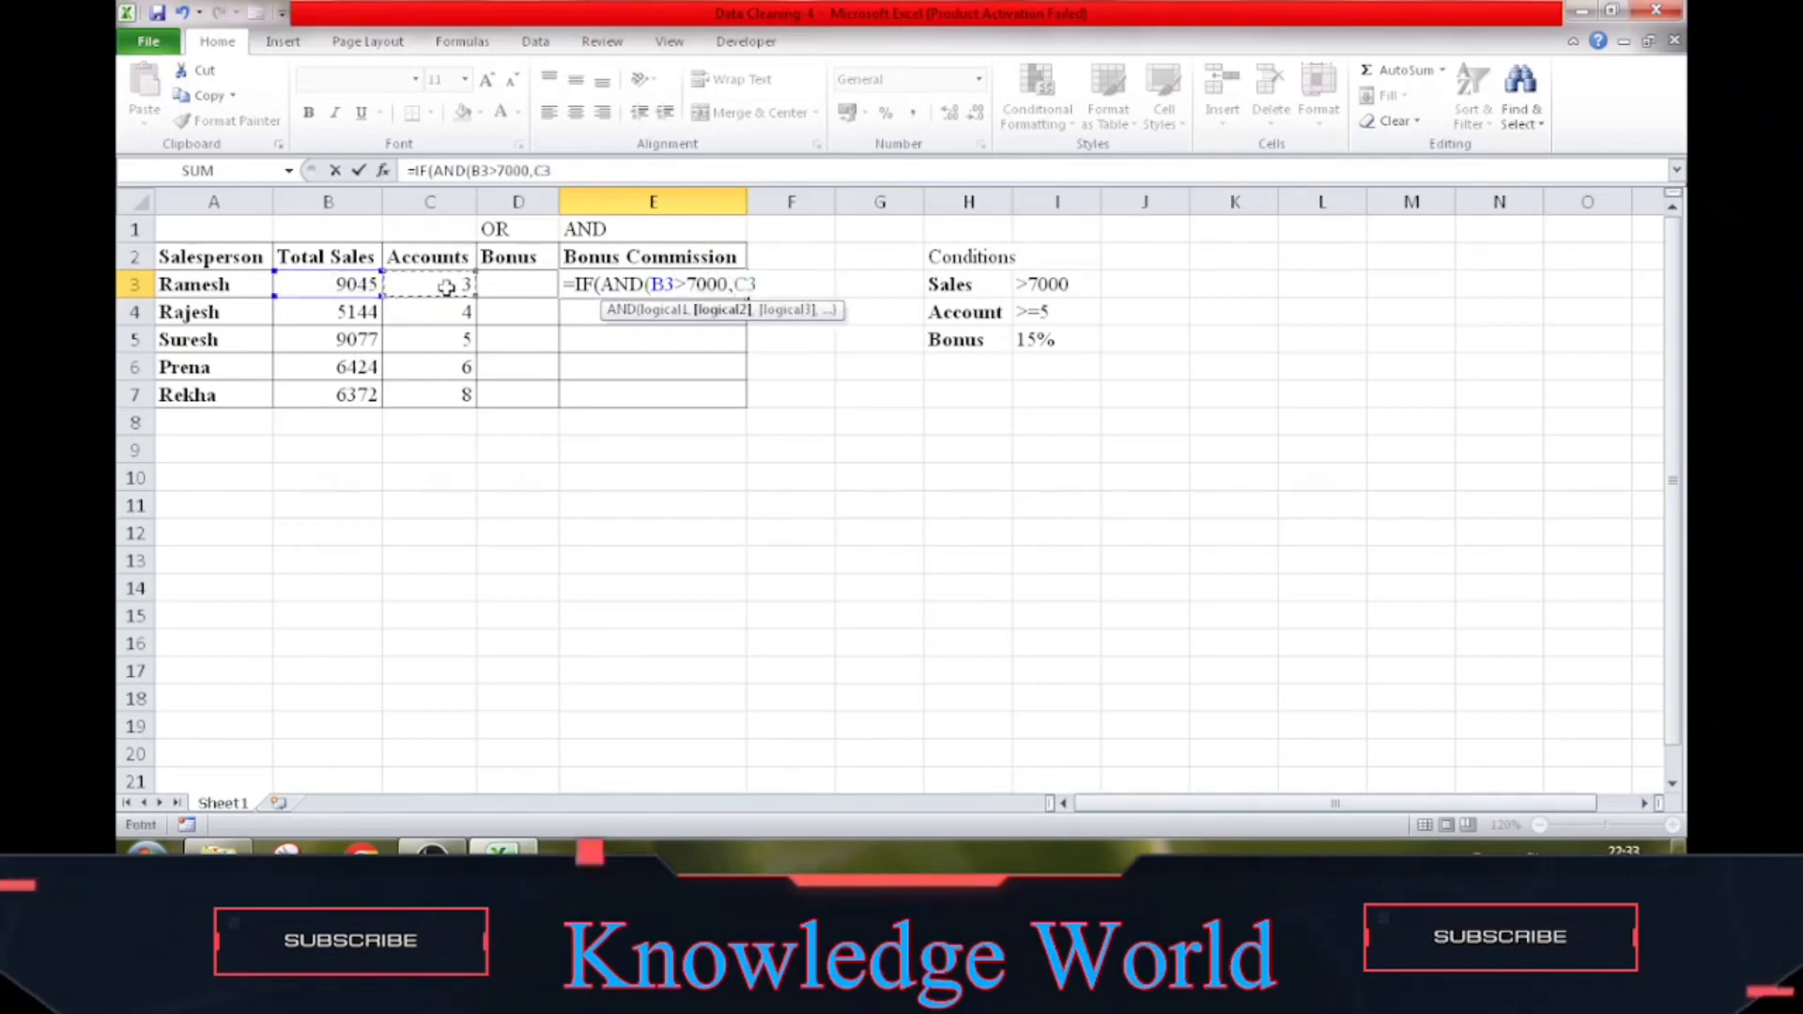
pyautogui.write('>')
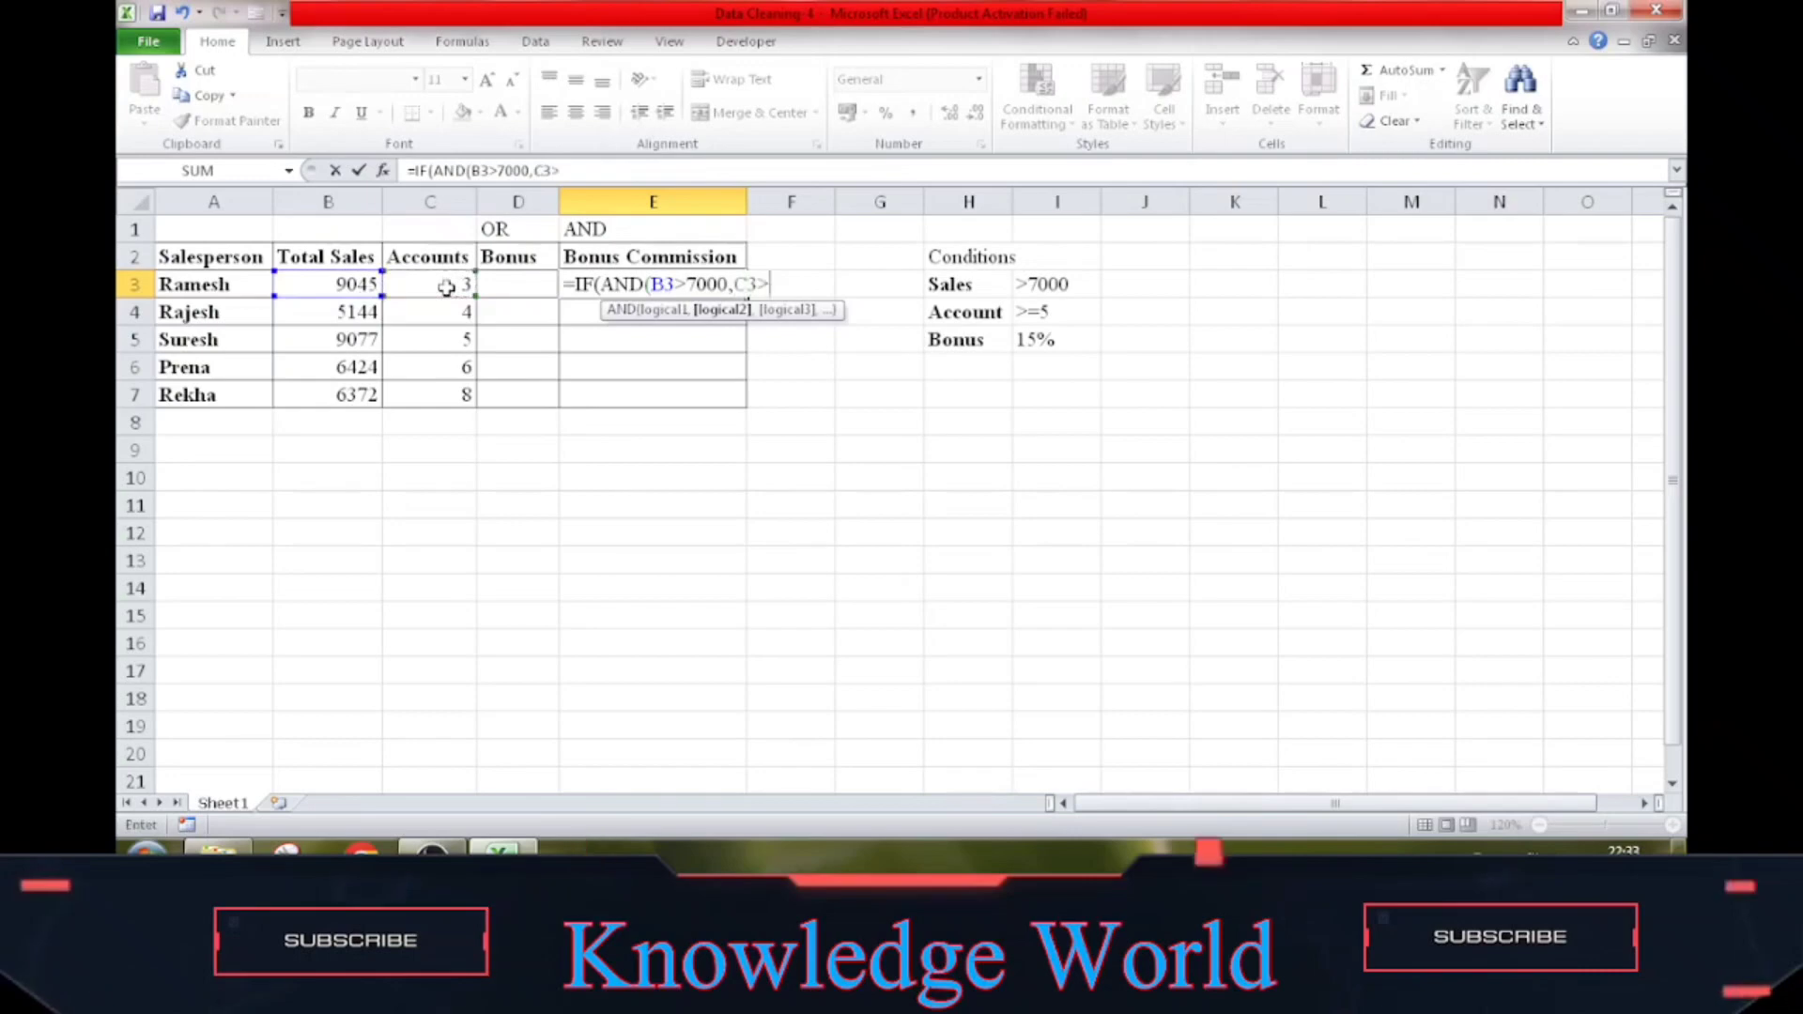
pyautogui.write('=5),')
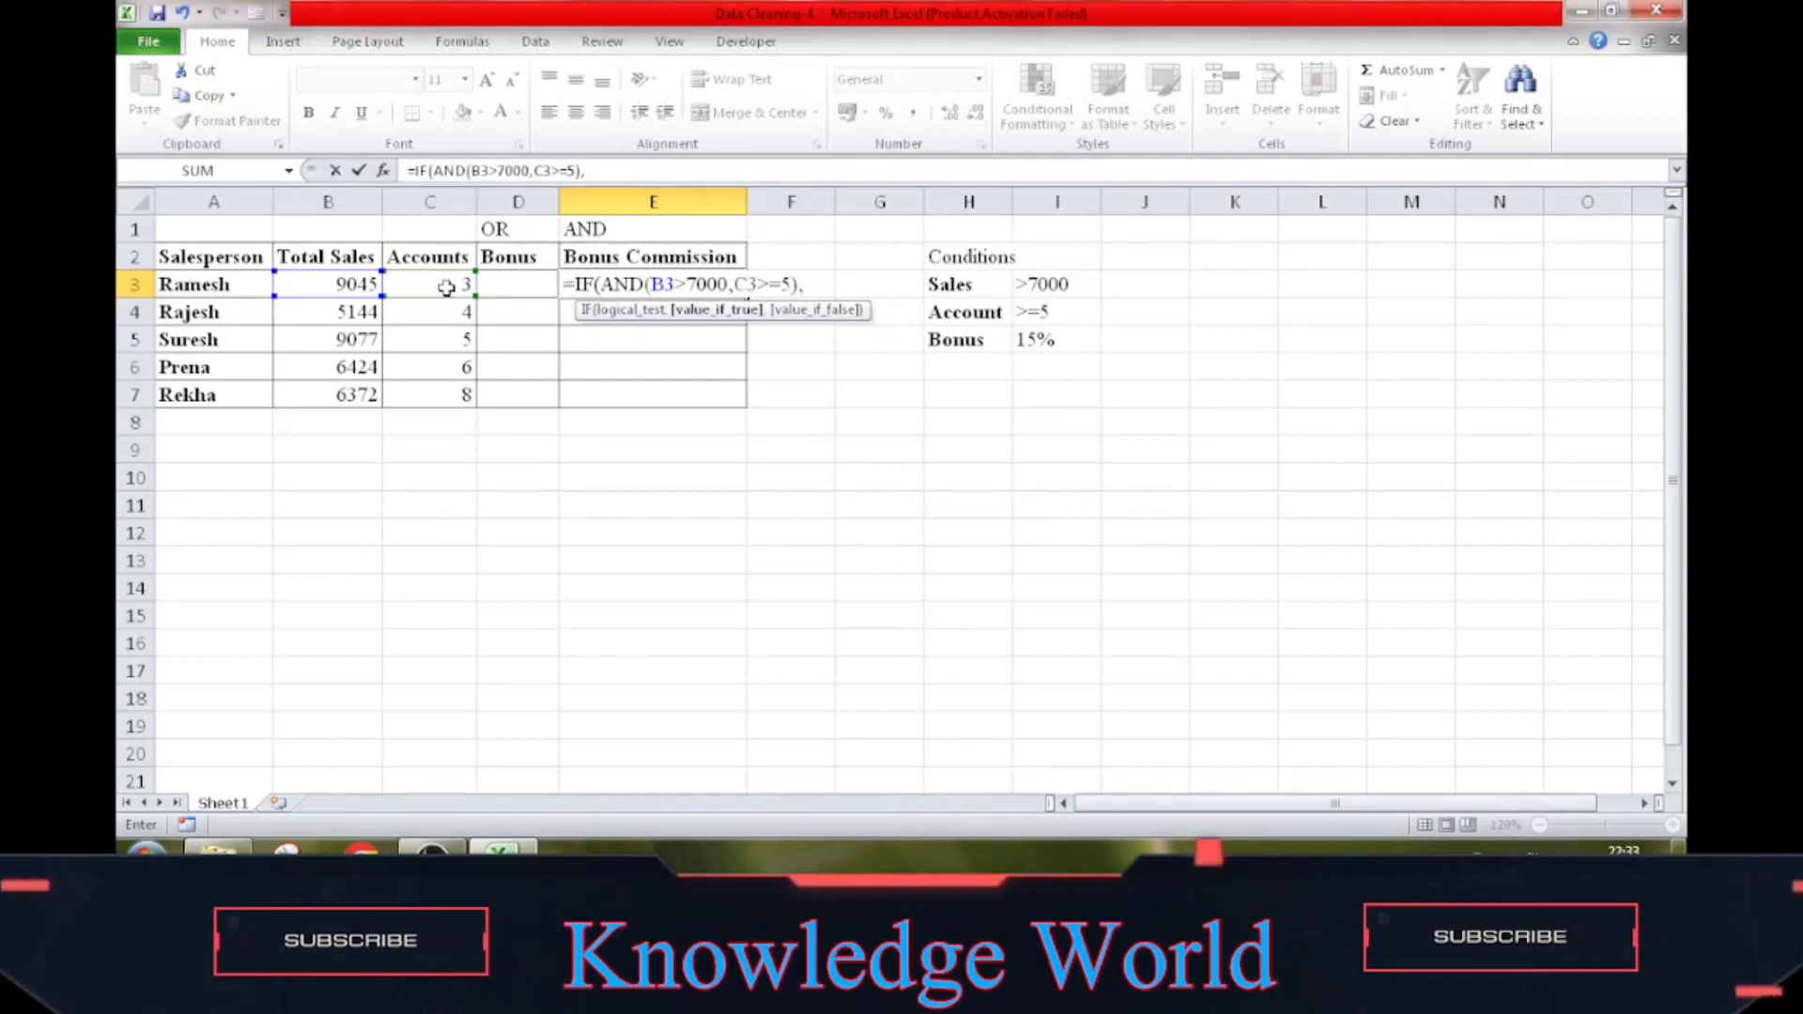
# Complete the E3 formula with (B3*15%) as the value if true and 0 as the value if false, and enter it
pyautogui.write('(')
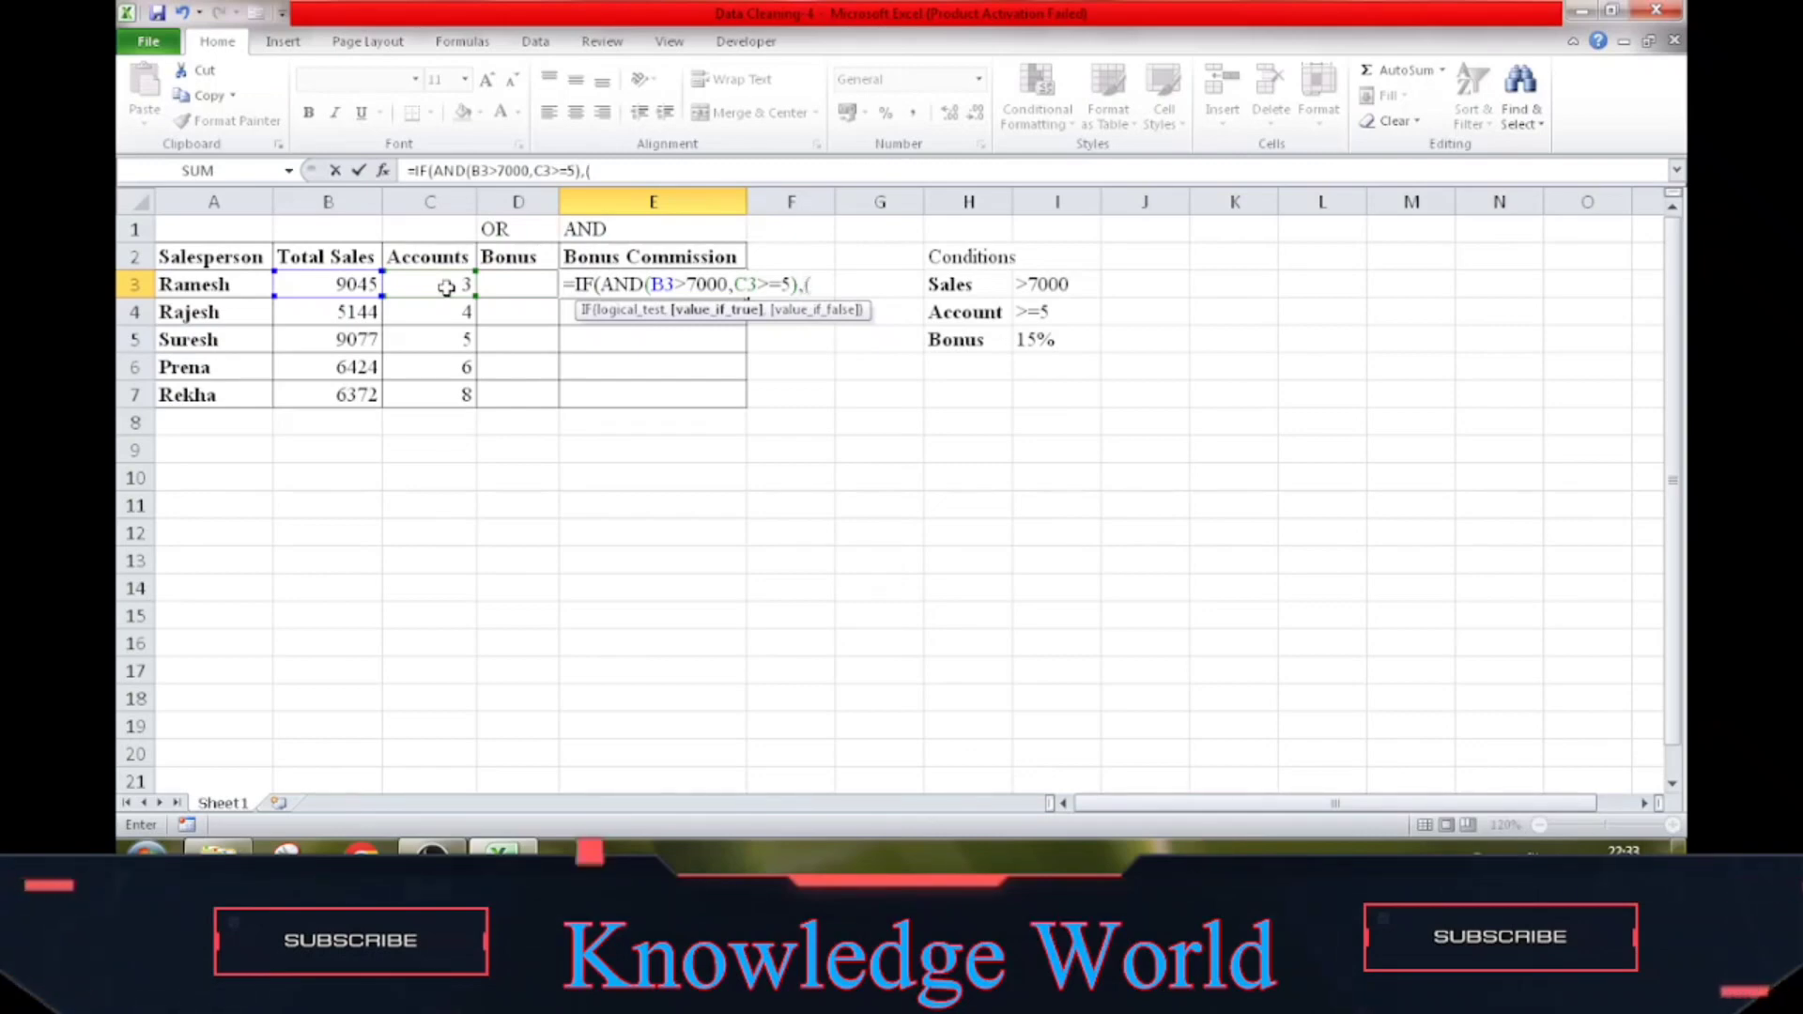
pyautogui.click(356, 284)
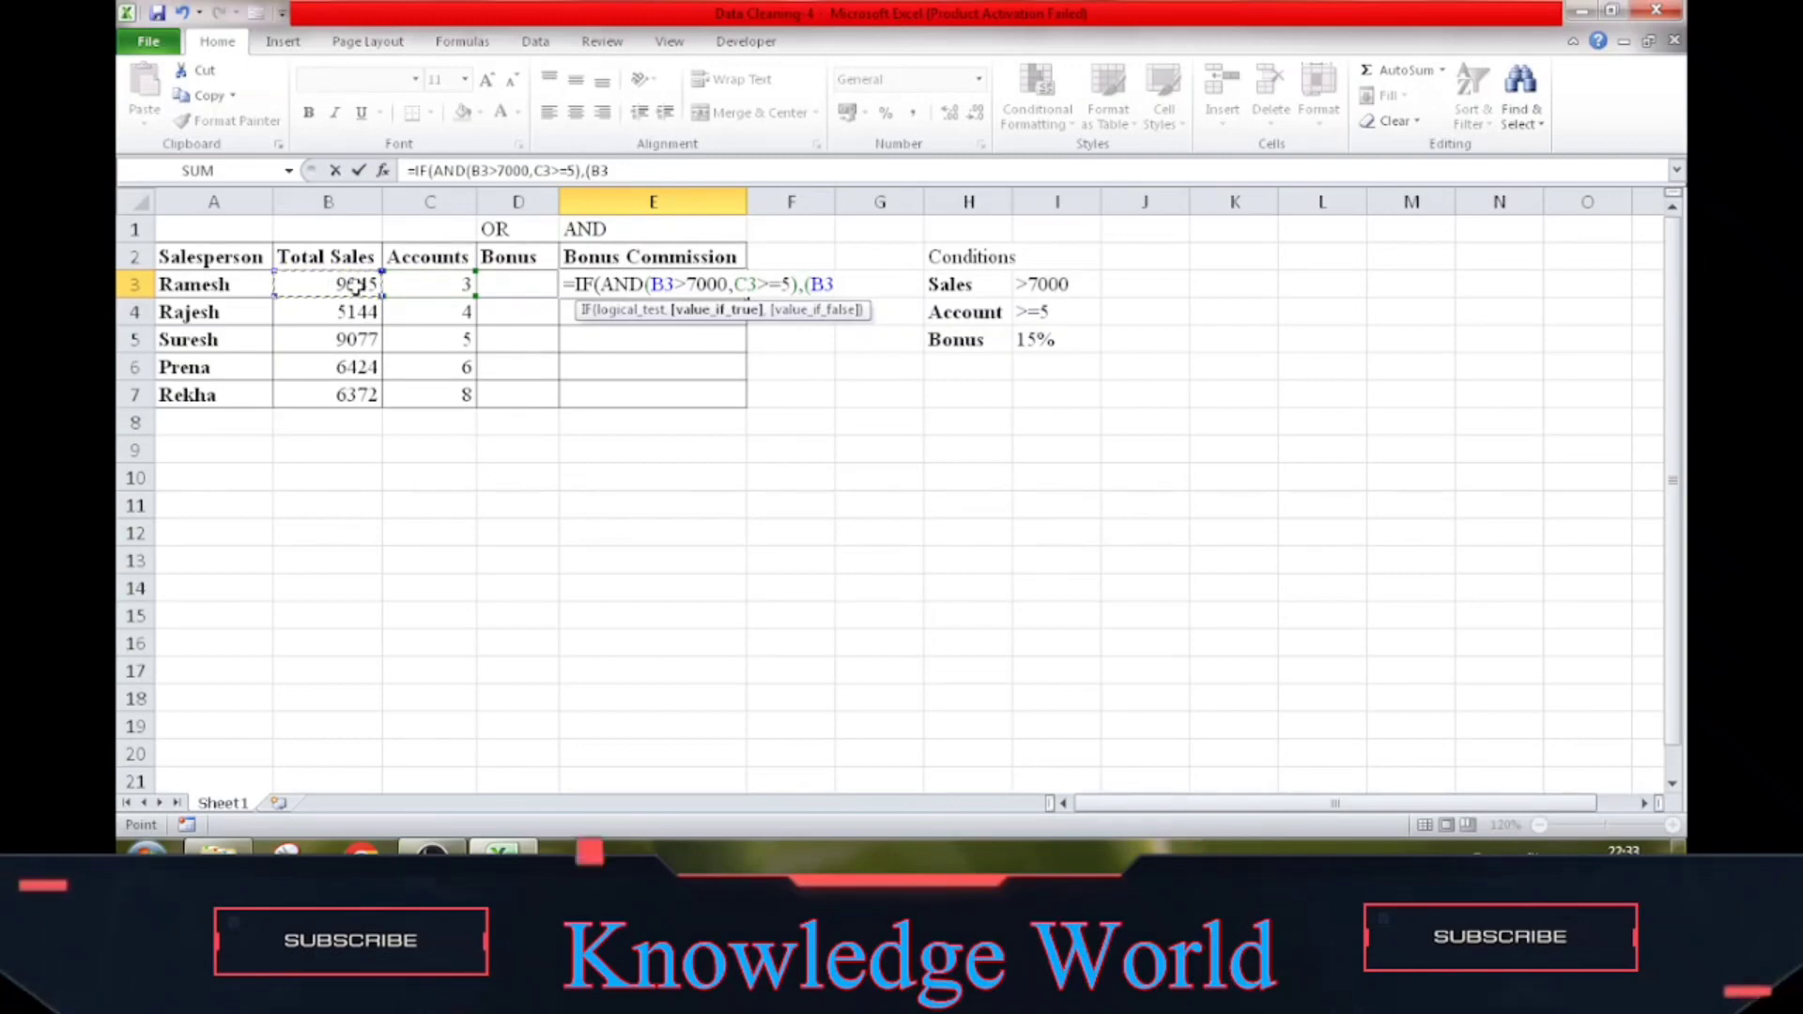
pyautogui.write('*15%')
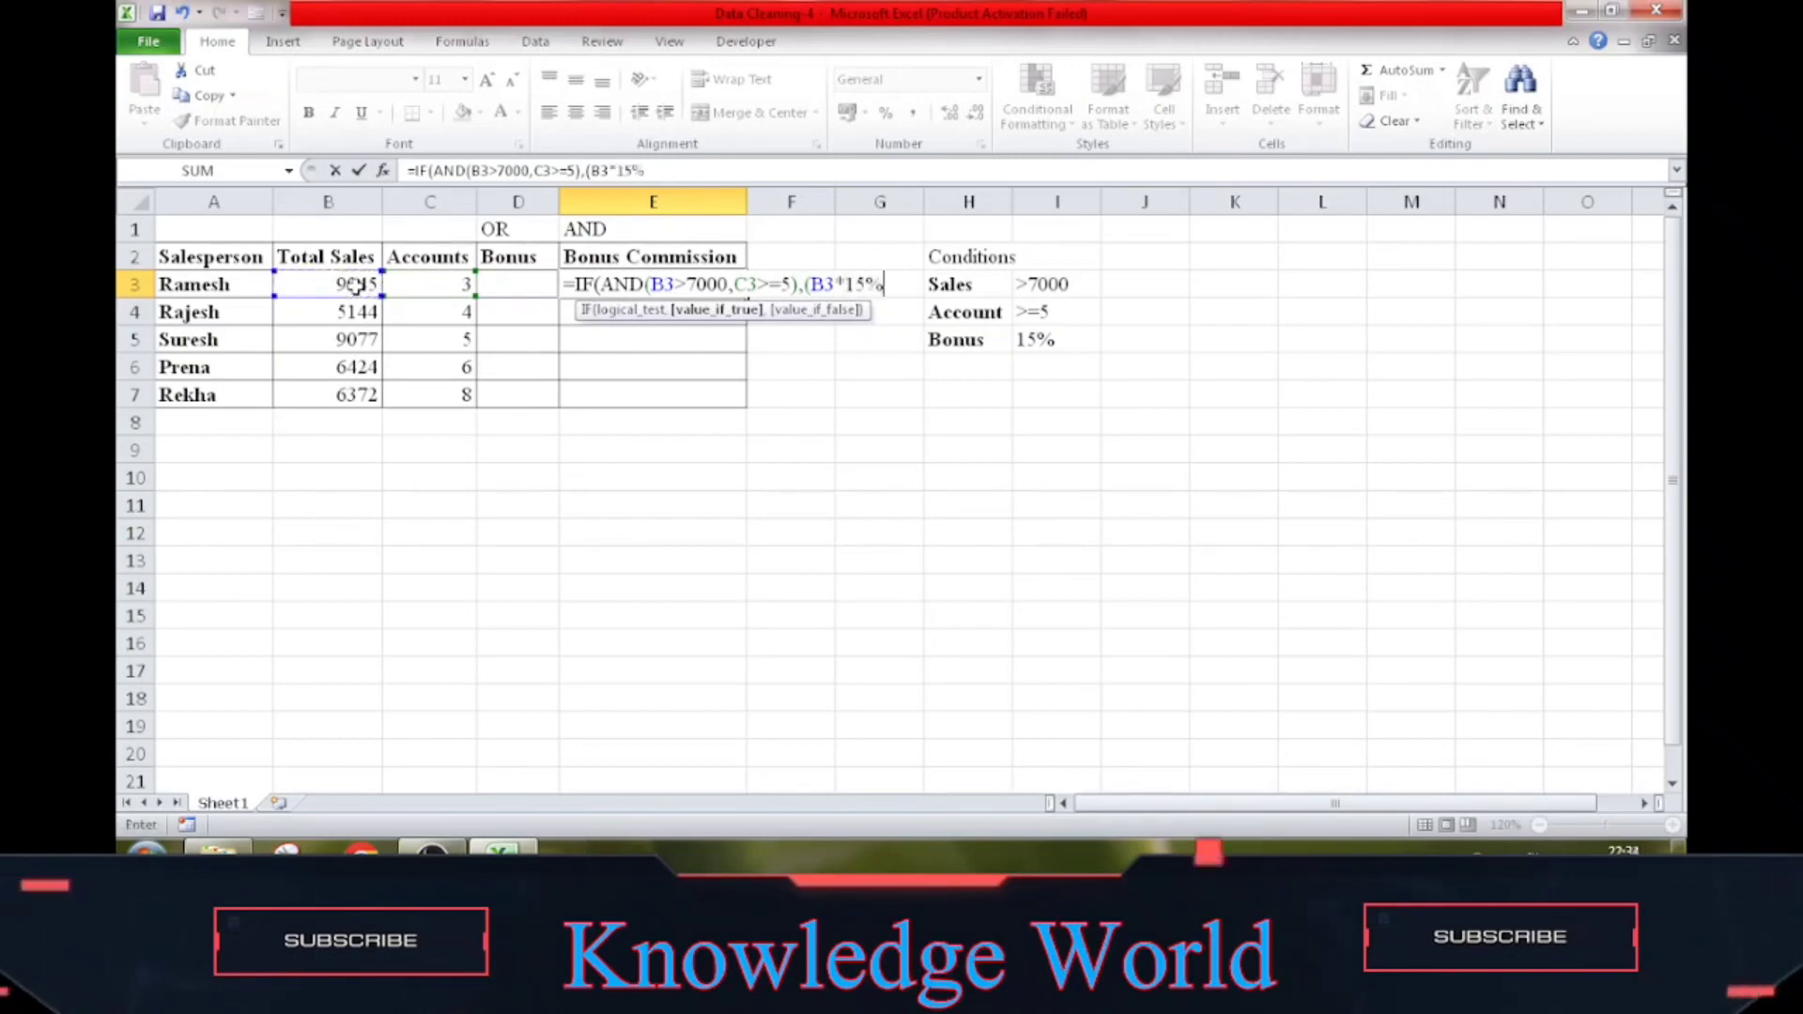
pyautogui.write('),')
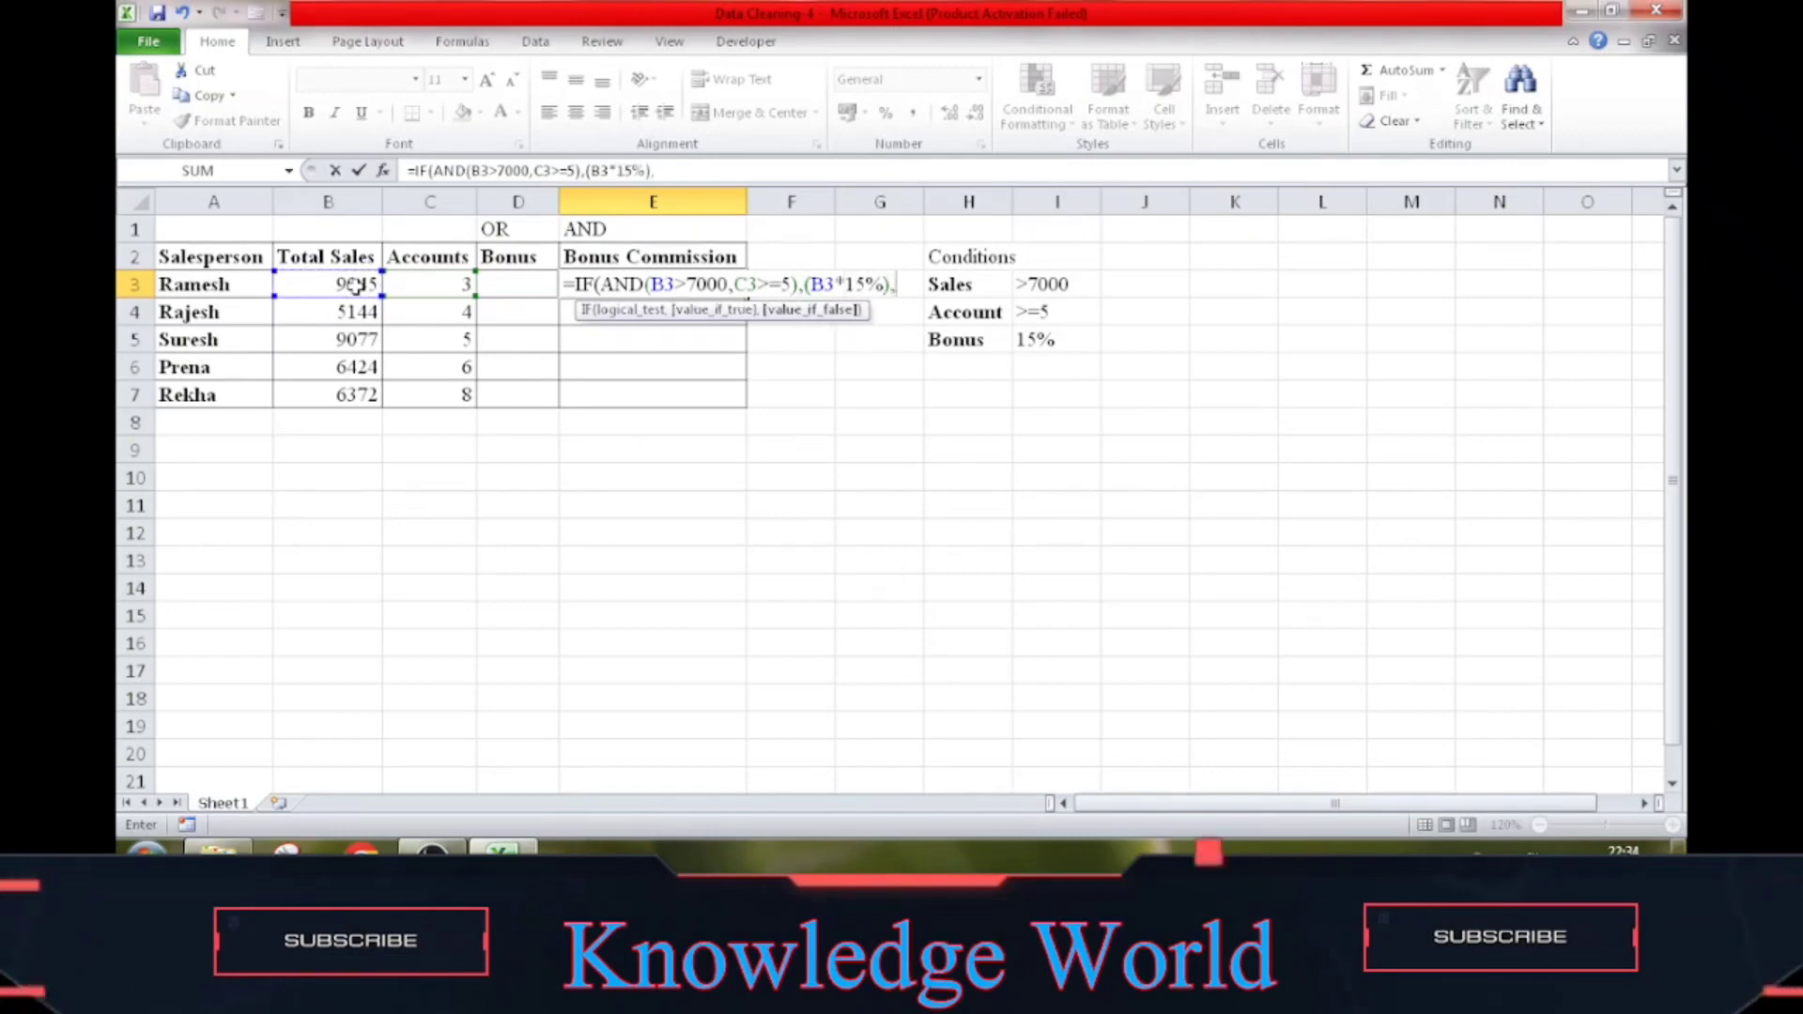
pyautogui.write('0')
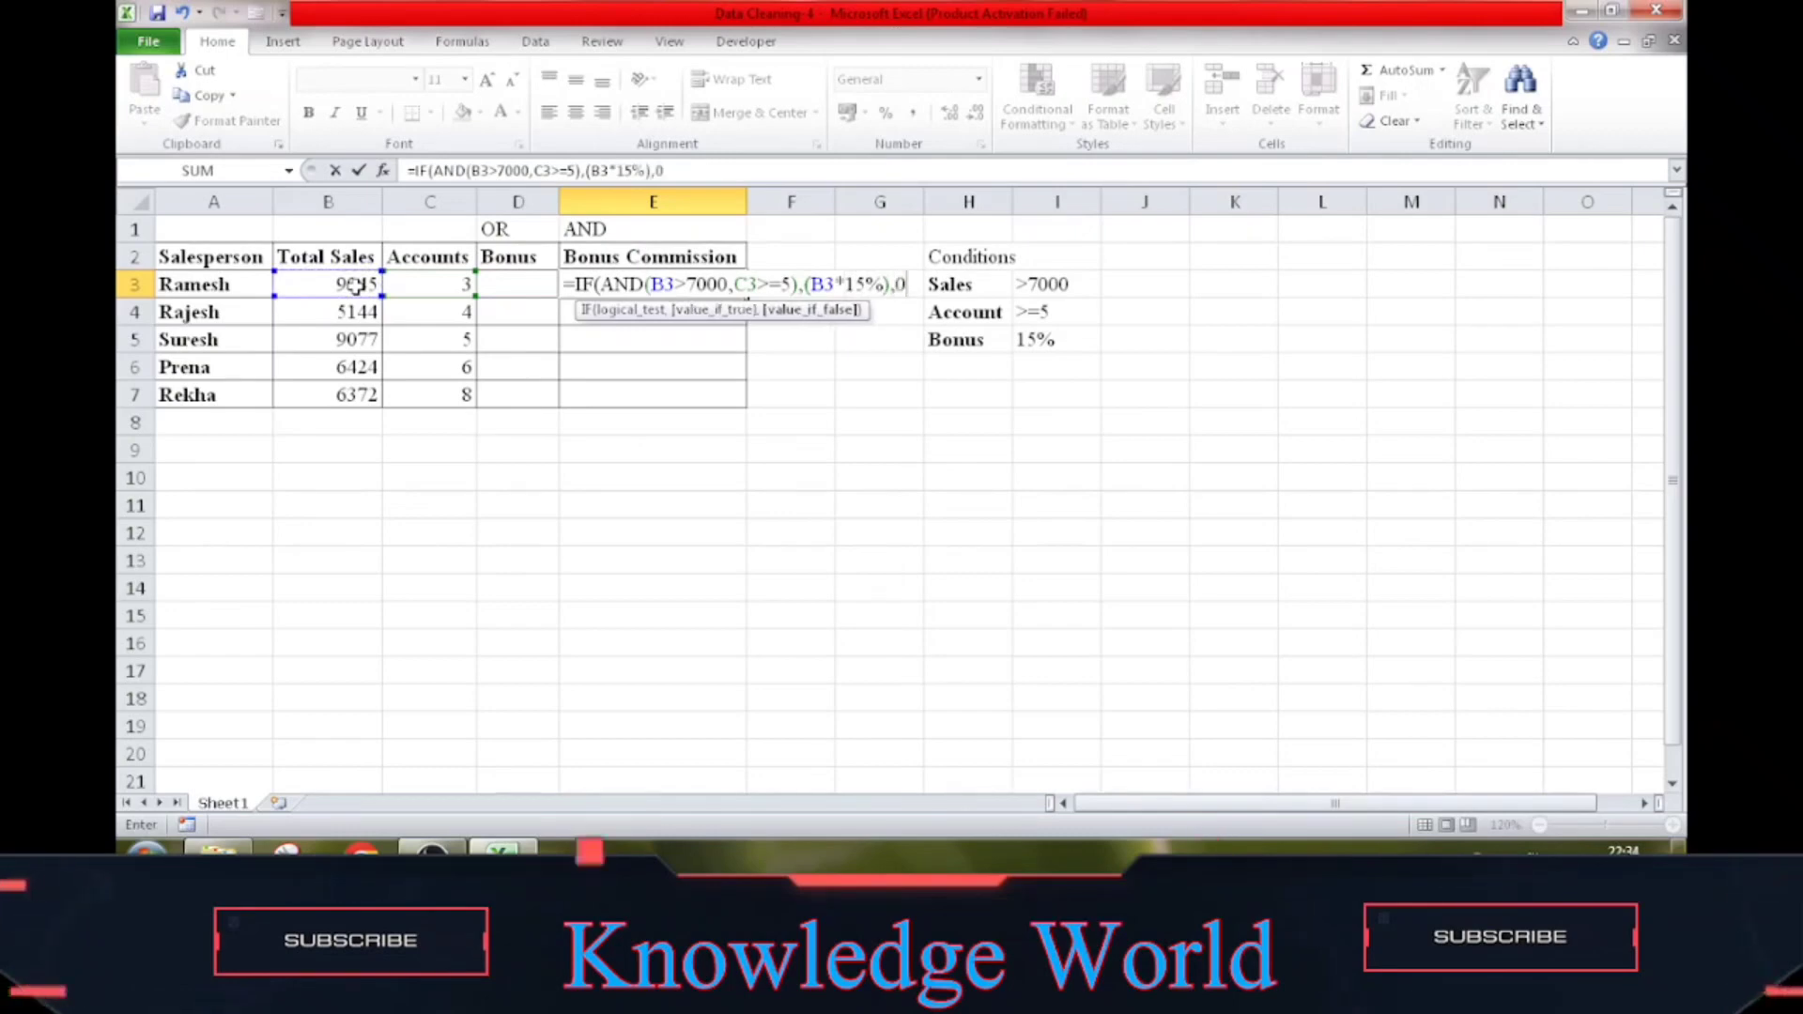
pyautogui.write(')')
pyautogui.press('Return')
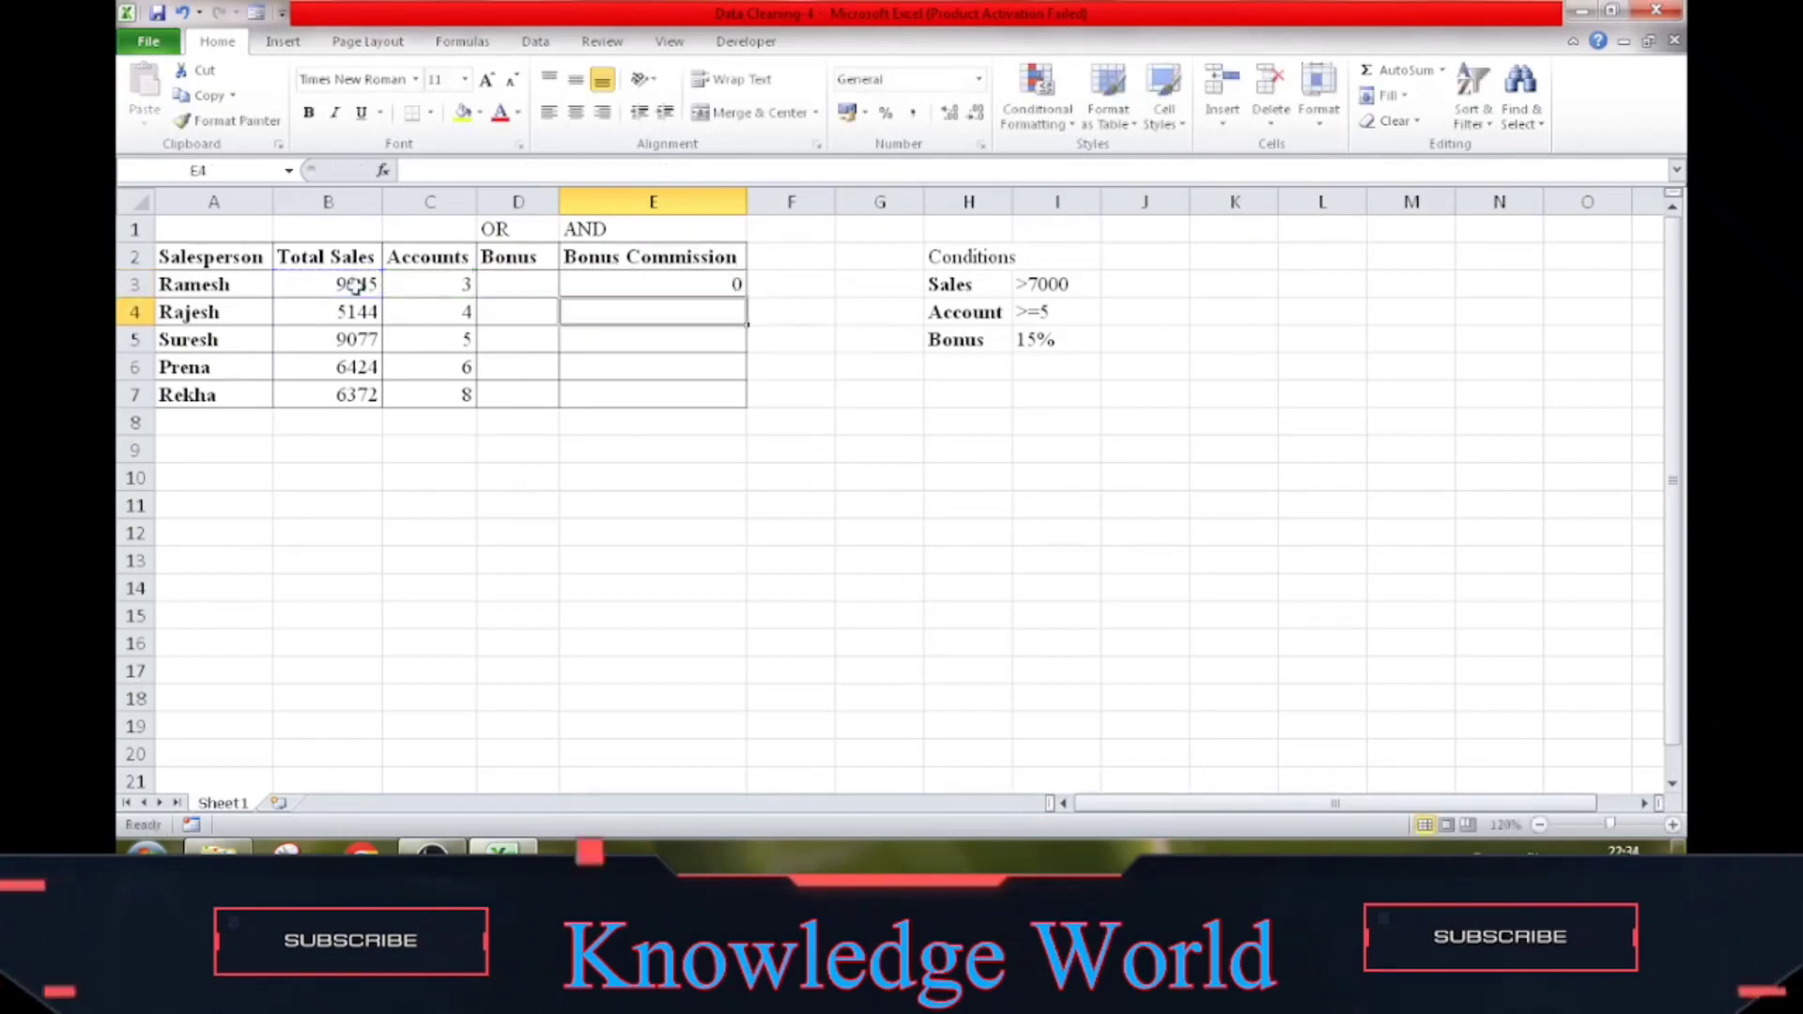
# Check the E3 formula against the Total Sales and Accounts values in row 3 and the Account condition in I4
pyautogui.press('Up')
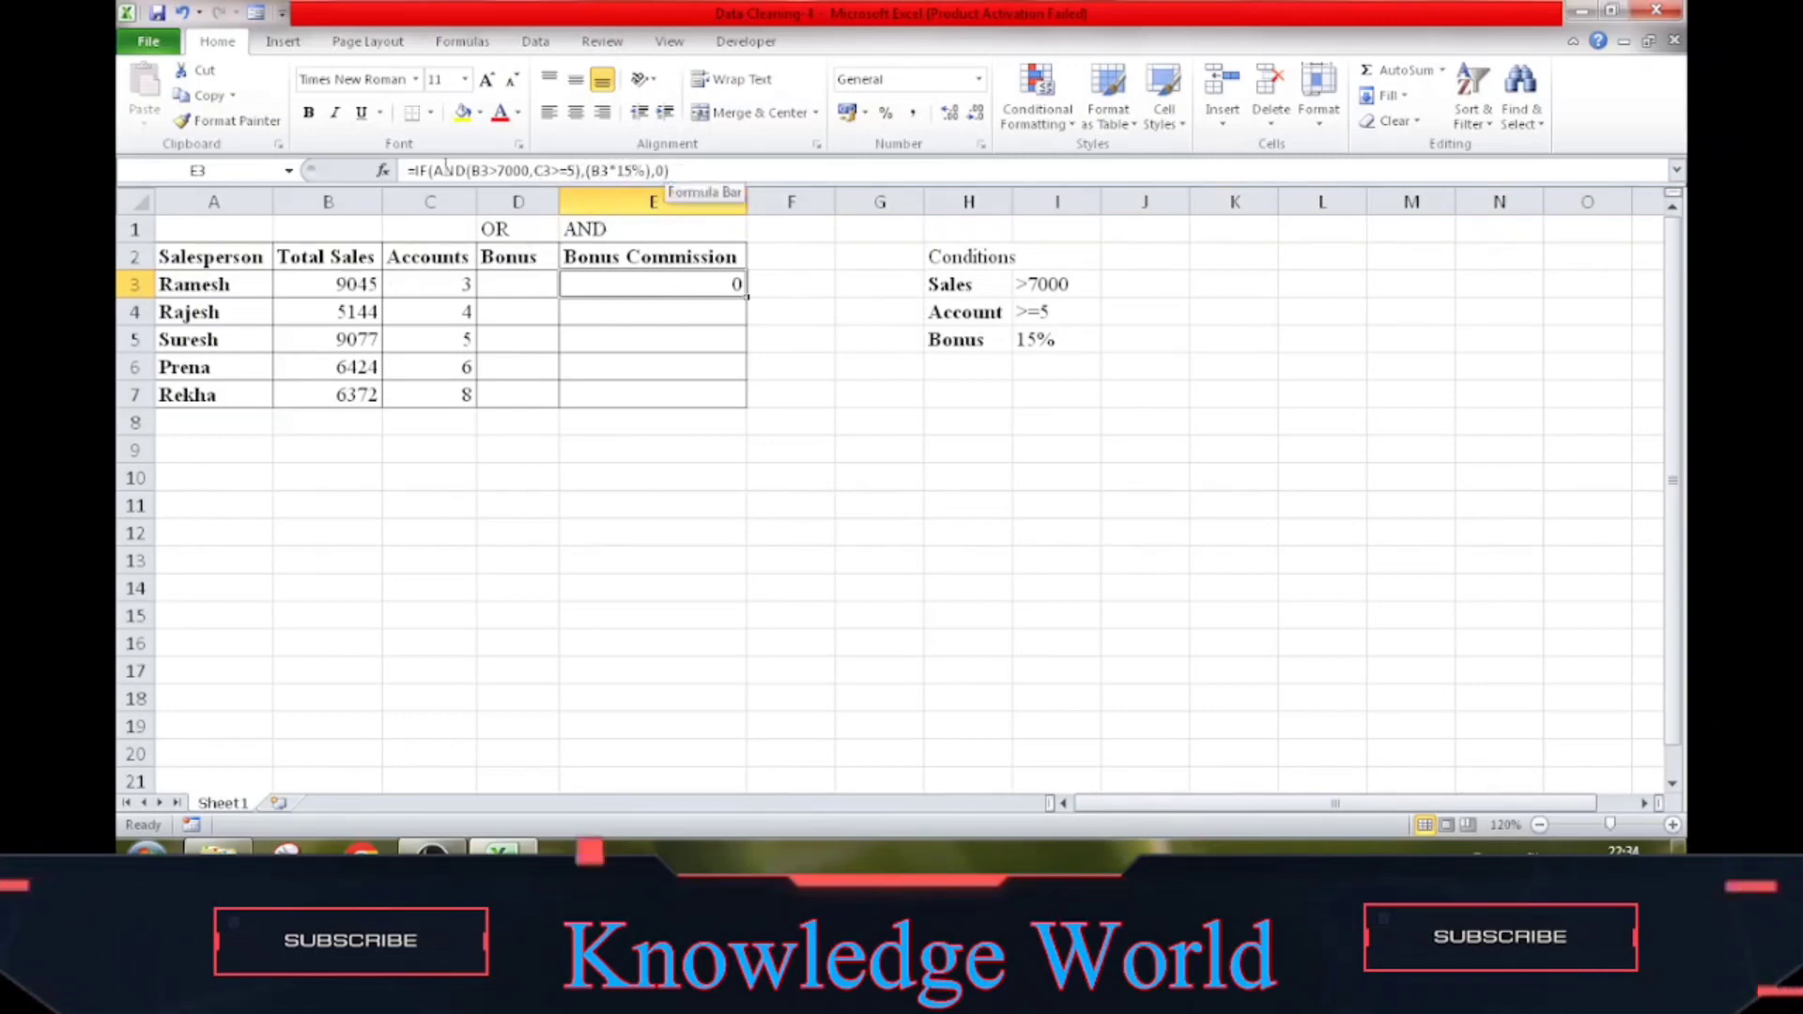
pyautogui.click(341, 292)
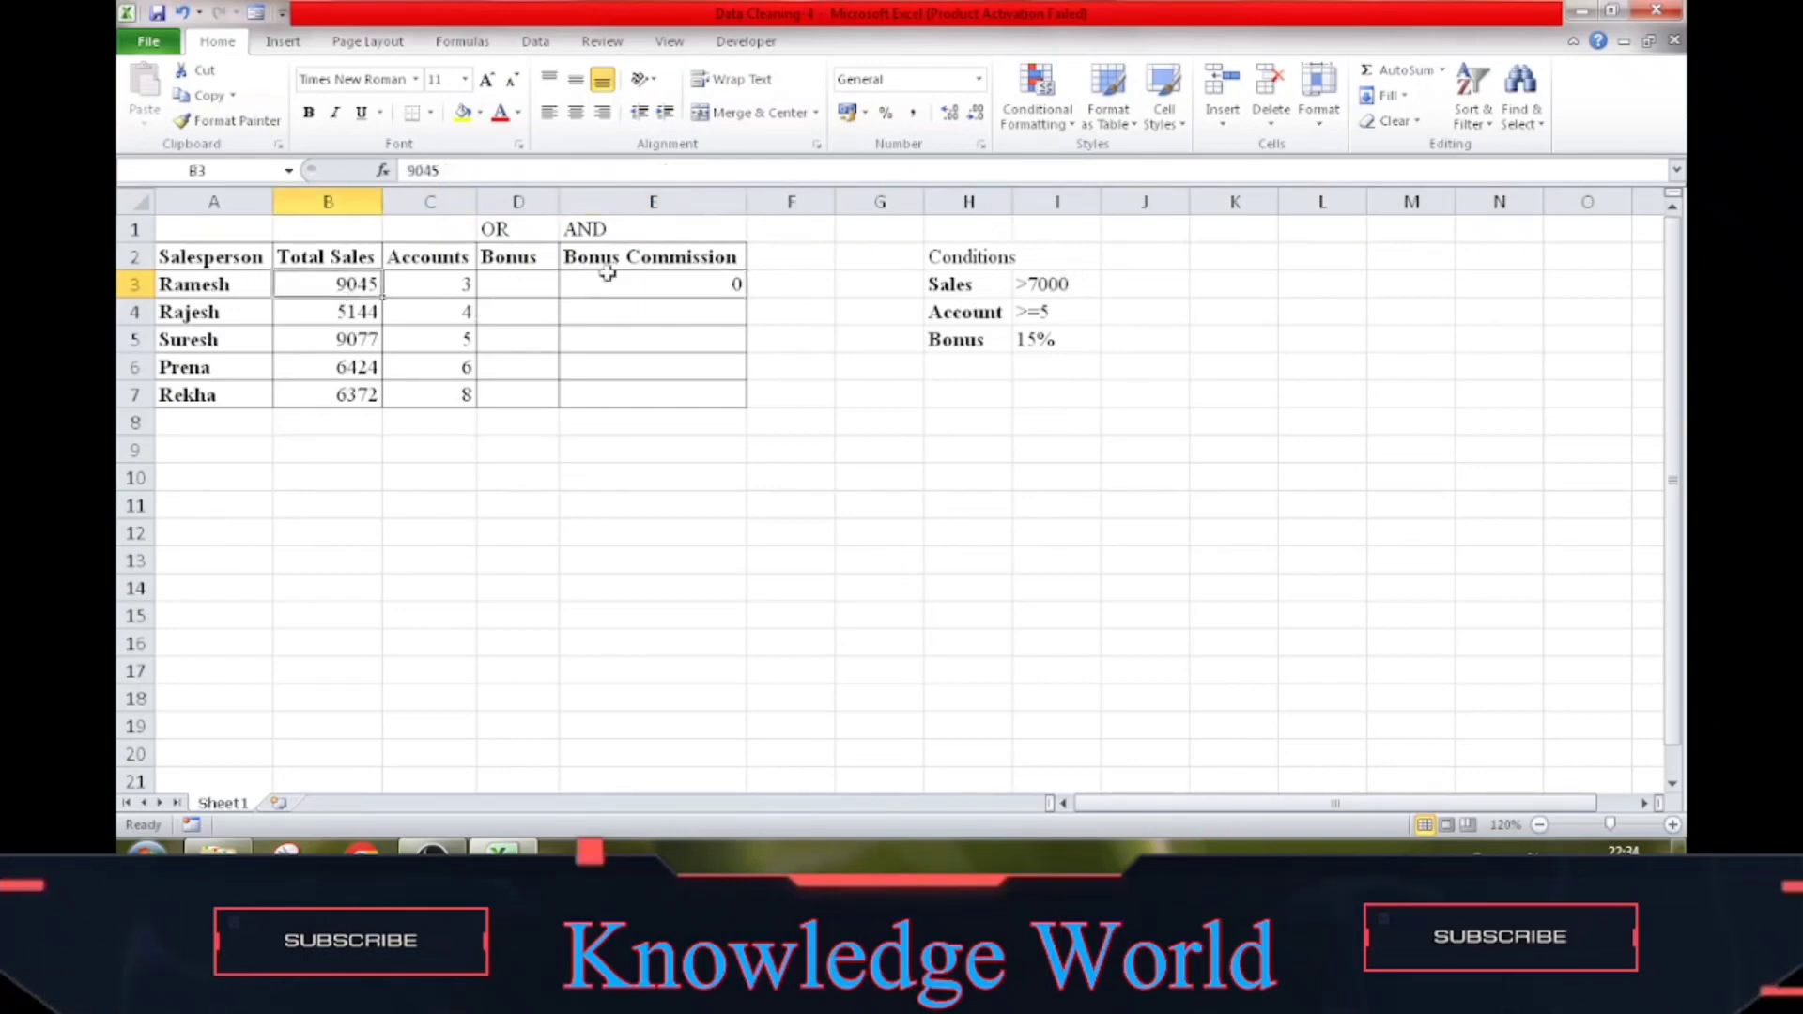
pyautogui.click(1065, 320)
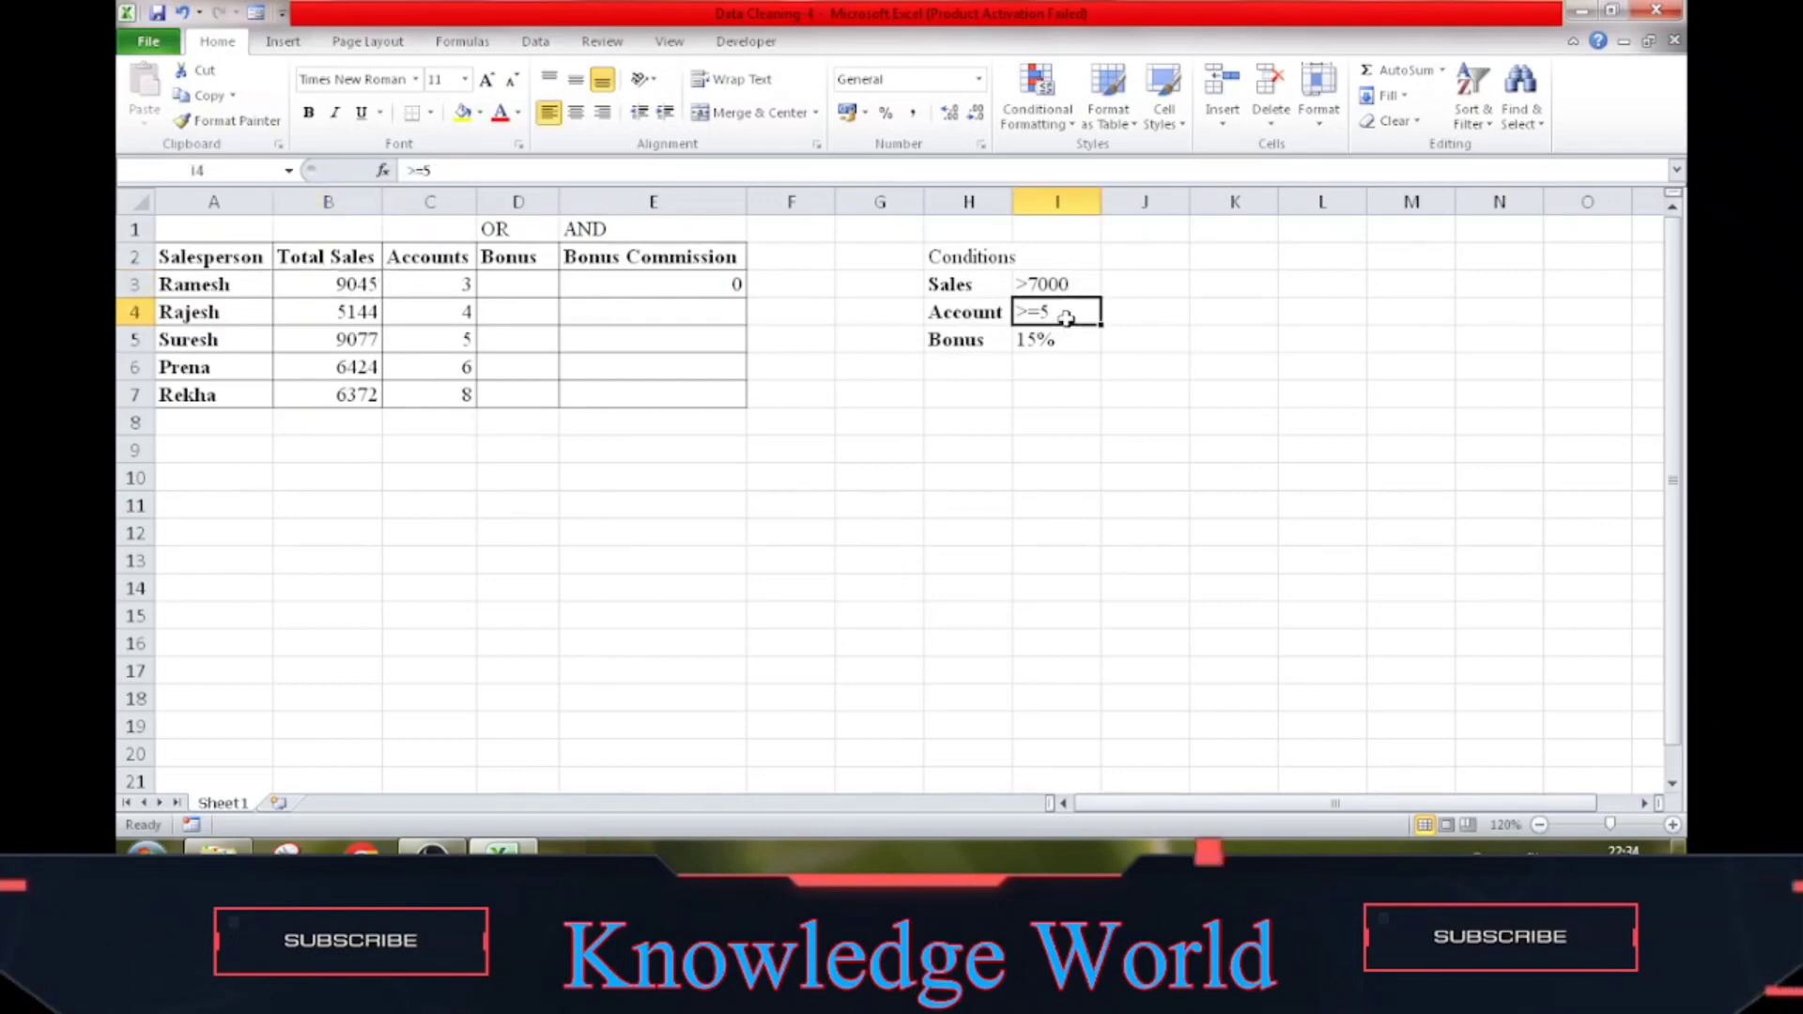
pyautogui.click(469, 286)
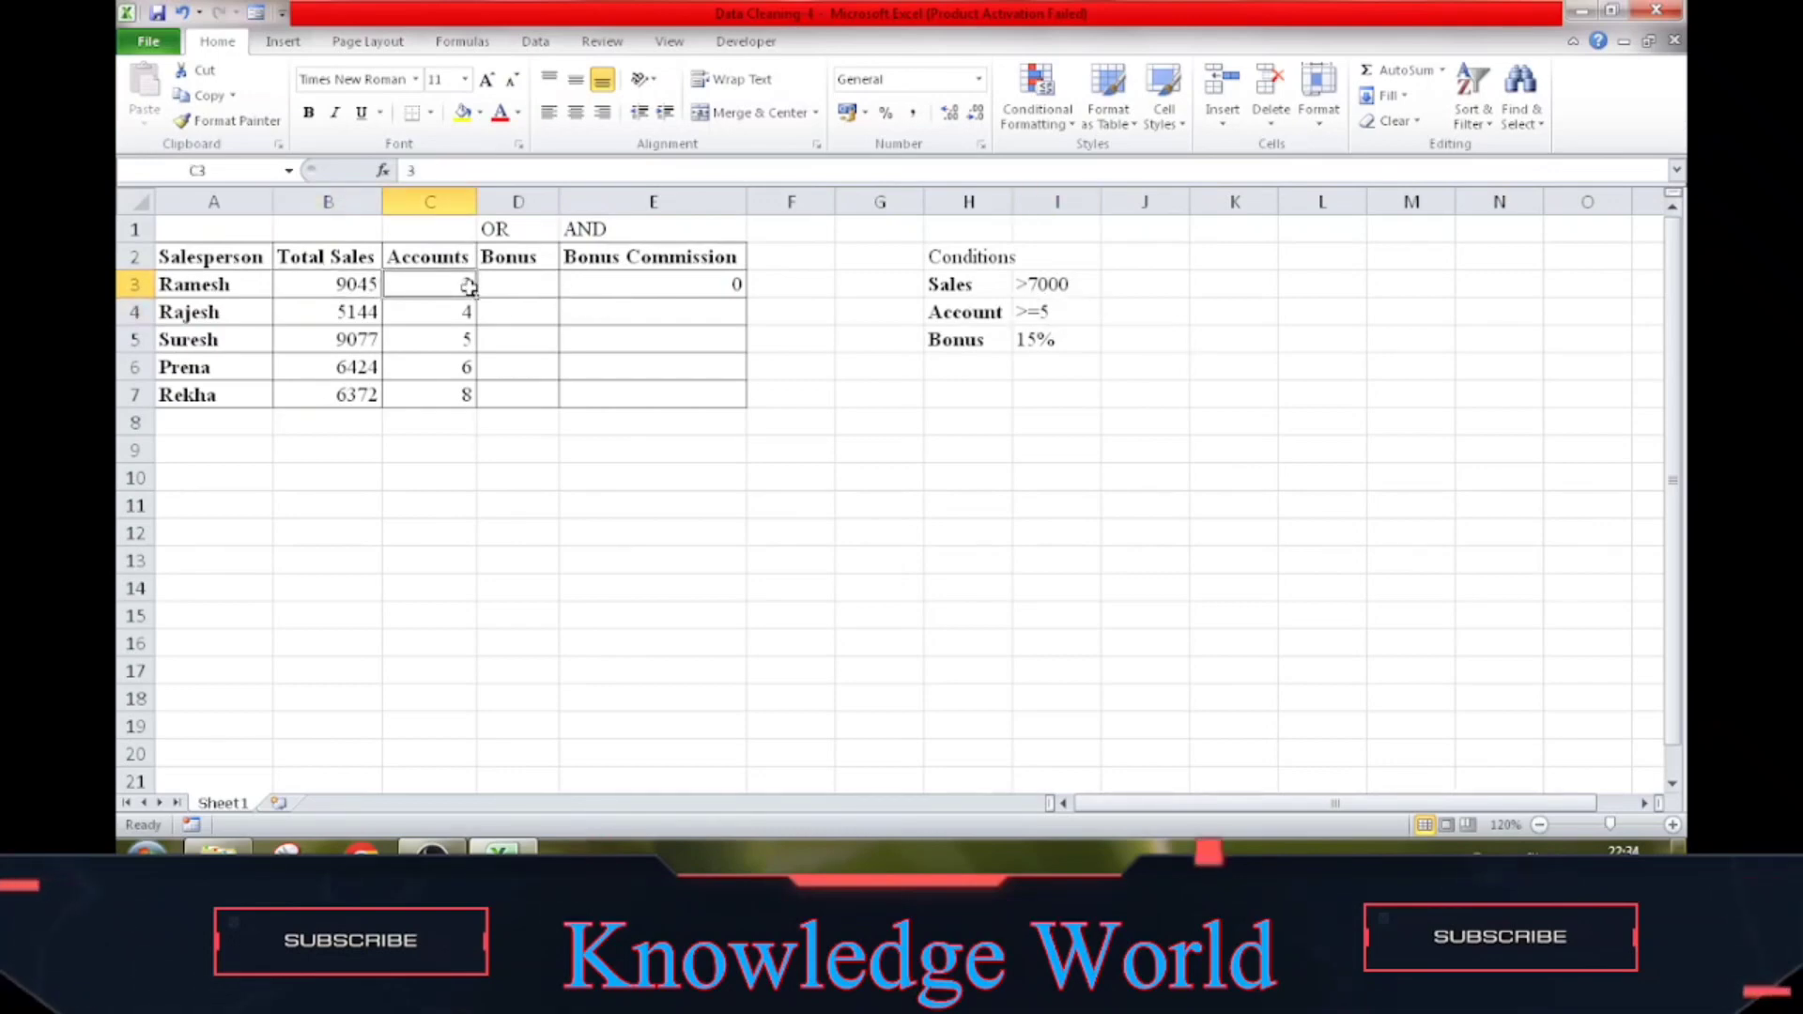
# Copy the Bonus Commission formula from E3 down through E7
pyautogui.press('Right')
pyautogui.press('Right')
pyautogui.press('Right')
pyautogui.press('Left')
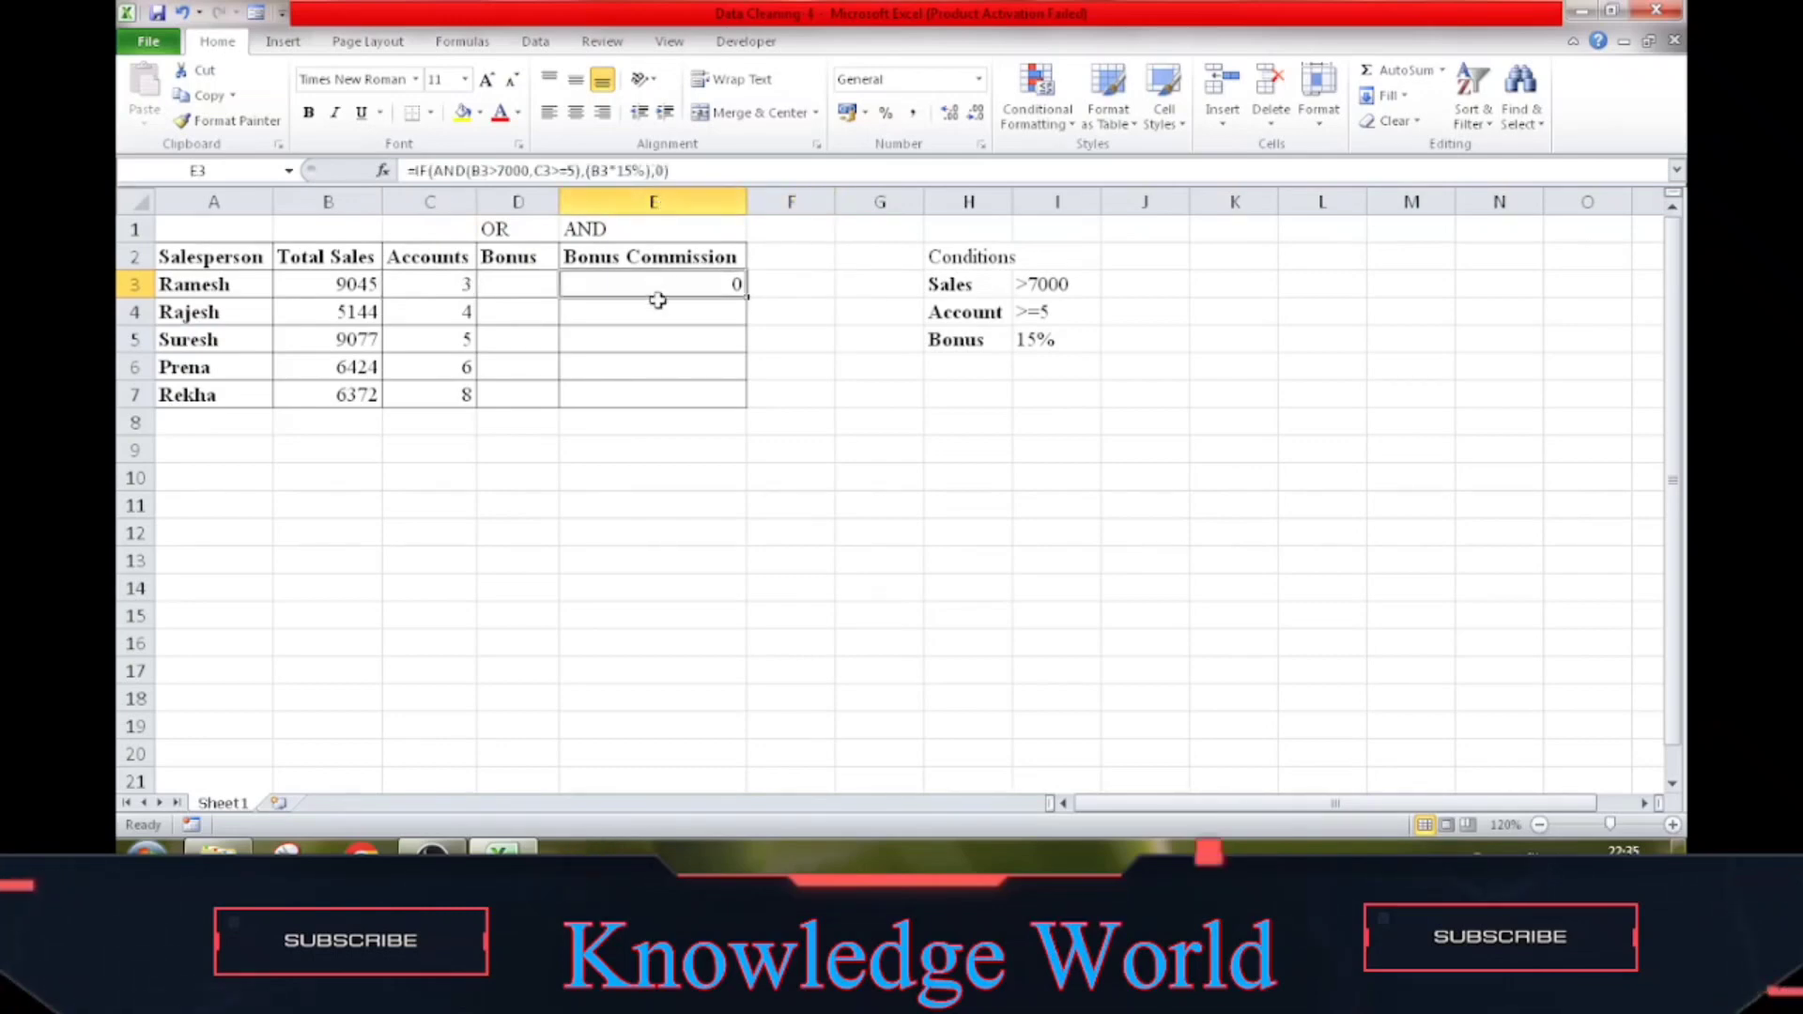
pyautogui.moveTo(746, 299); pyautogui.dragTo(739, 402)
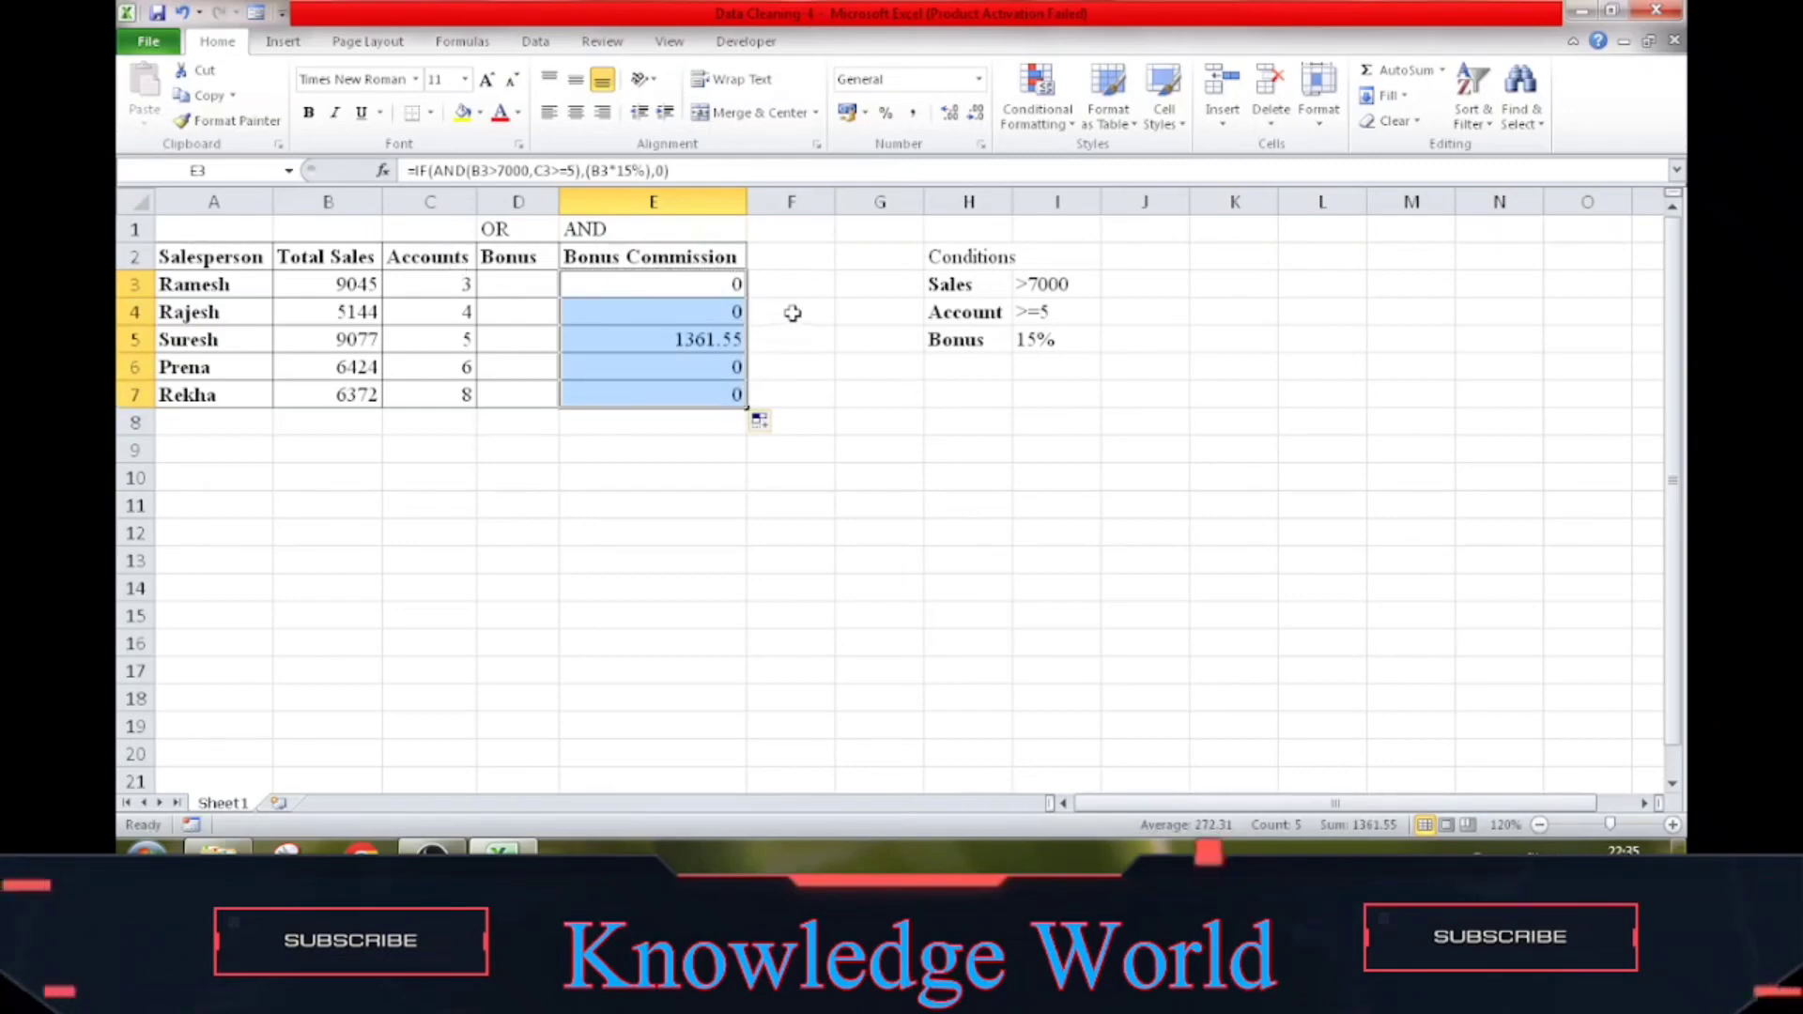
# Examine the Bonus Commission results in rows 4 and 5 and row 4's Accounts and Total Sales values
pyautogui.click(682, 302)
pyautogui.press('Down')
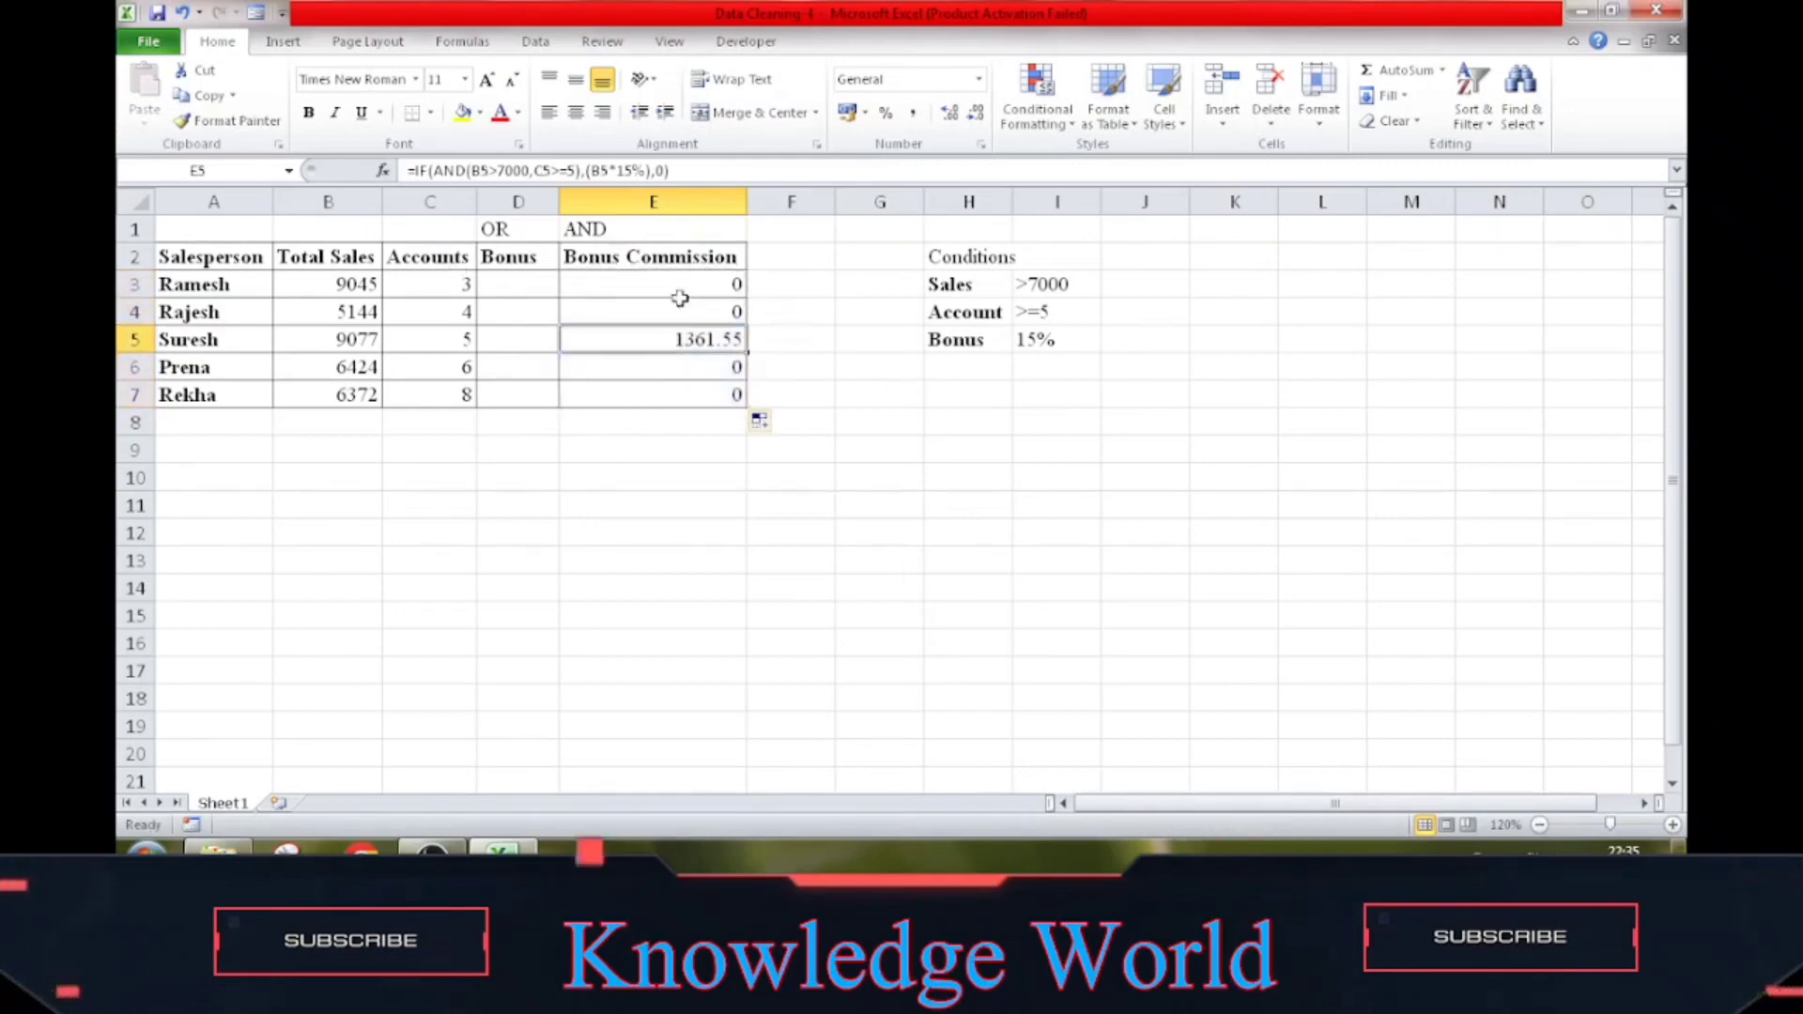
pyautogui.press('Up')
pyautogui.press('Down')
pyautogui.press('Down')
pyautogui.press('Up')
pyautogui.press('Up')
pyautogui.press('Left')
pyautogui.press('Left')
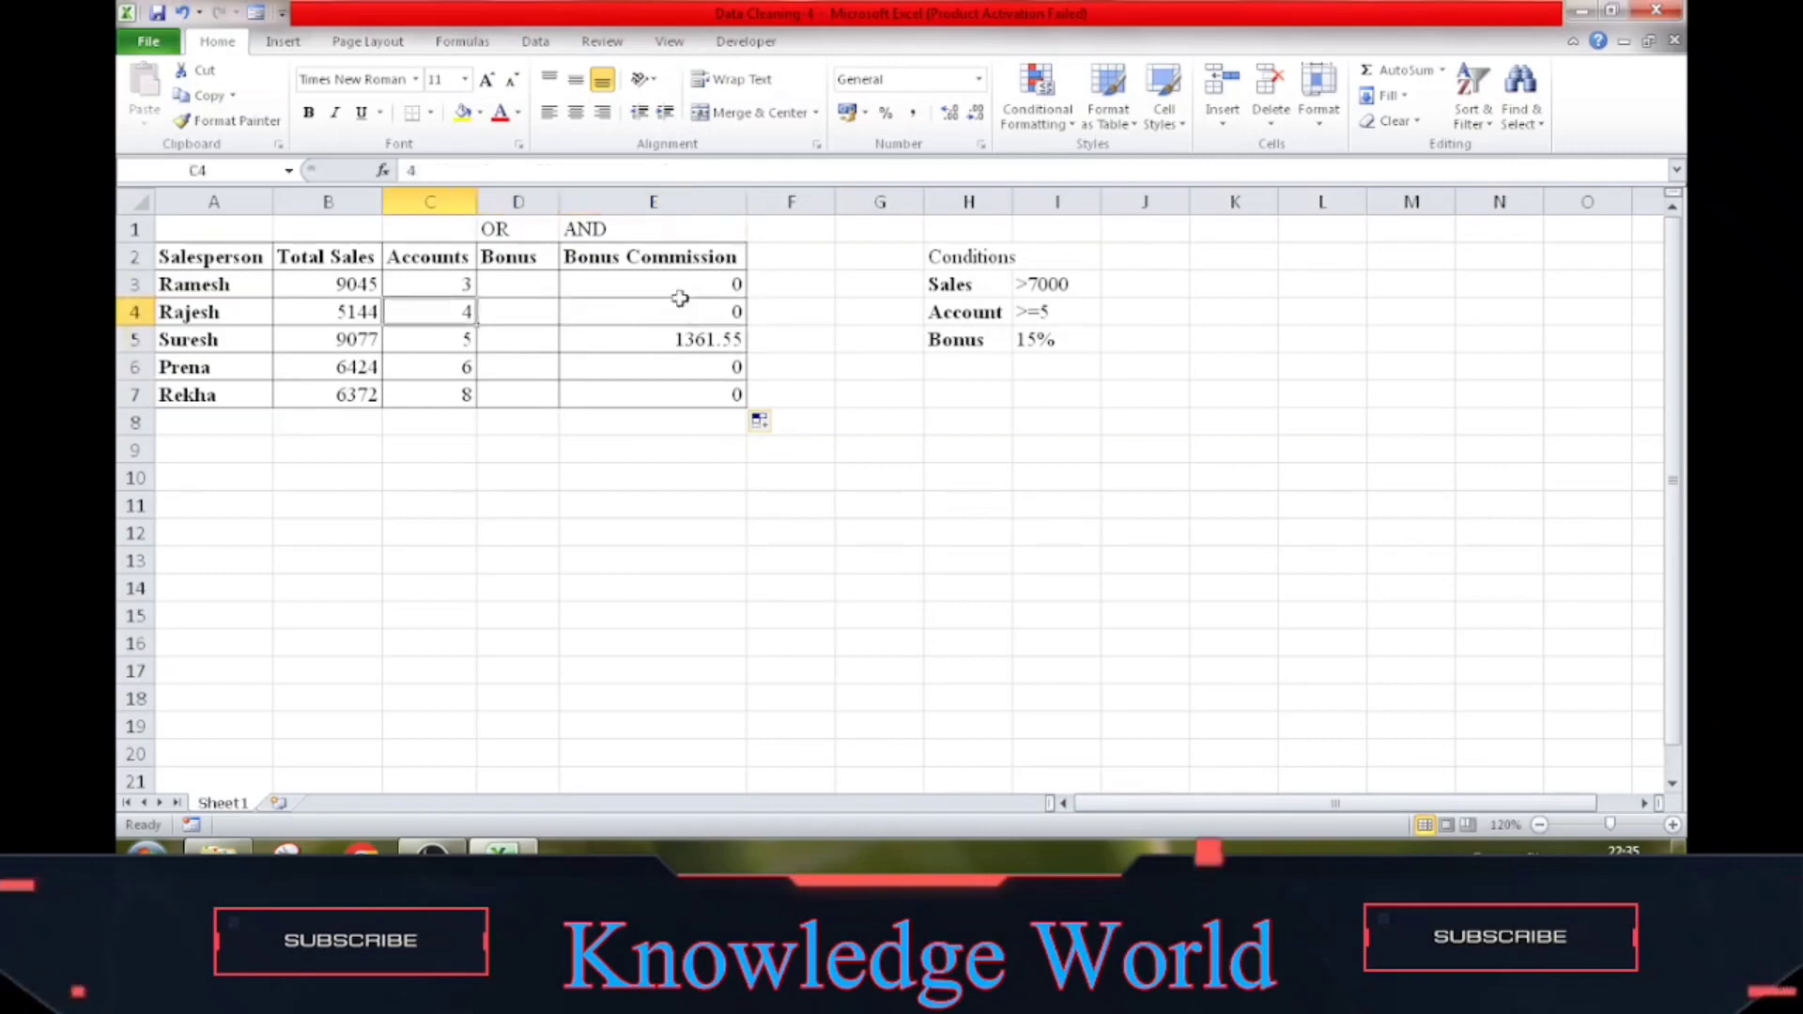
pyautogui.press('Left')
# Review the Sales, Account and Bonus conditions in I3:I5
pyautogui.press('Right')
pyautogui.press('Right')
pyautogui.press('Right')
pyautogui.press('Right')
pyautogui.press('Right')
pyautogui.press('Right')
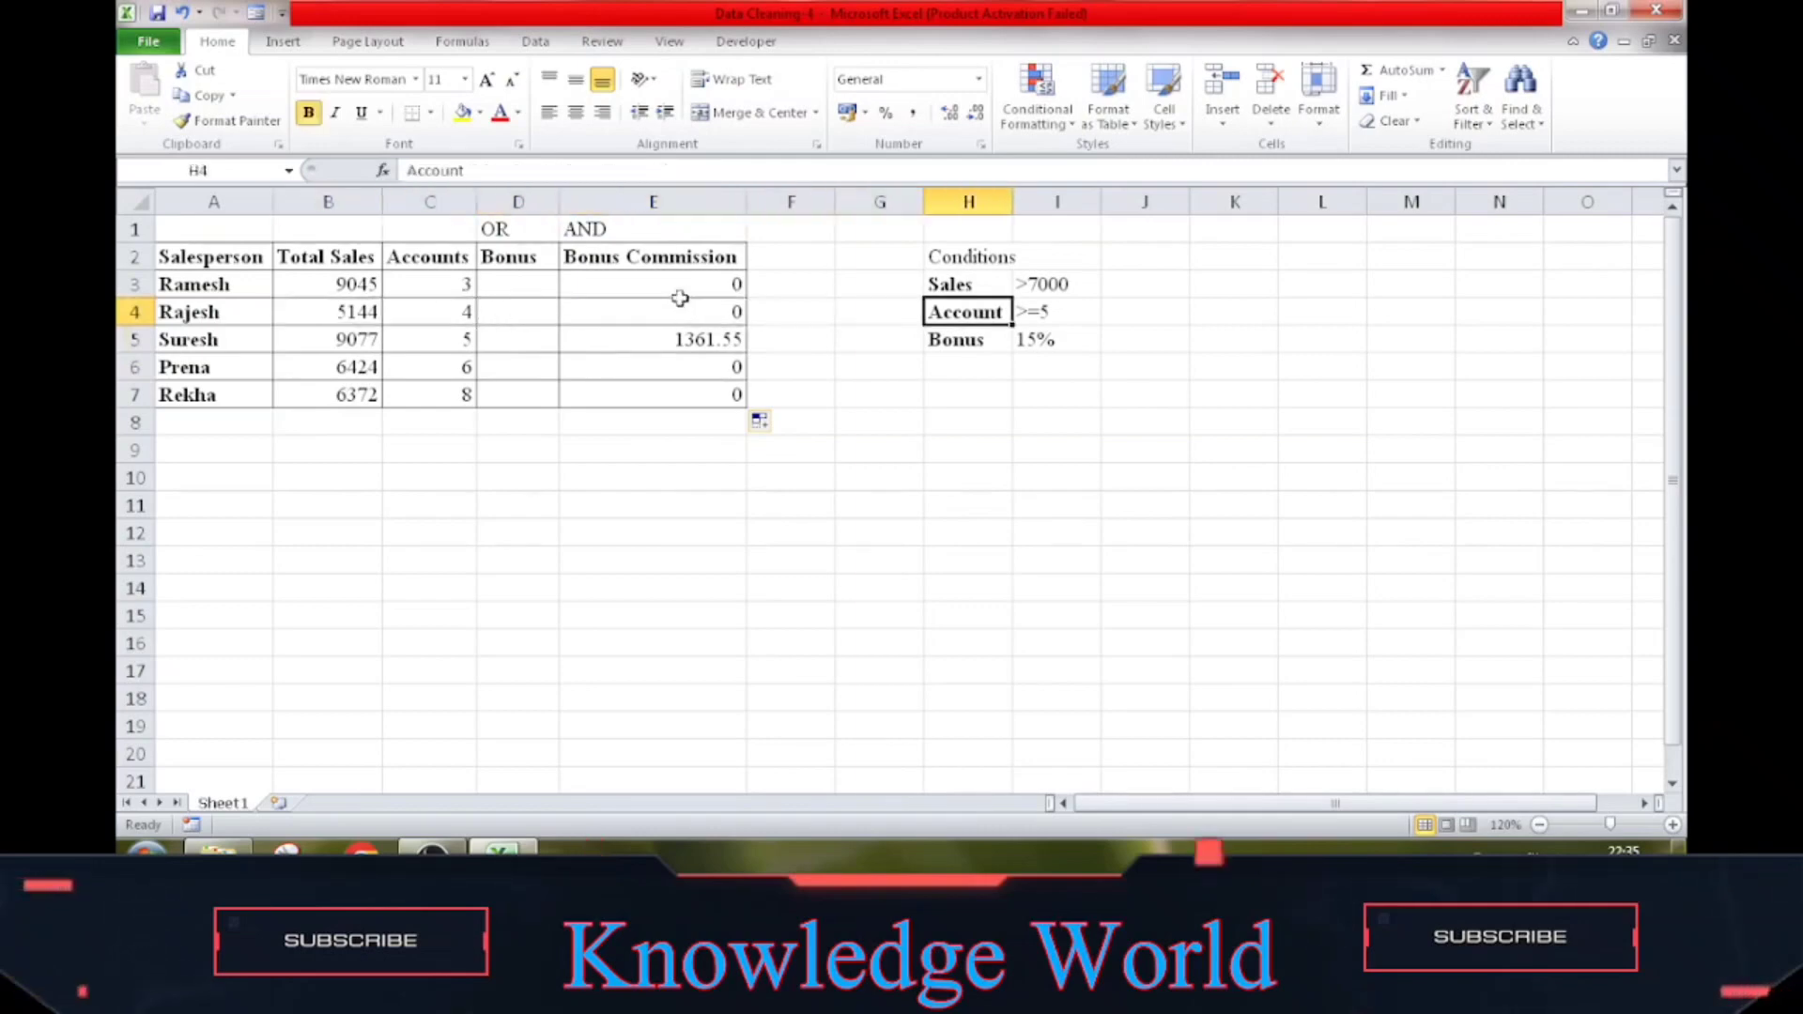
pyautogui.press('Up')
pyautogui.press('Right')
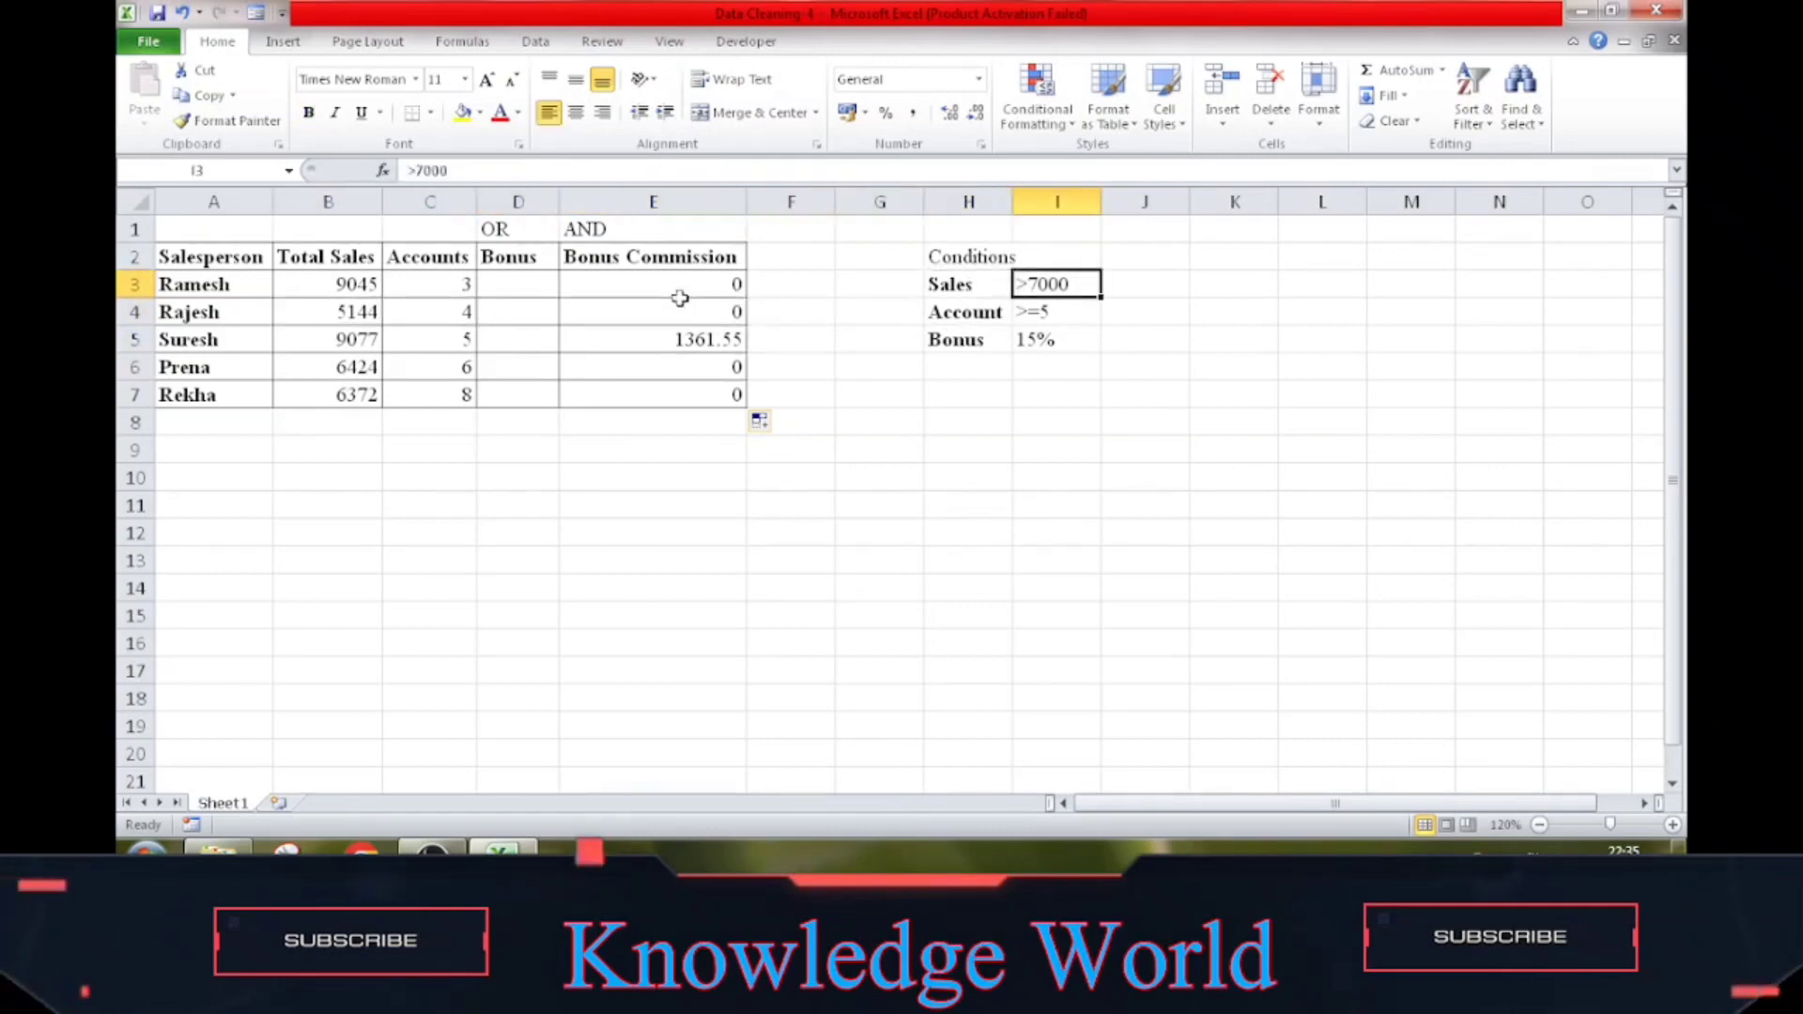
pyautogui.press('Down')
pyautogui.press('Down')
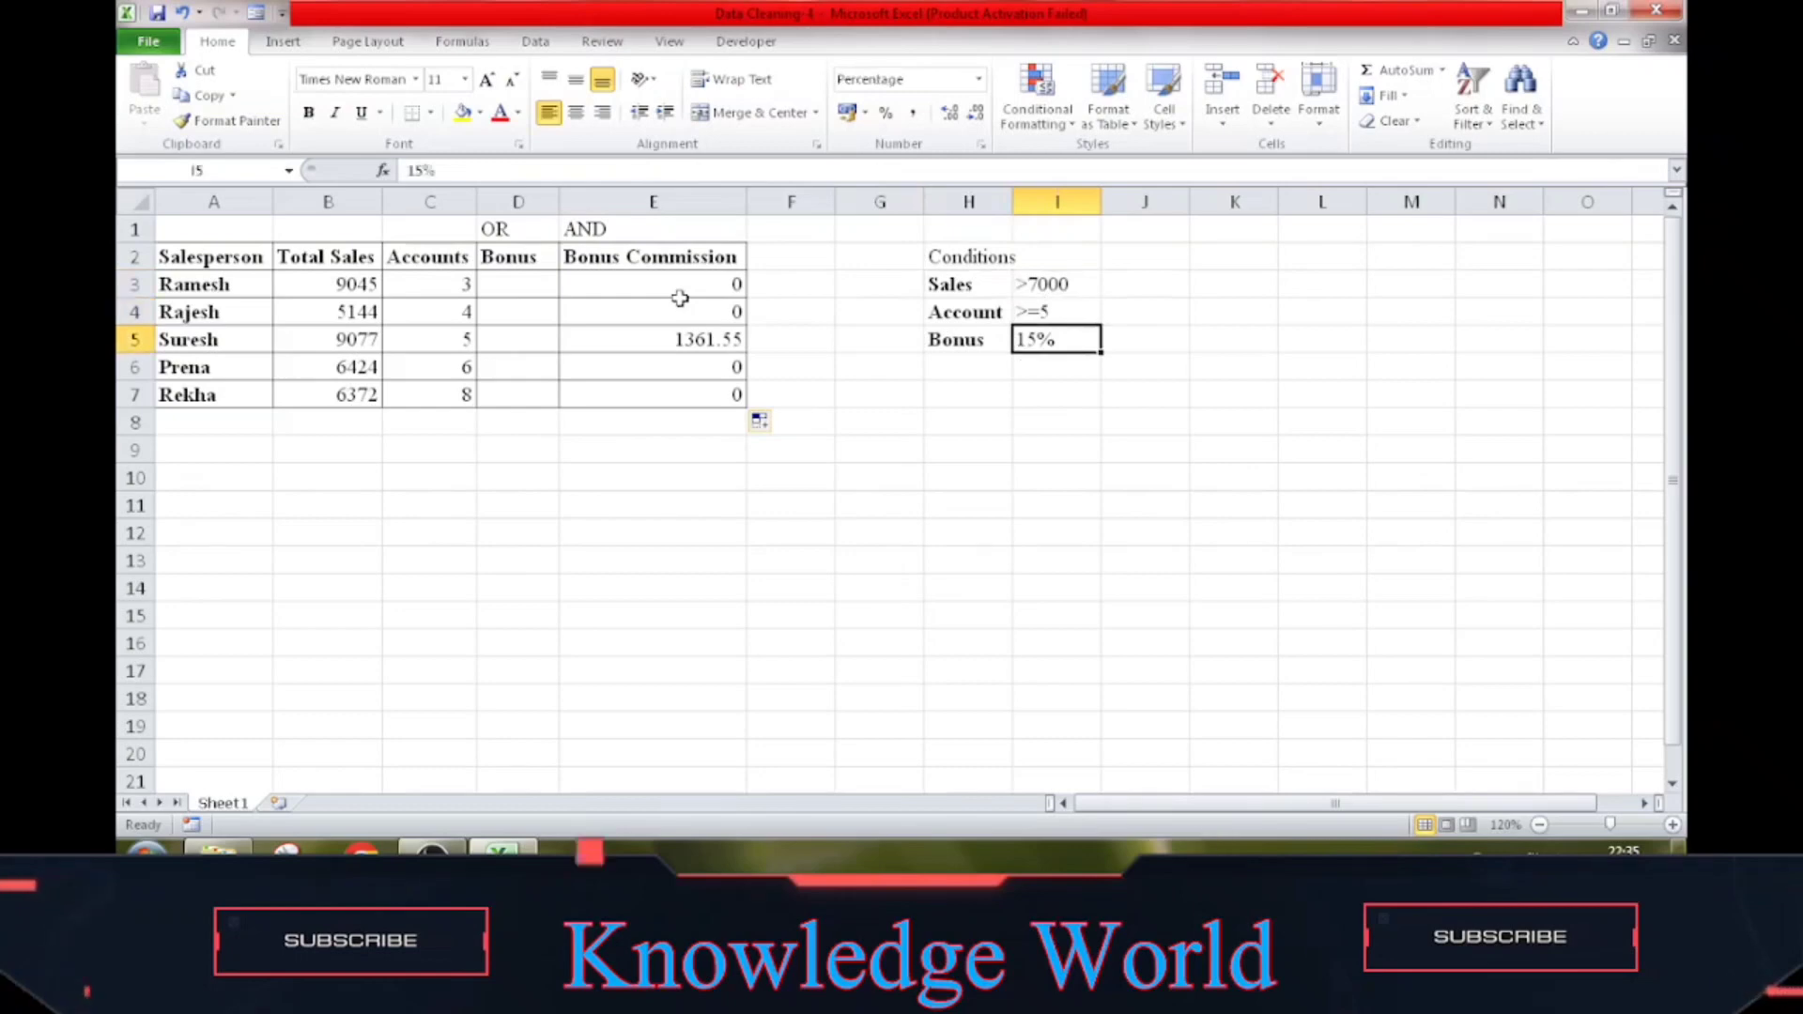
pyautogui.press('Up')
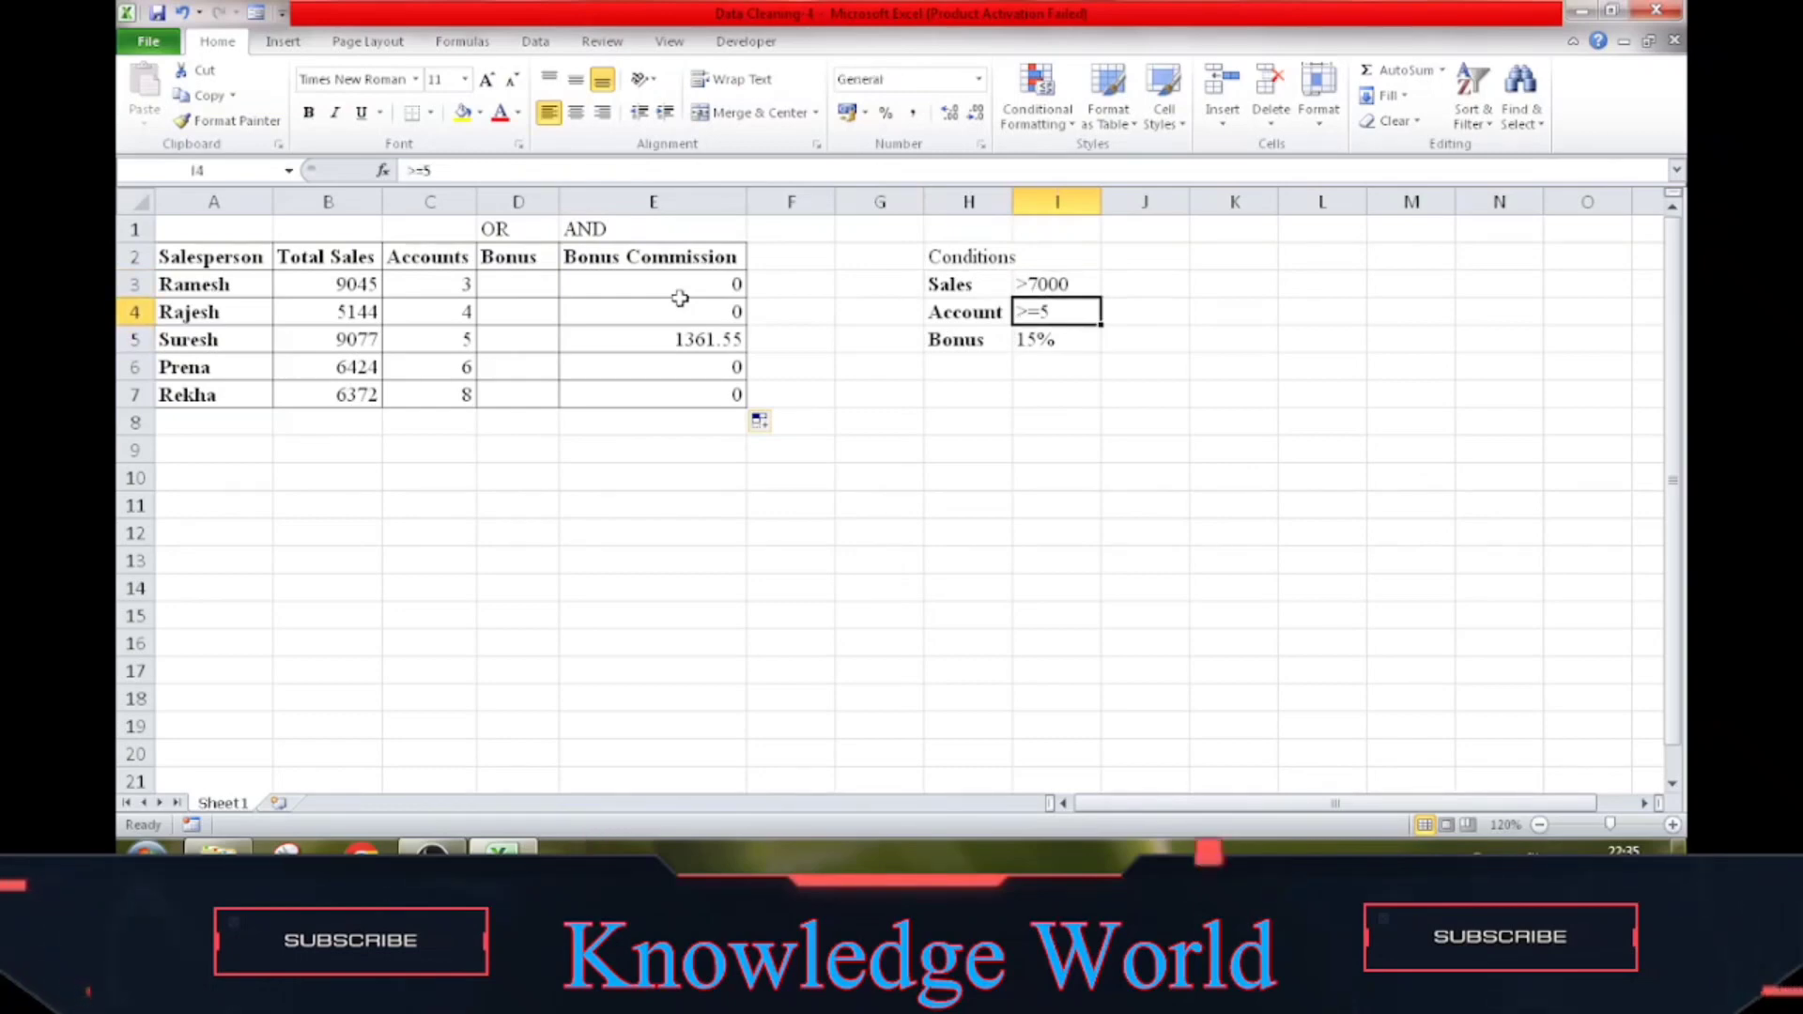
# Examine the Bonus Commission formula in E5 together with row 5's Total Sales and Accounts values
pyautogui.press('Left')
pyautogui.press('Left')
pyautogui.press('Left')
pyautogui.press('Left')
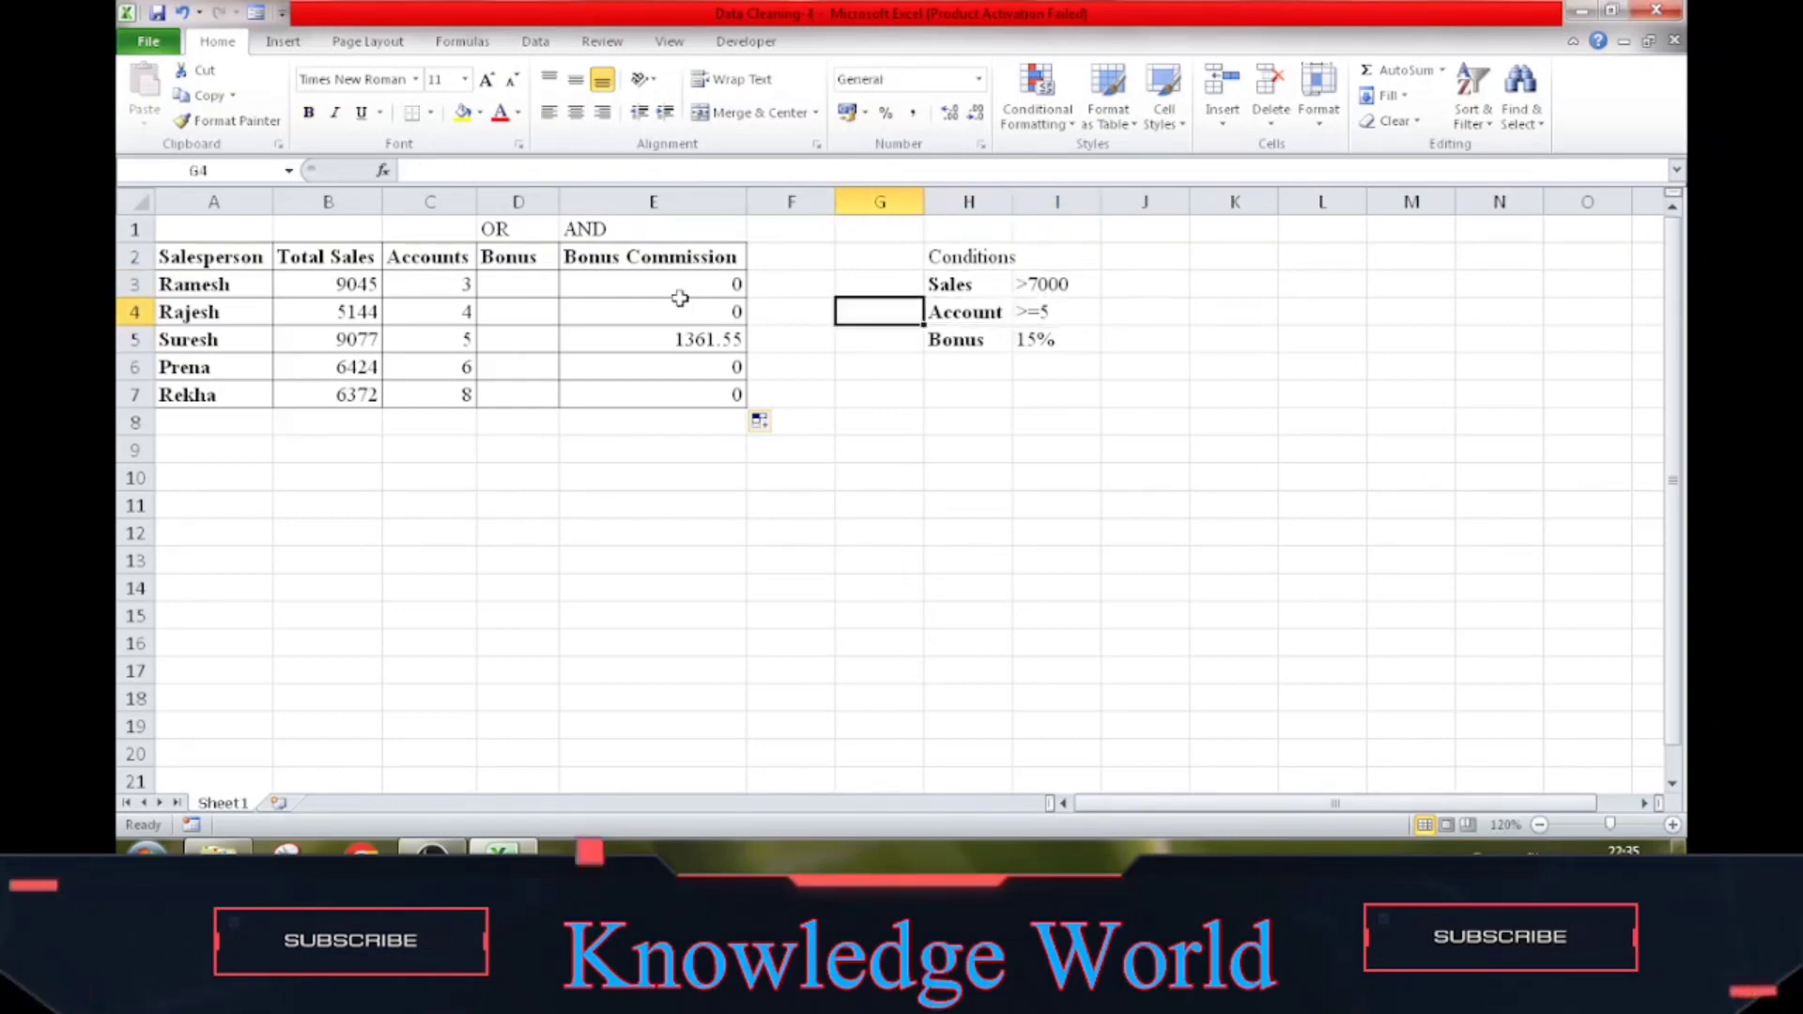
pyautogui.press('Down')
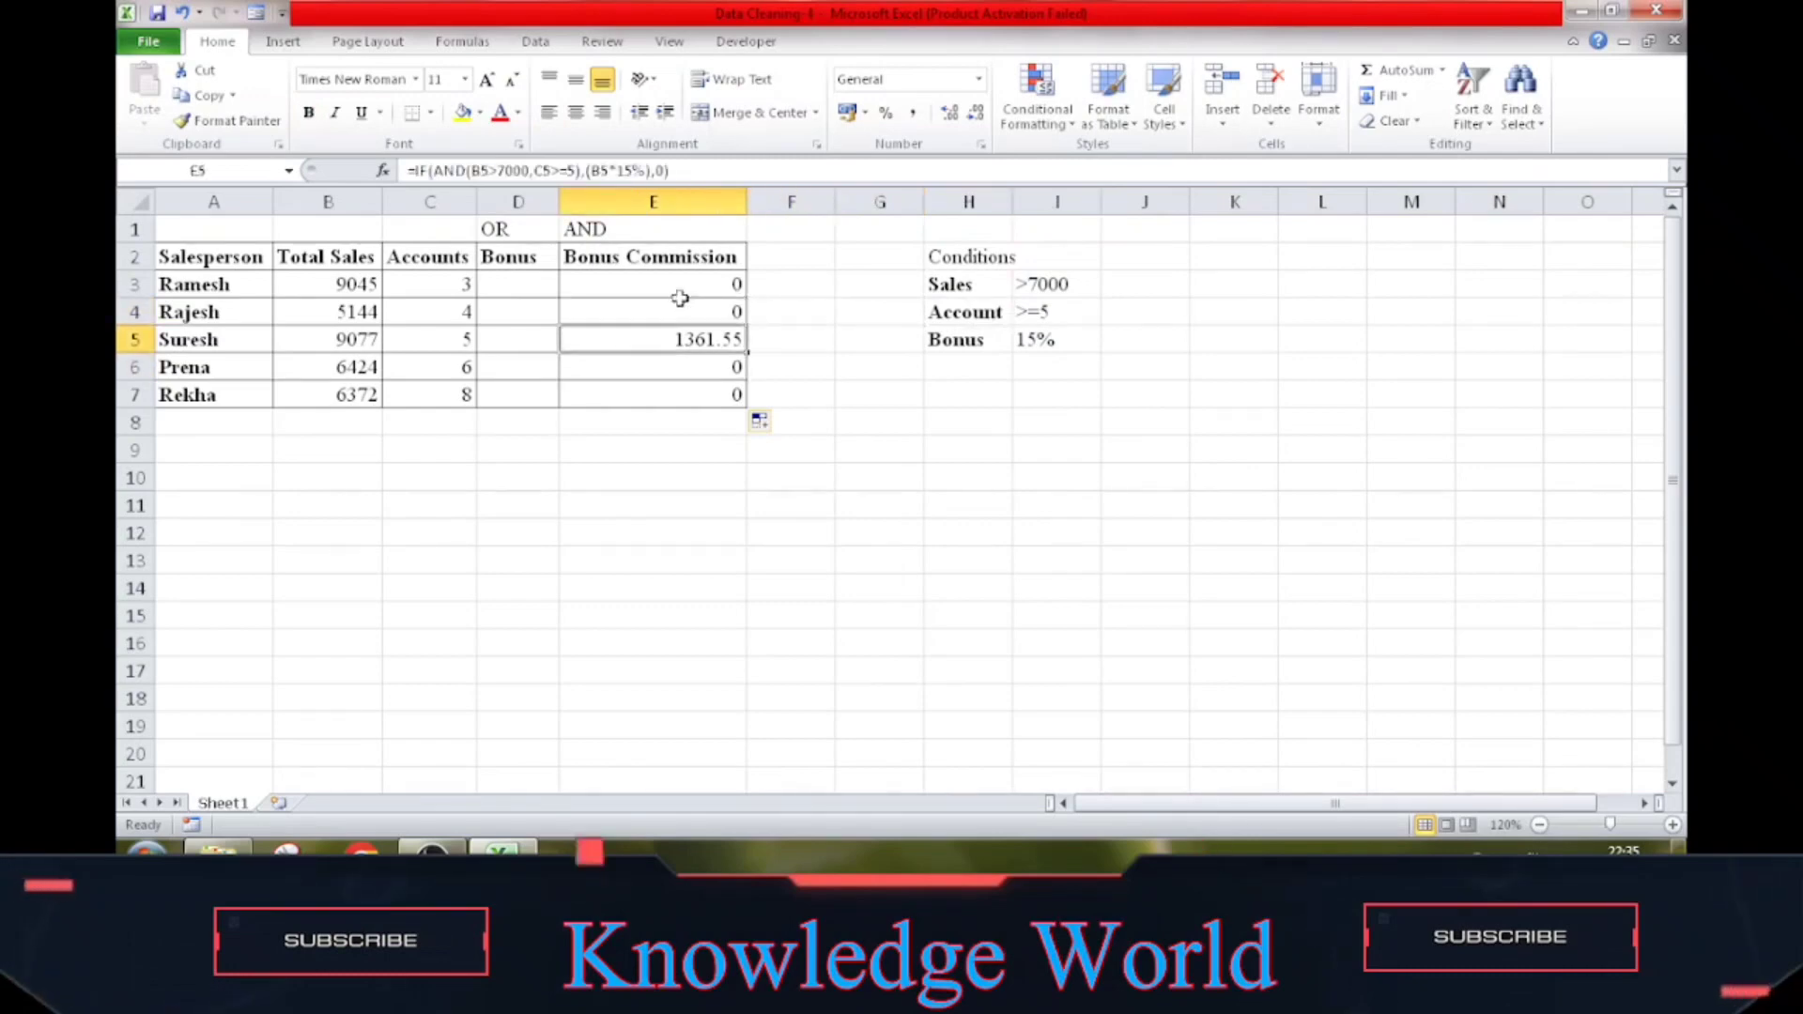
pyautogui.press('Left')
pyautogui.press('Left')
pyautogui.press('Left')
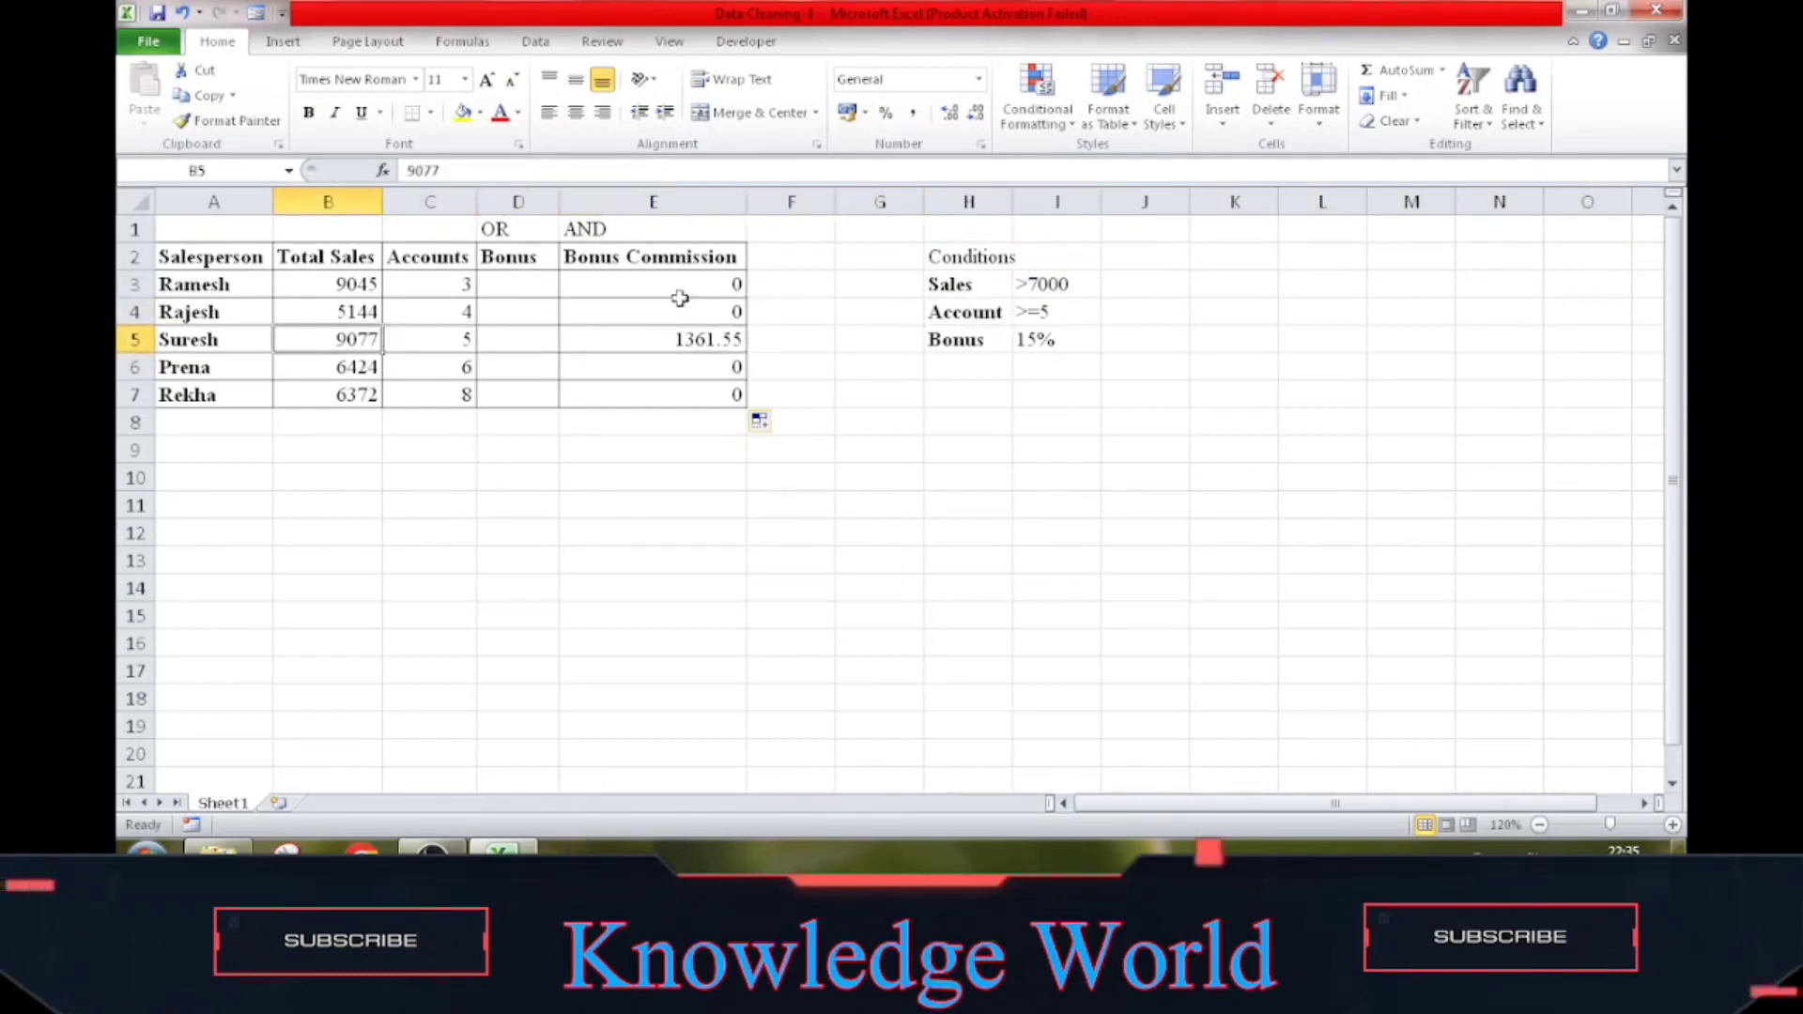
pyautogui.press('Right')
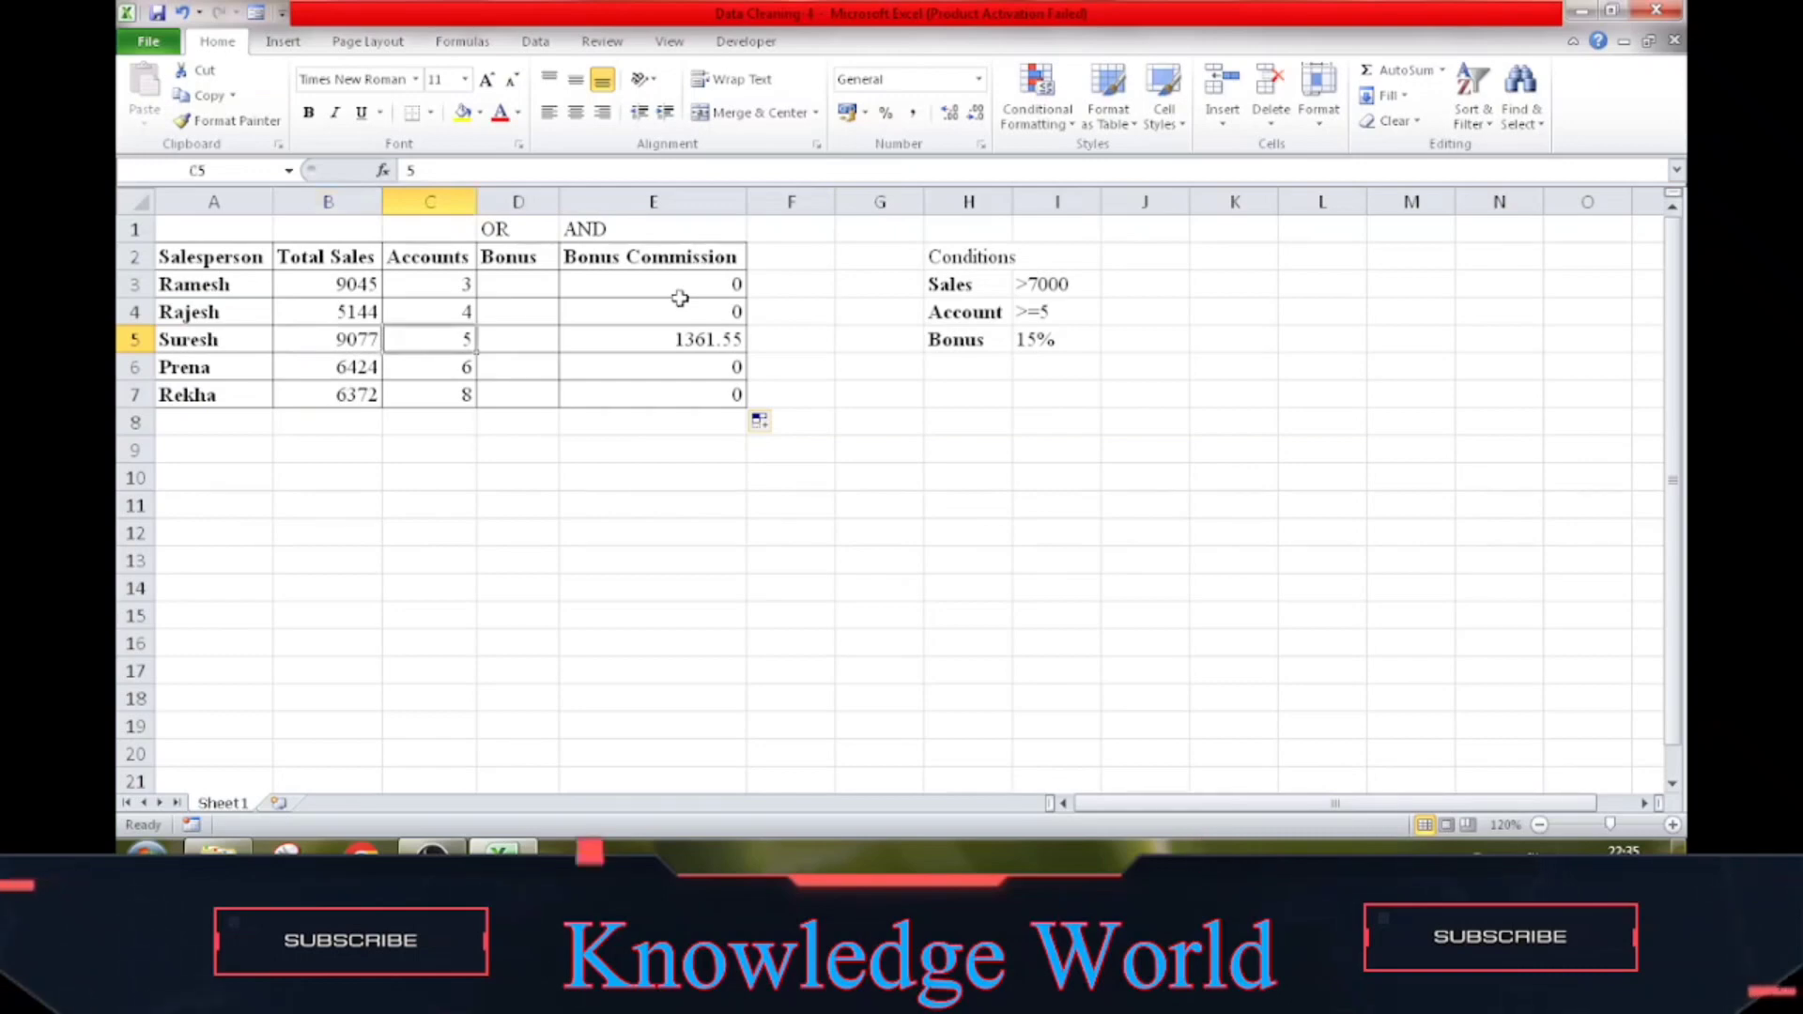
# Review the AND-based formula in E5 and the adjacent Bonus cell D5
pyautogui.press('Right')
pyautogui.press('Right')
pyautogui.press('Right')
pyautogui.press('Left')
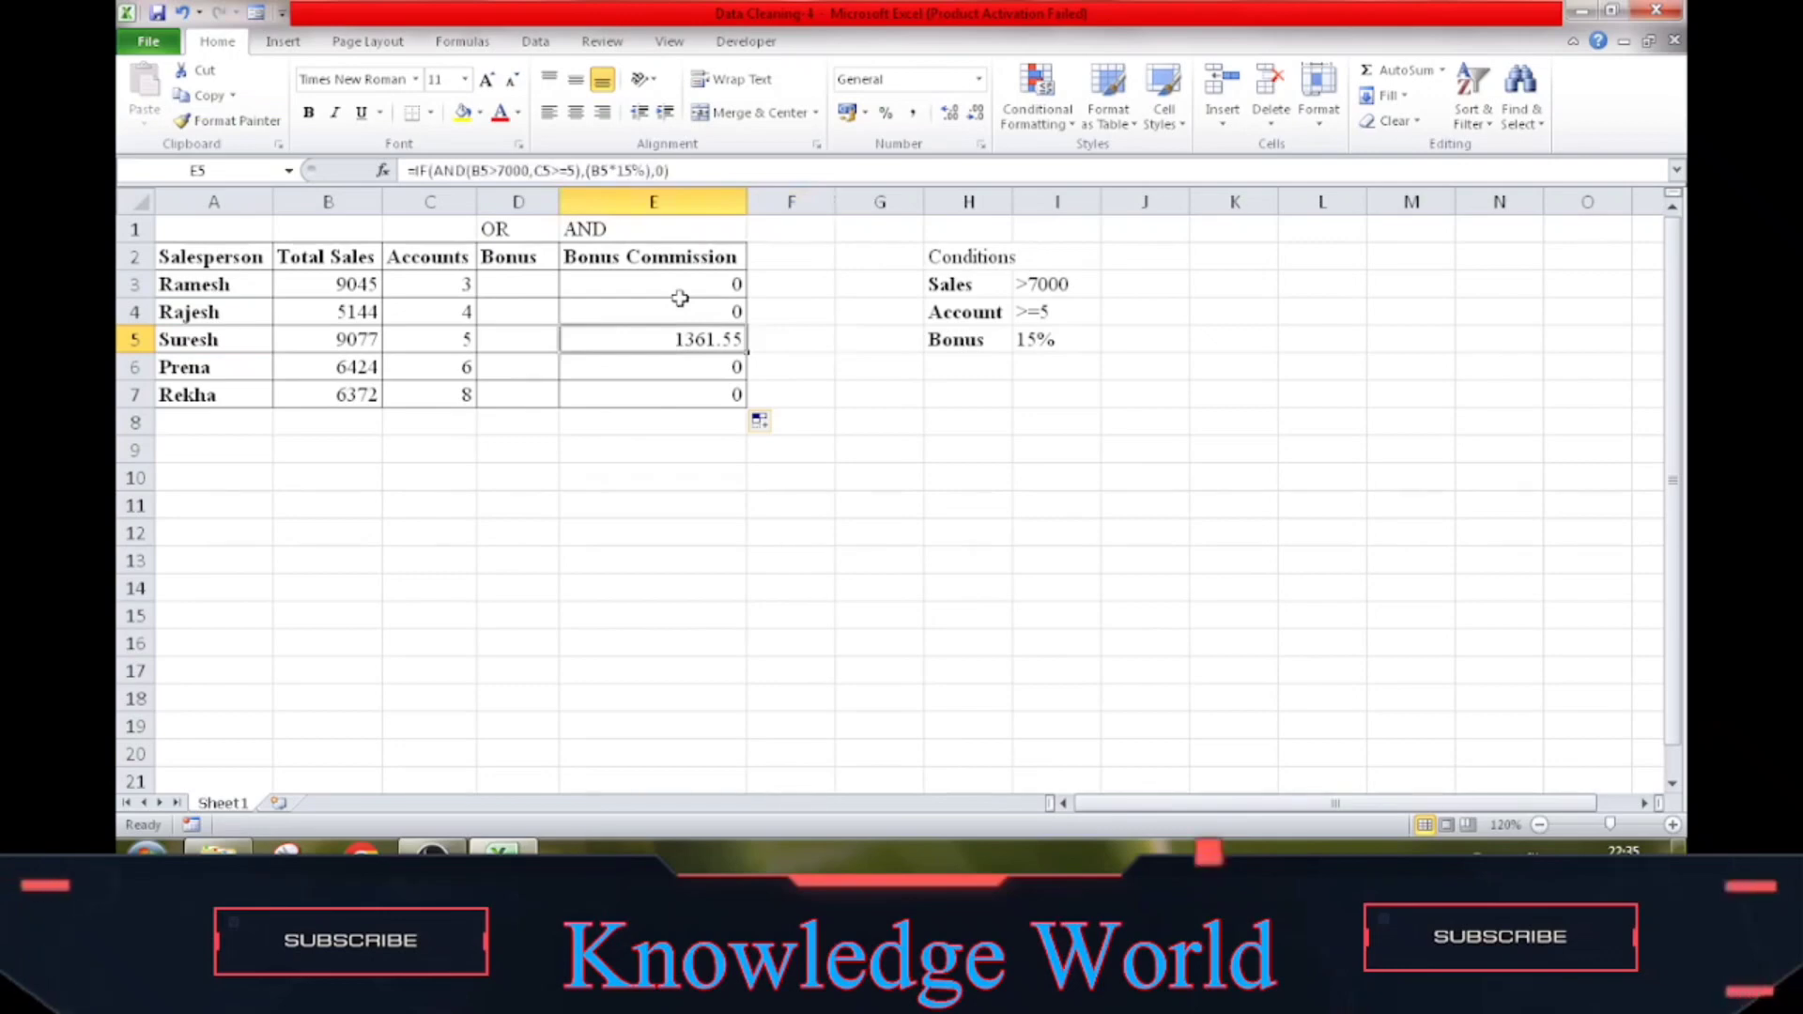
pyautogui.press('Left')
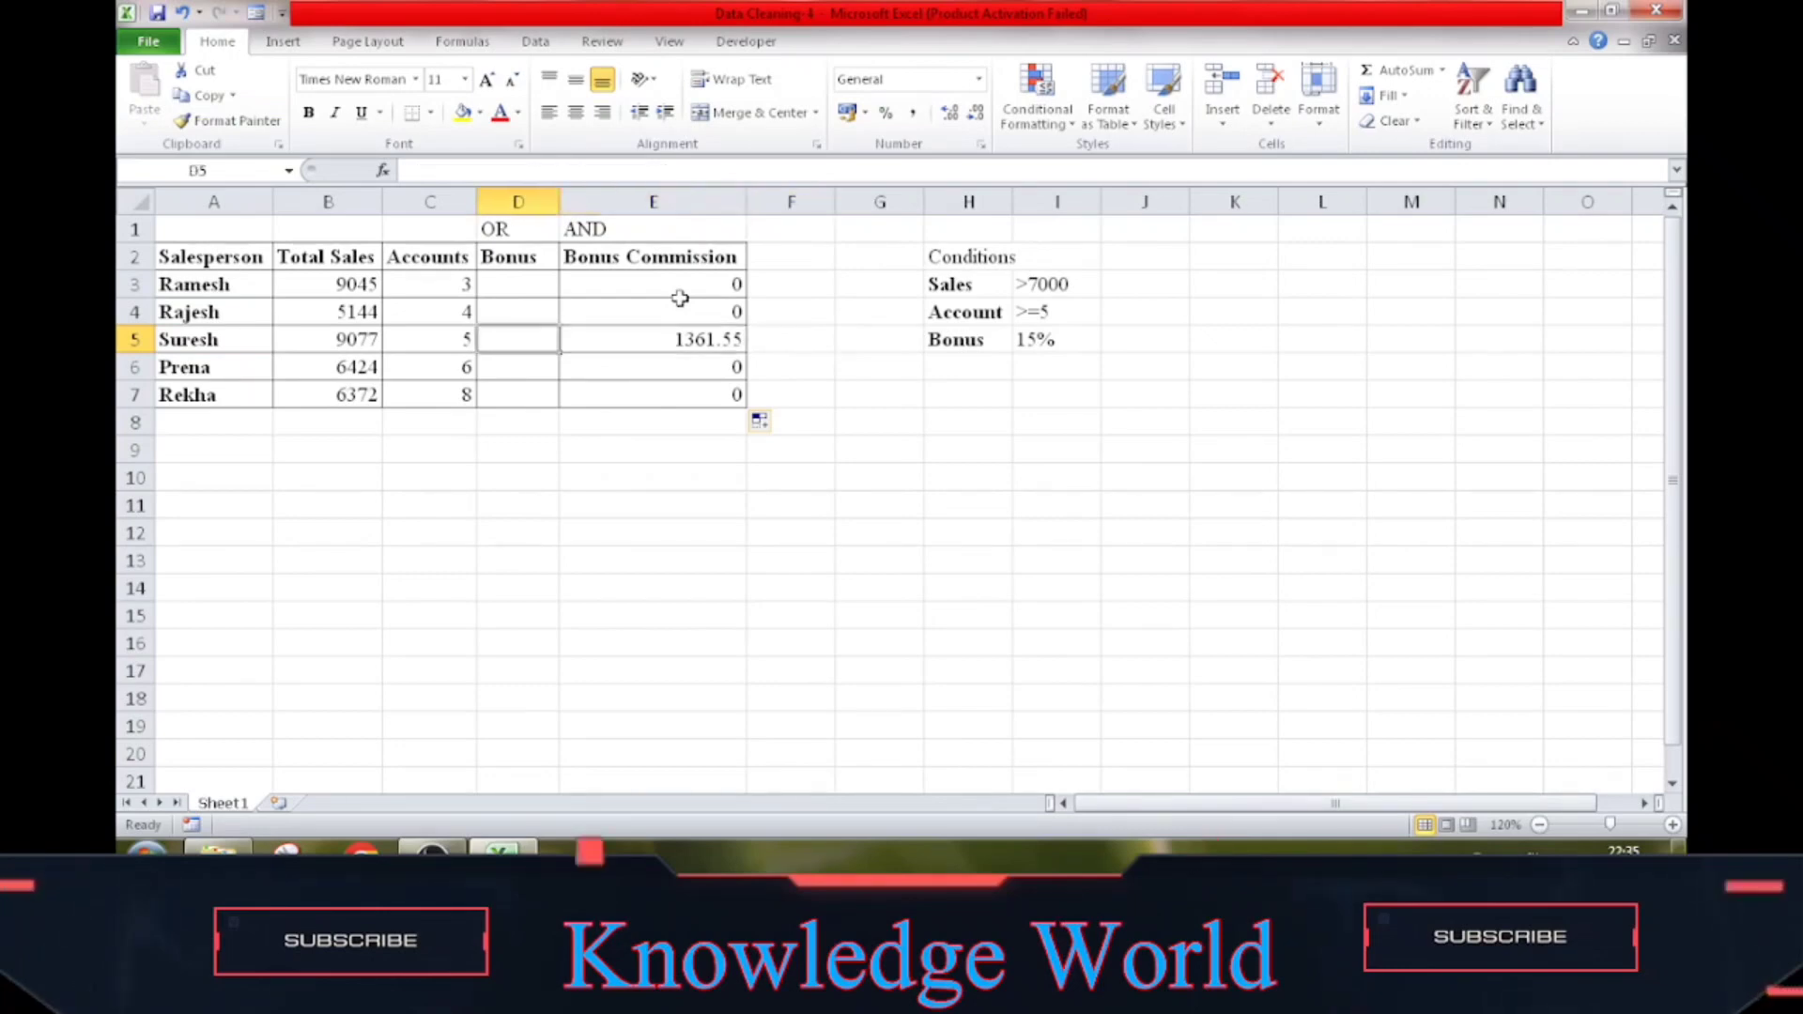
pyautogui.press('Right')
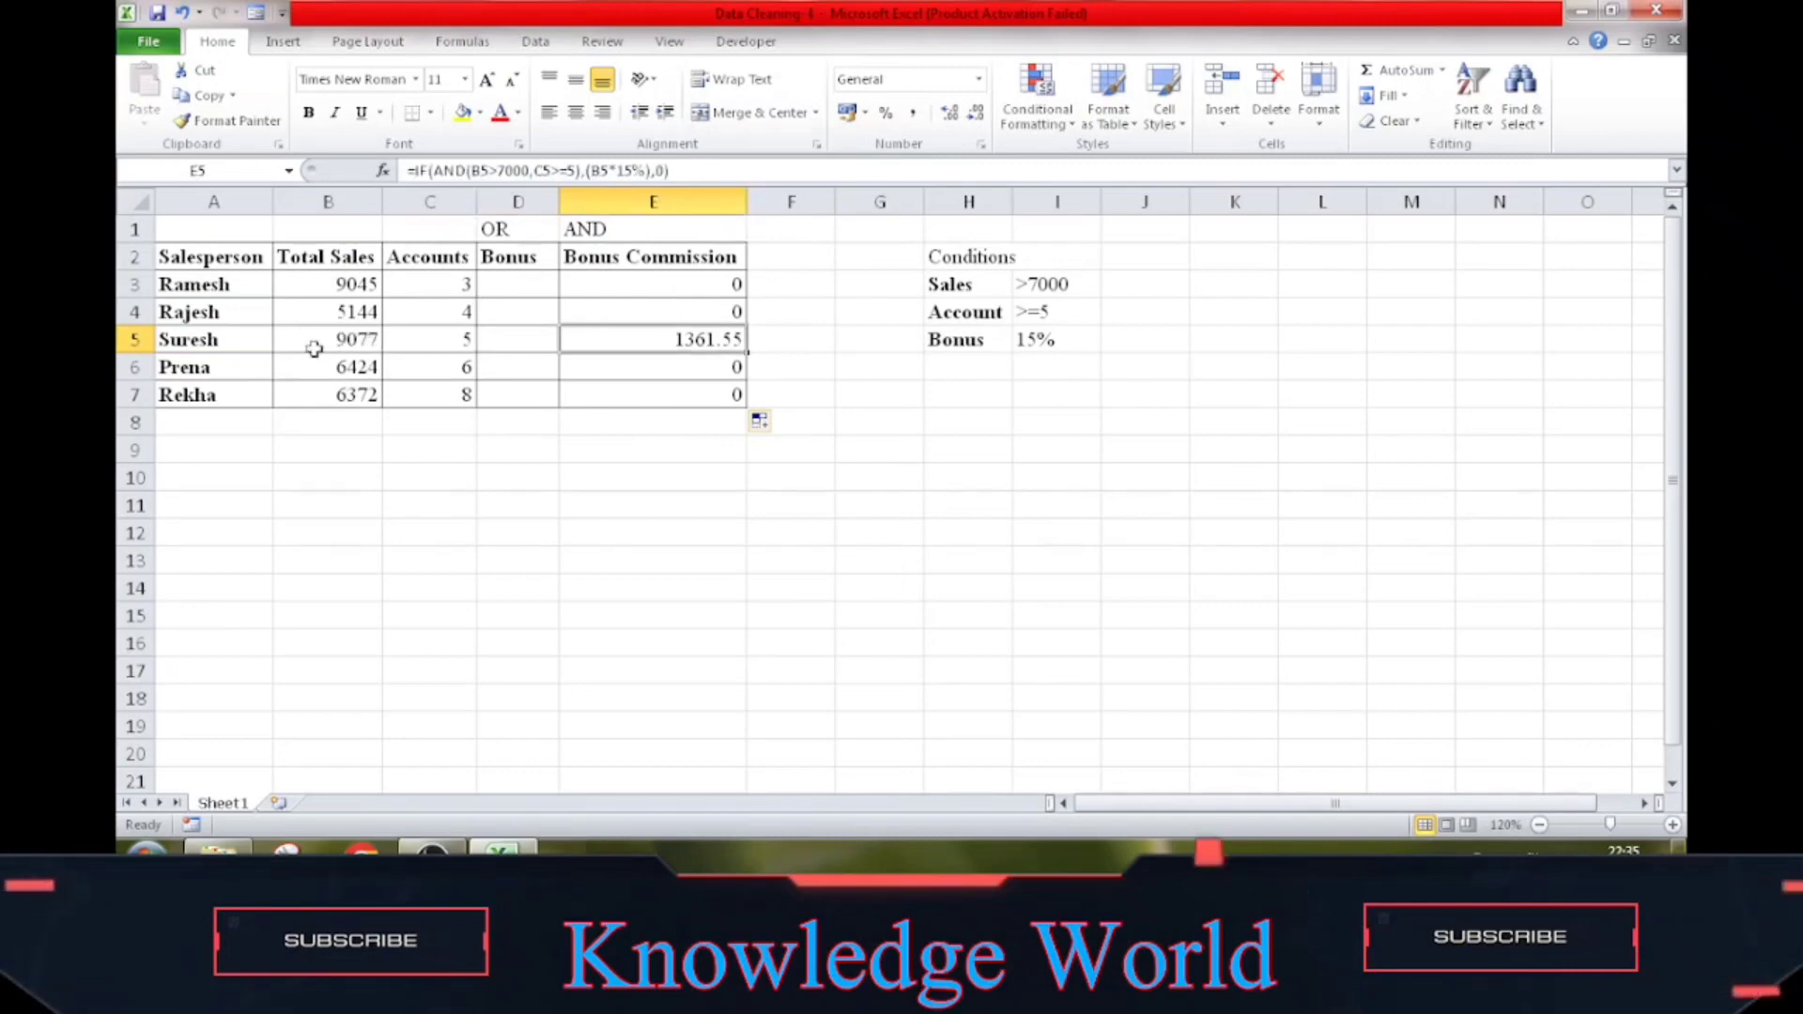
# Copy the Bonus Commission formula from E3 into D3 and autofit the width of column D
pyautogui.press('Left')
pyautogui.press('Up')
pyautogui.press('Up')
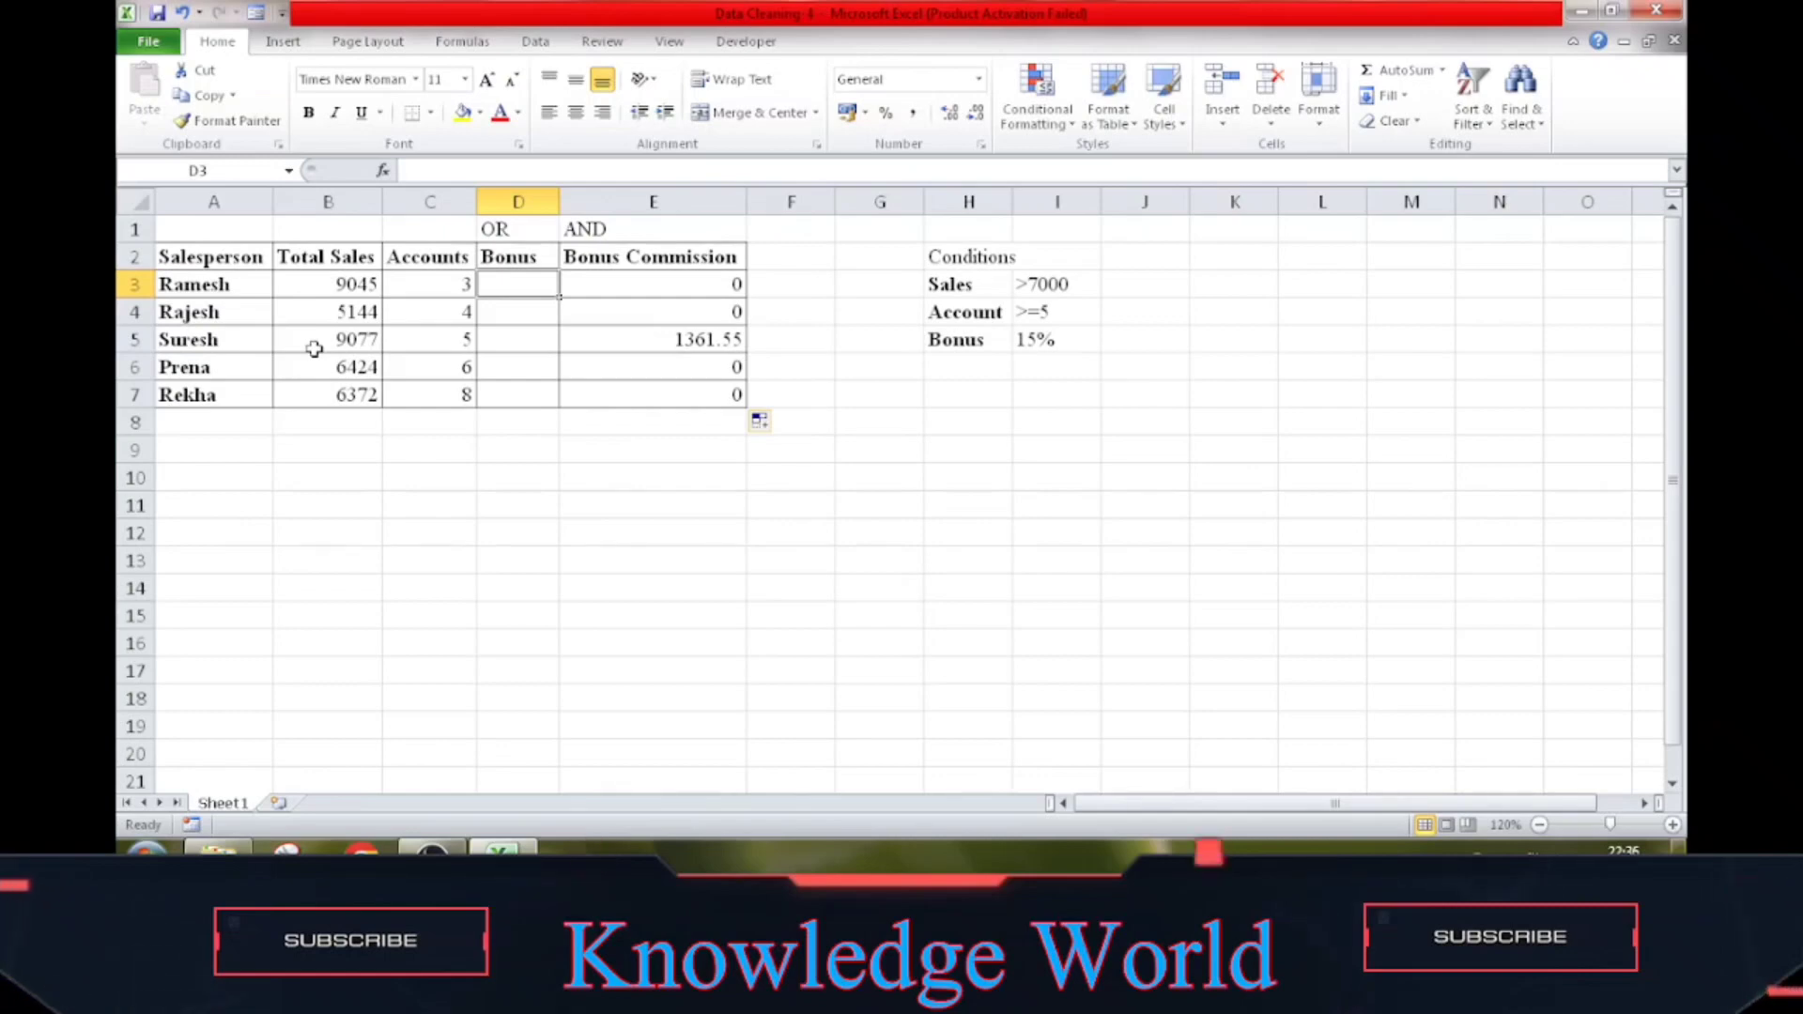
pyautogui.press('Right')
pyautogui.hotkey('ctrl', 'c')
pyautogui.press('Left')
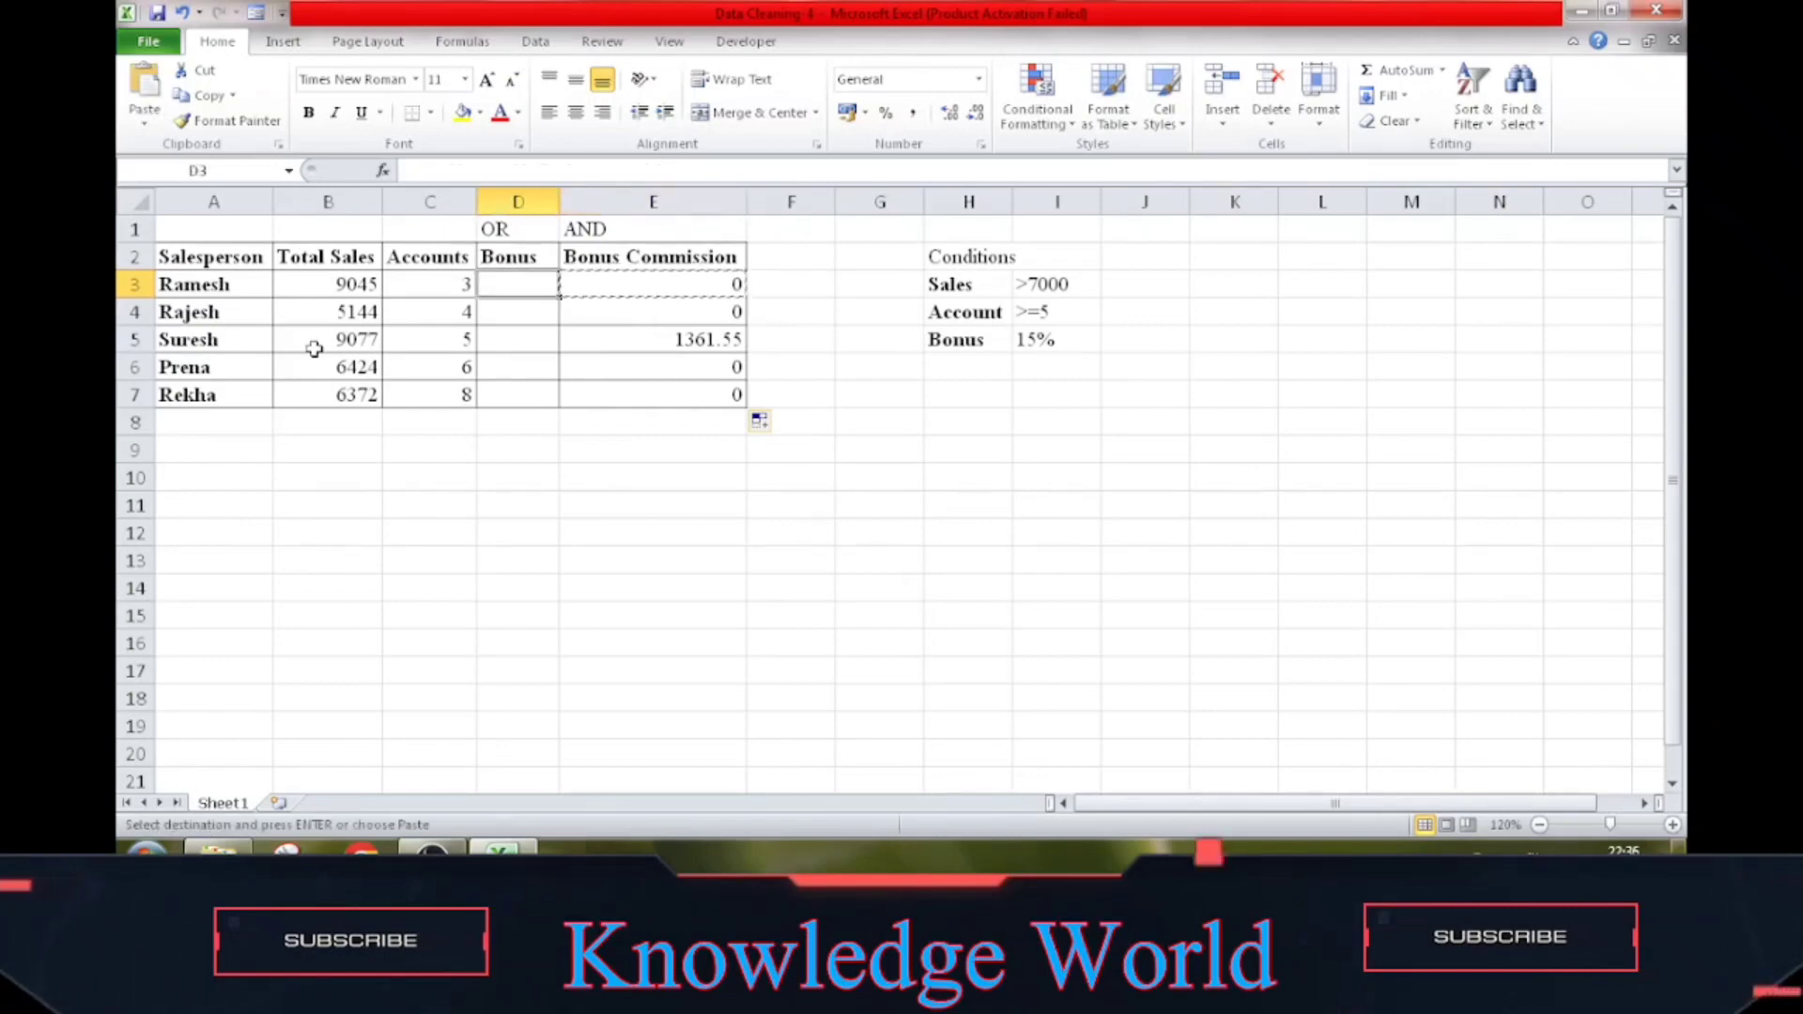
pyautogui.hotkey('ctrl', 'v')
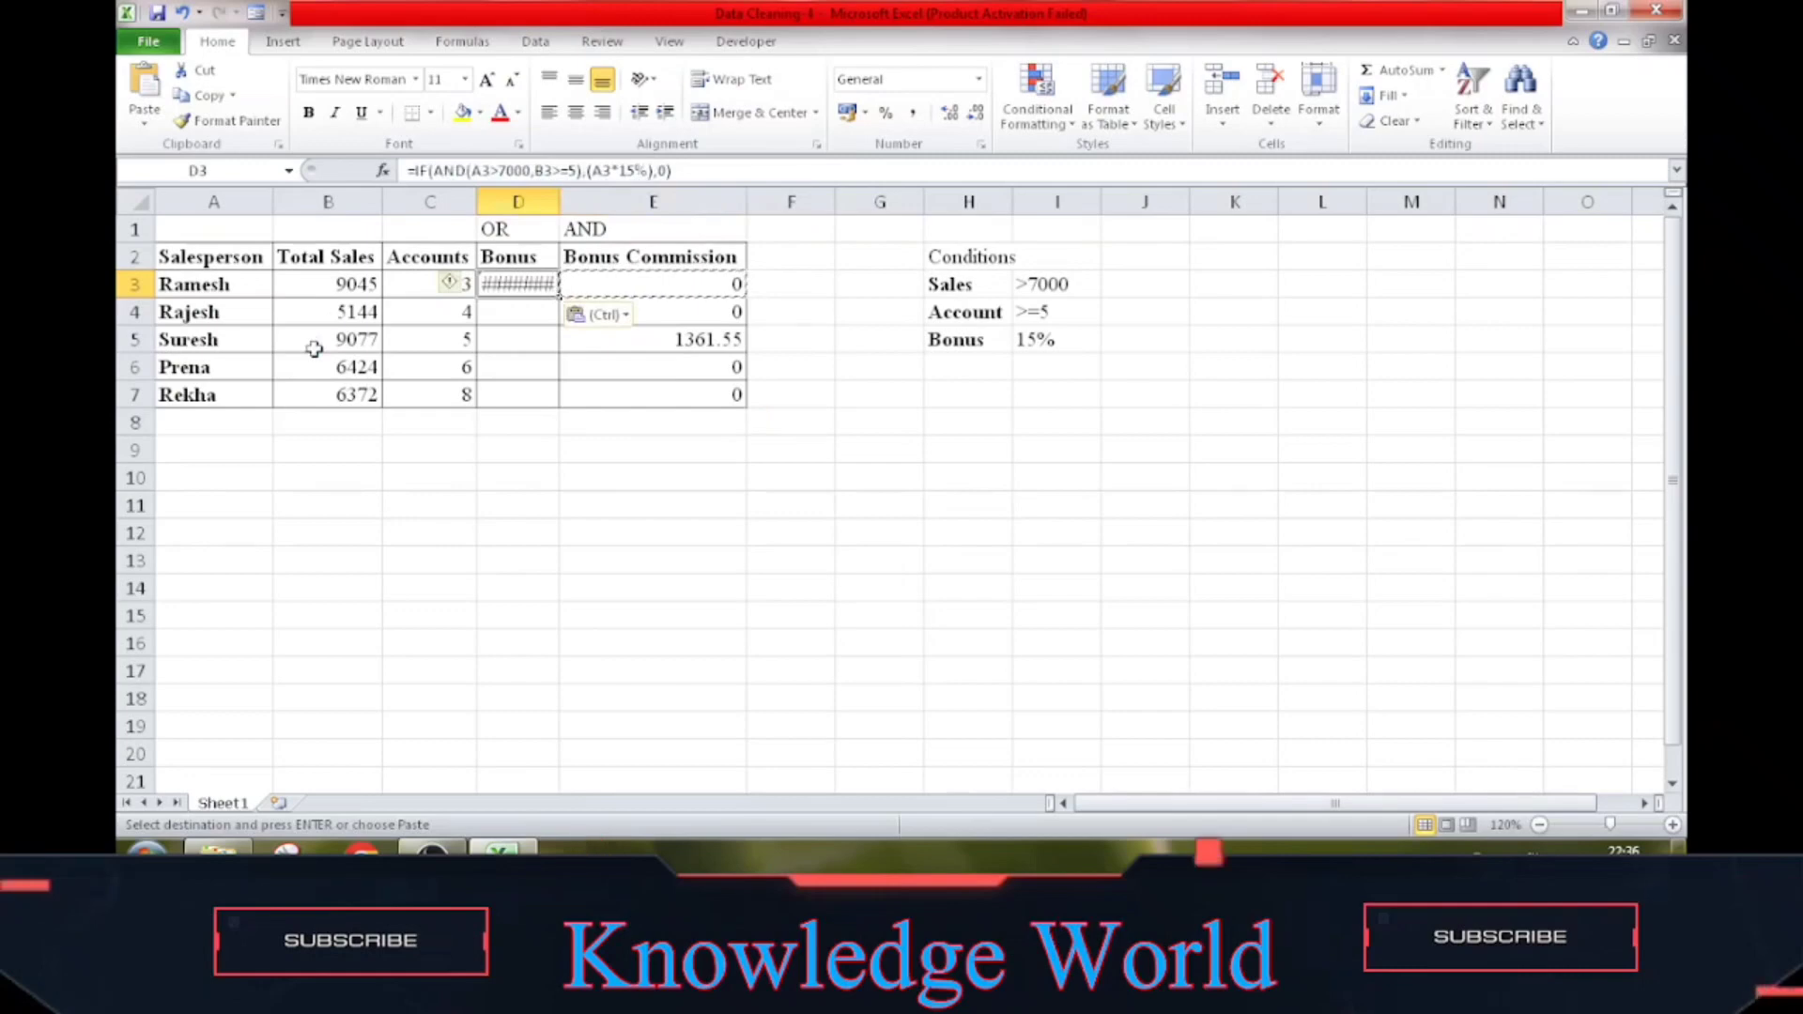
pyautogui.doubleClick(559, 202)
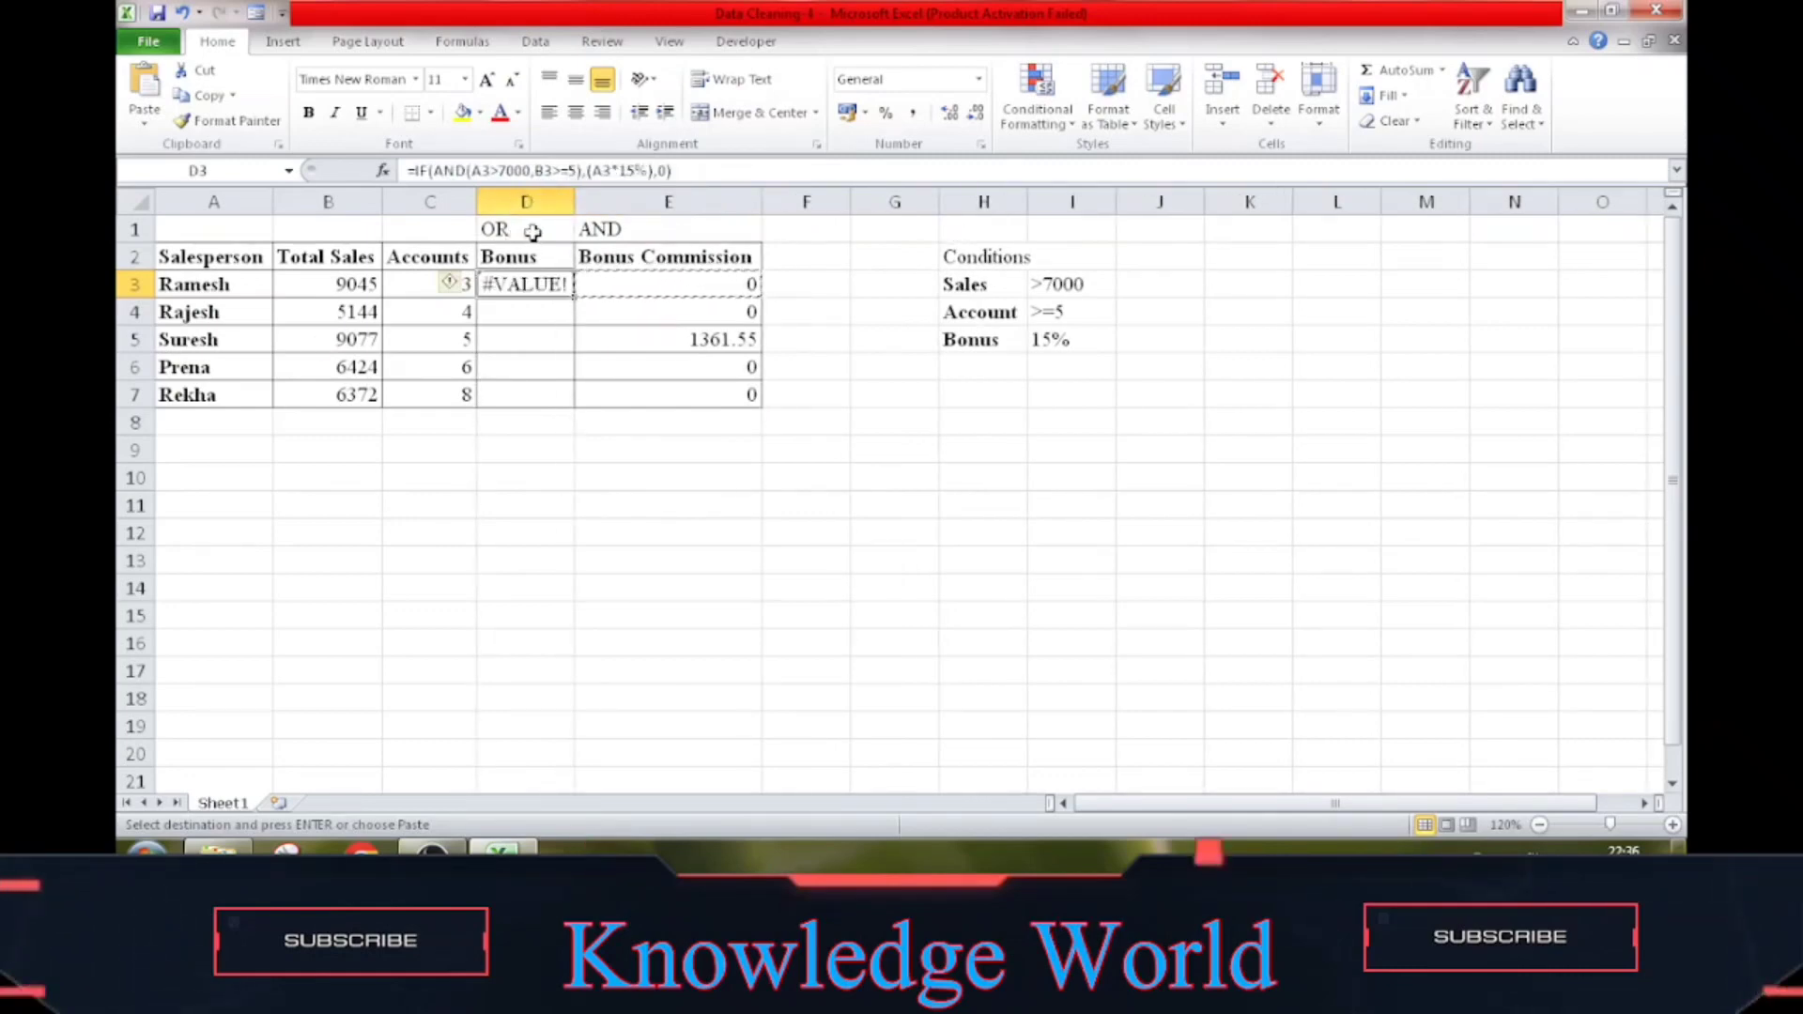
pyautogui.click(532, 234)
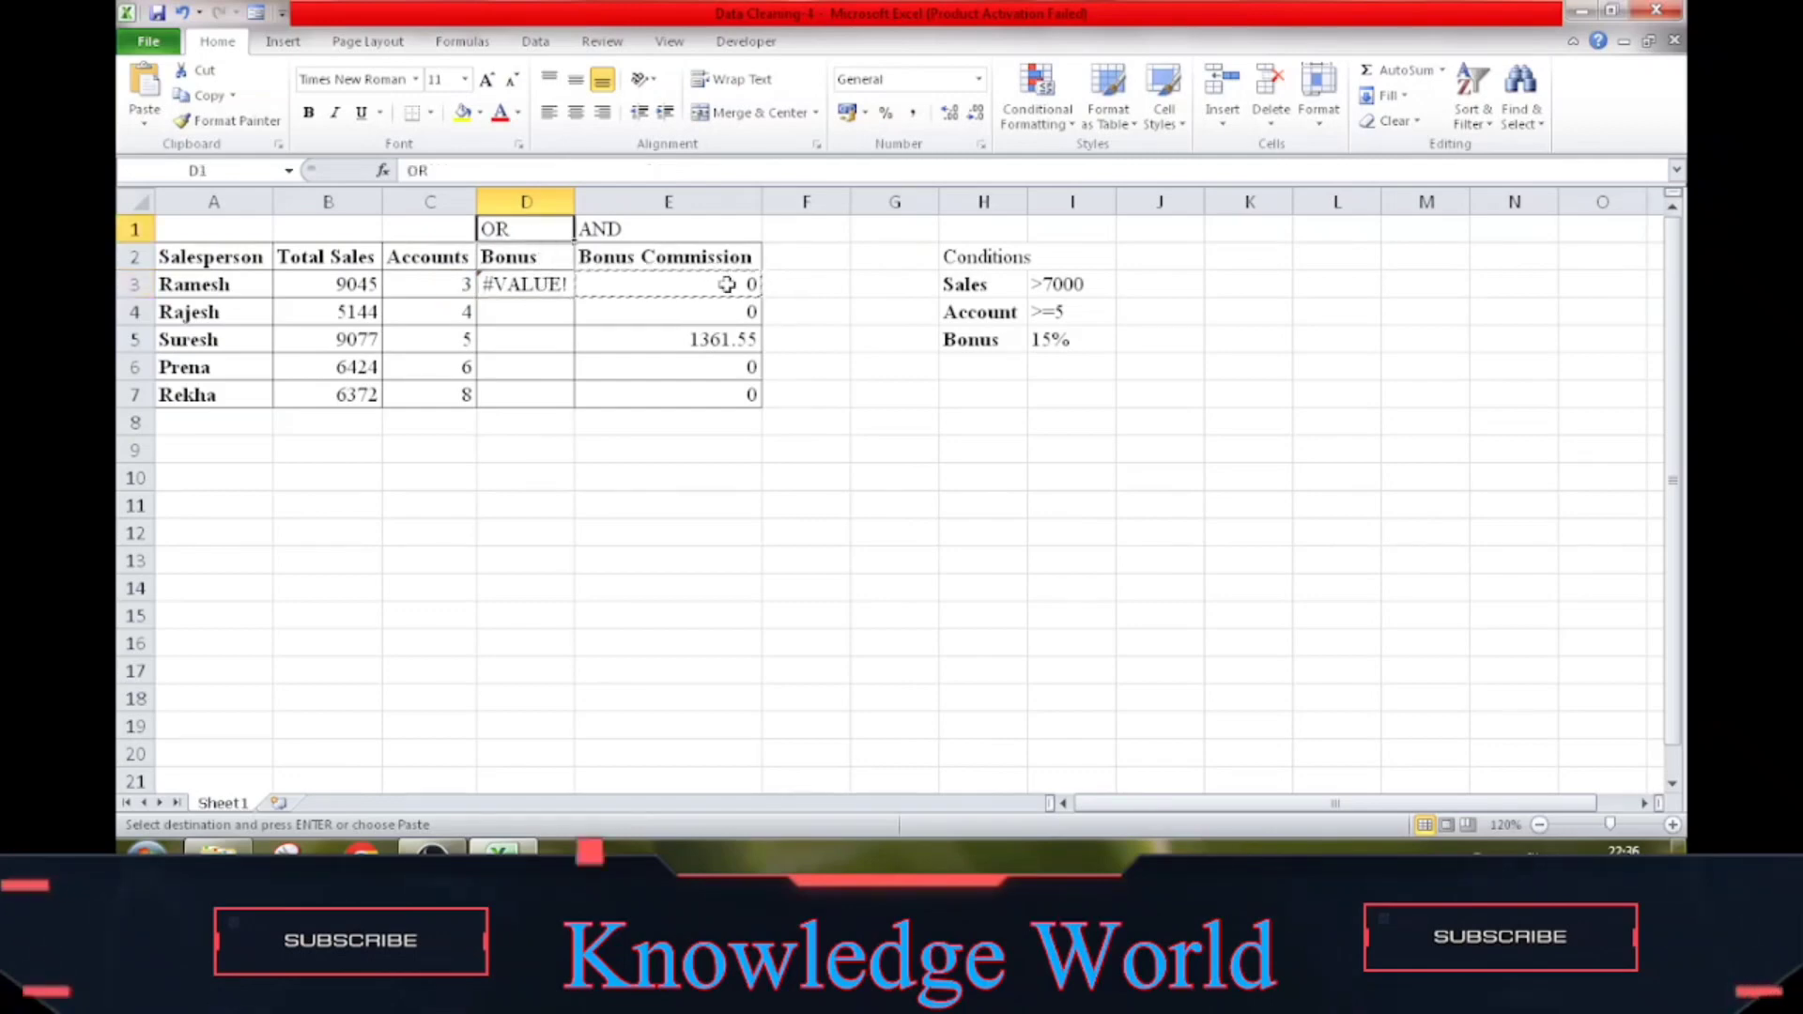
# Change the sales condition in D3's formula to B3>7000
pyautogui.click(523, 284)
pyautogui.click(483, 172)
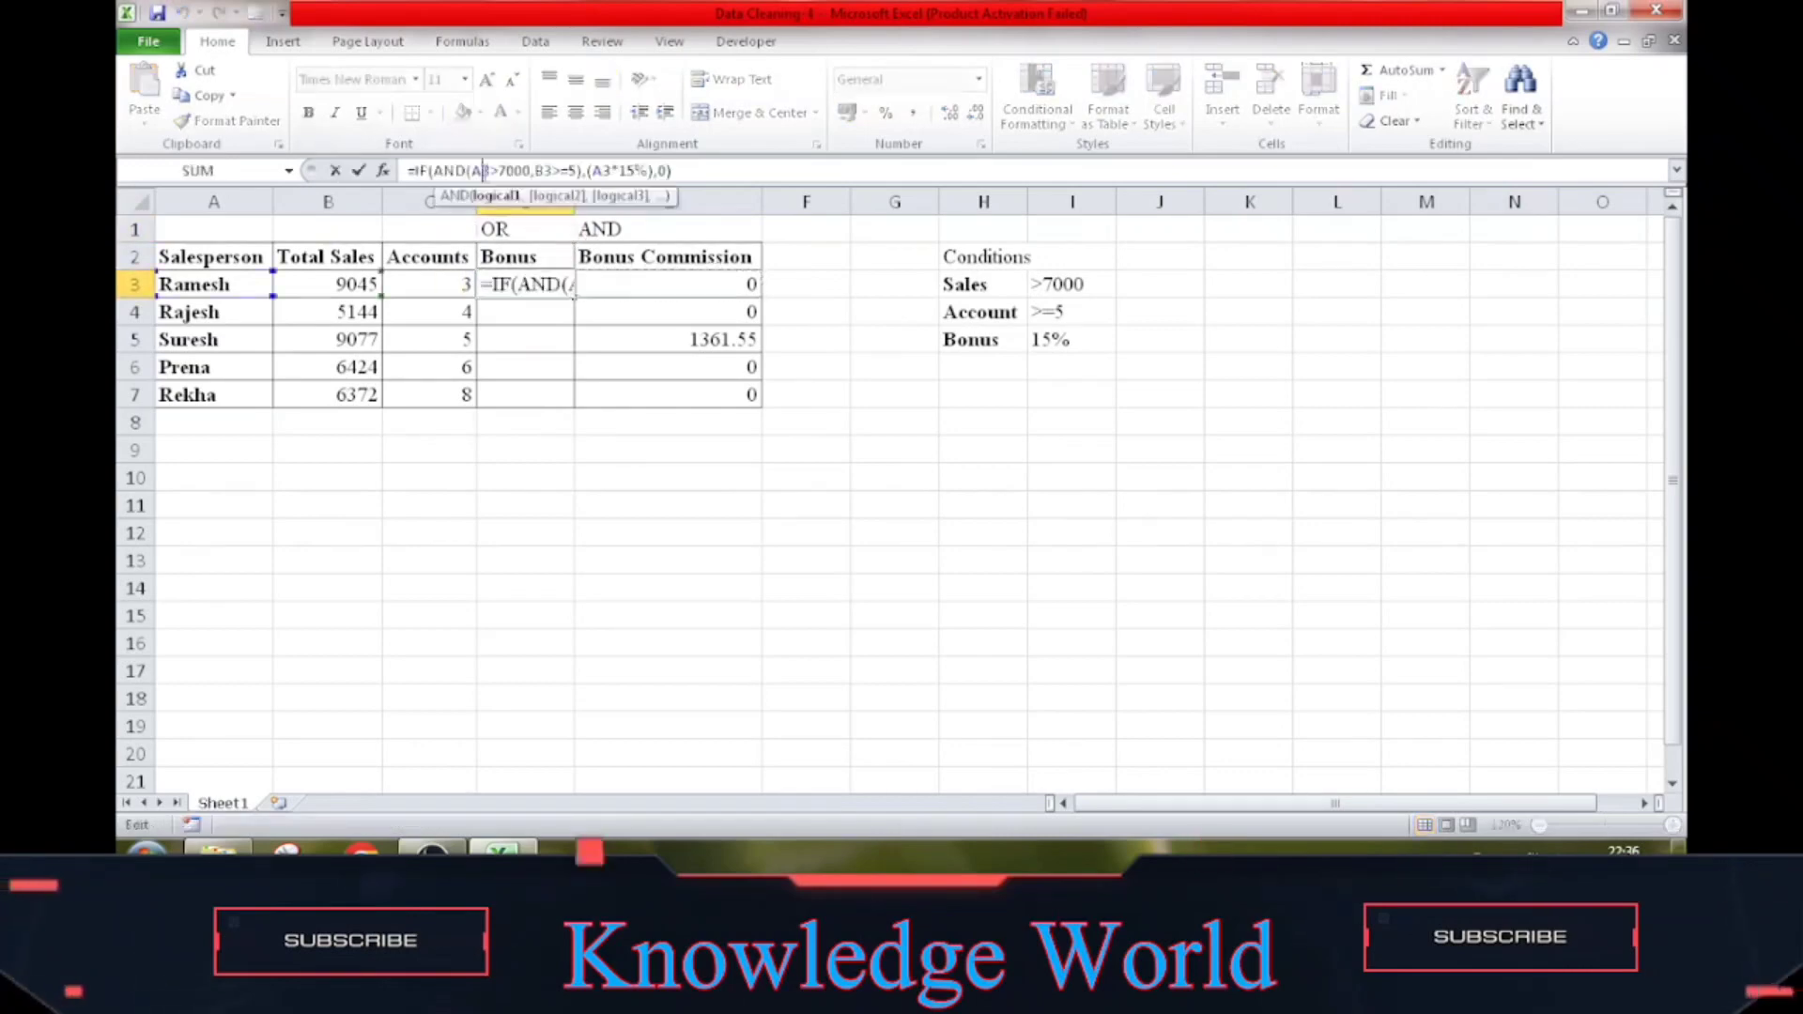
pyautogui.press('BackSpace')
pyautogui.write('S')
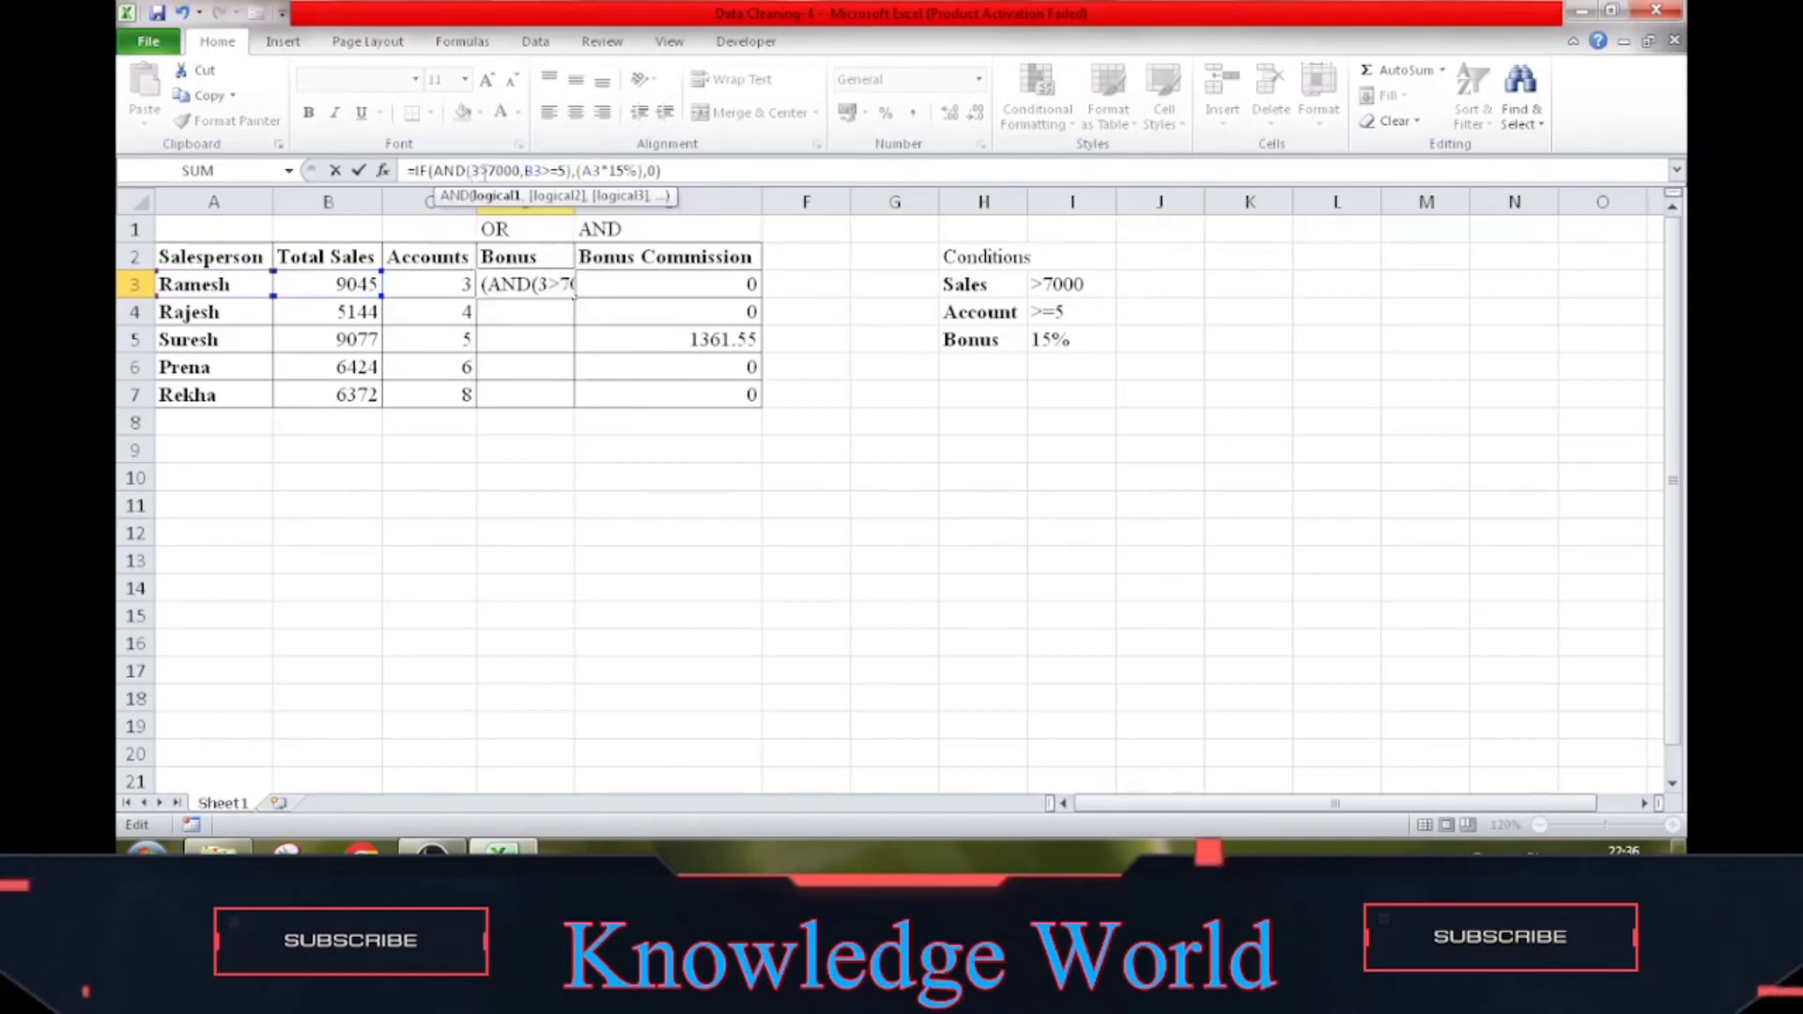
pyautogui.press('BackSpace')
pyautogui.write('B')
# Change the accounts condition in D3's formula to C3>=5
pyautogui.press('Right')
pyautogui.press('Right')
pyautogui.press('Right')
pyautogui.press('Right')
pyautogui.press('Right')
pyautogui.press('Right')
pyautogui.press('Right')
pyautogui.press('Right')
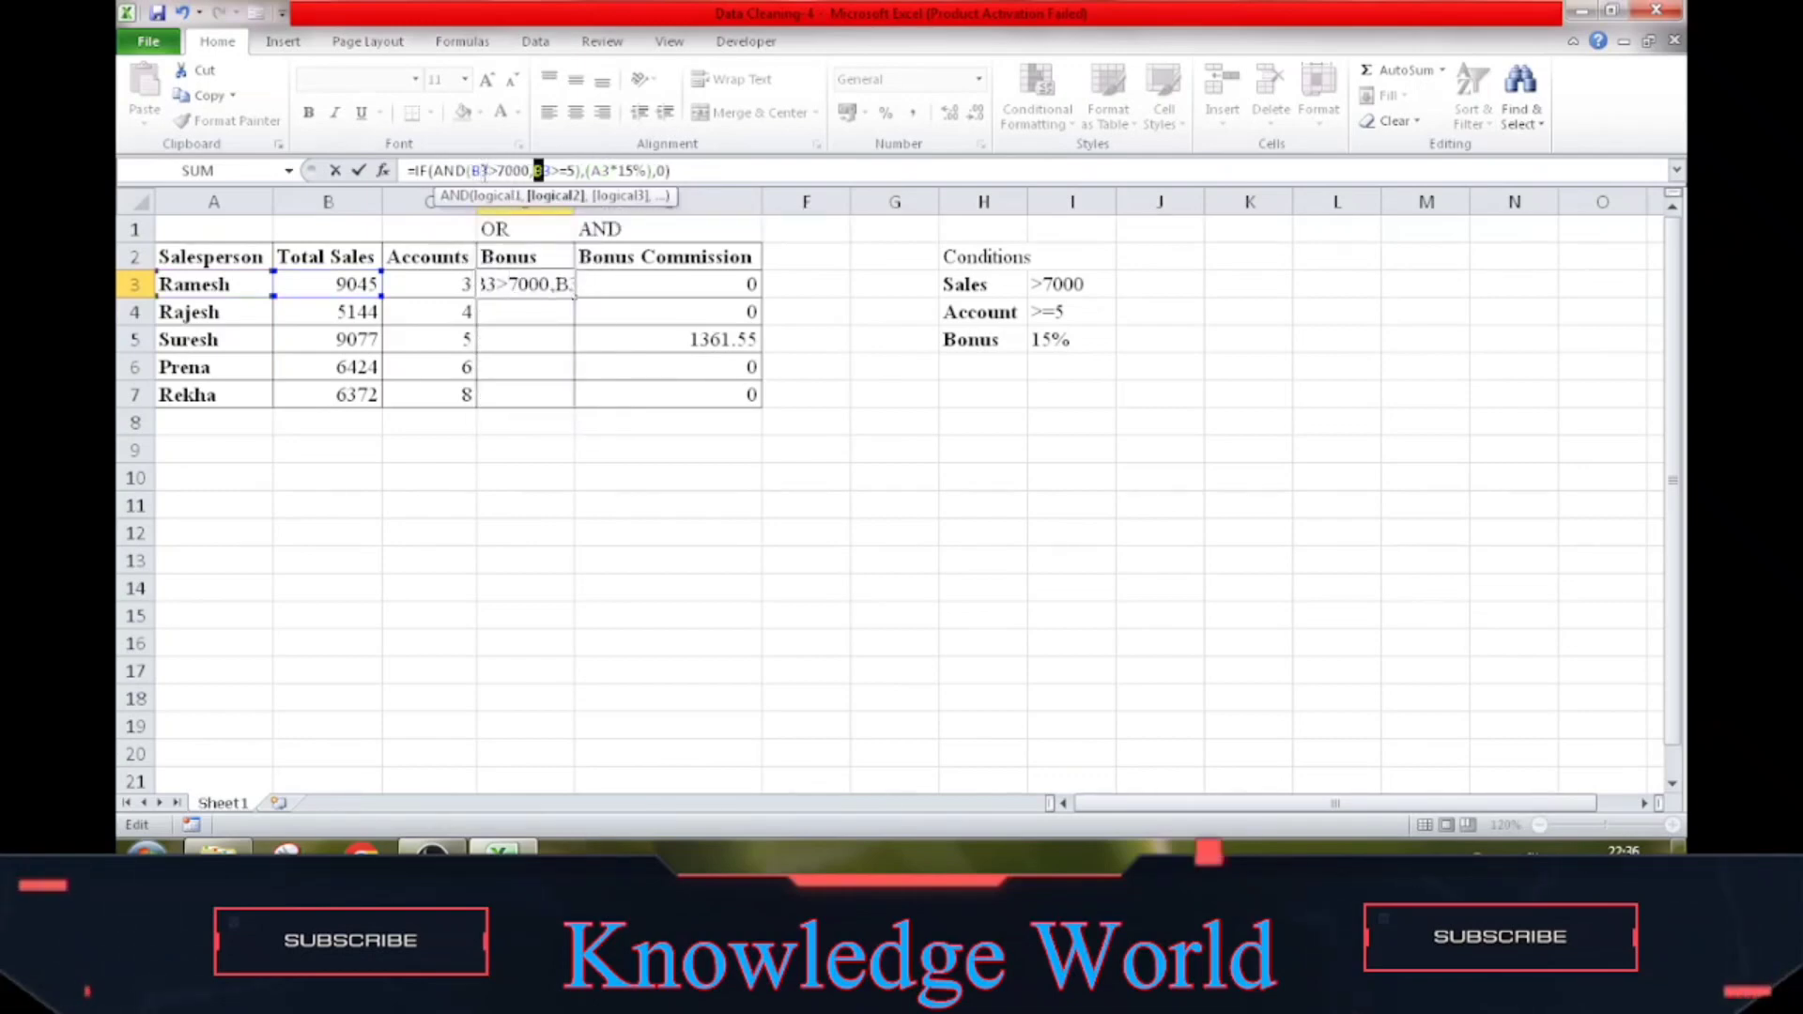
pyautogui.press('BackSpace')
pyautogui.write('C')
# Change the bonus calculation in D3 to B3*15%, completing the formula =IF(AND(B3>7000,C3>=5),(B3*15%),0)
pyautogui.press('Right')
pyautogui.press('Right')
pyautogui.press('Right')
pyautogui.press('Right')
pyautogui.press('Right')
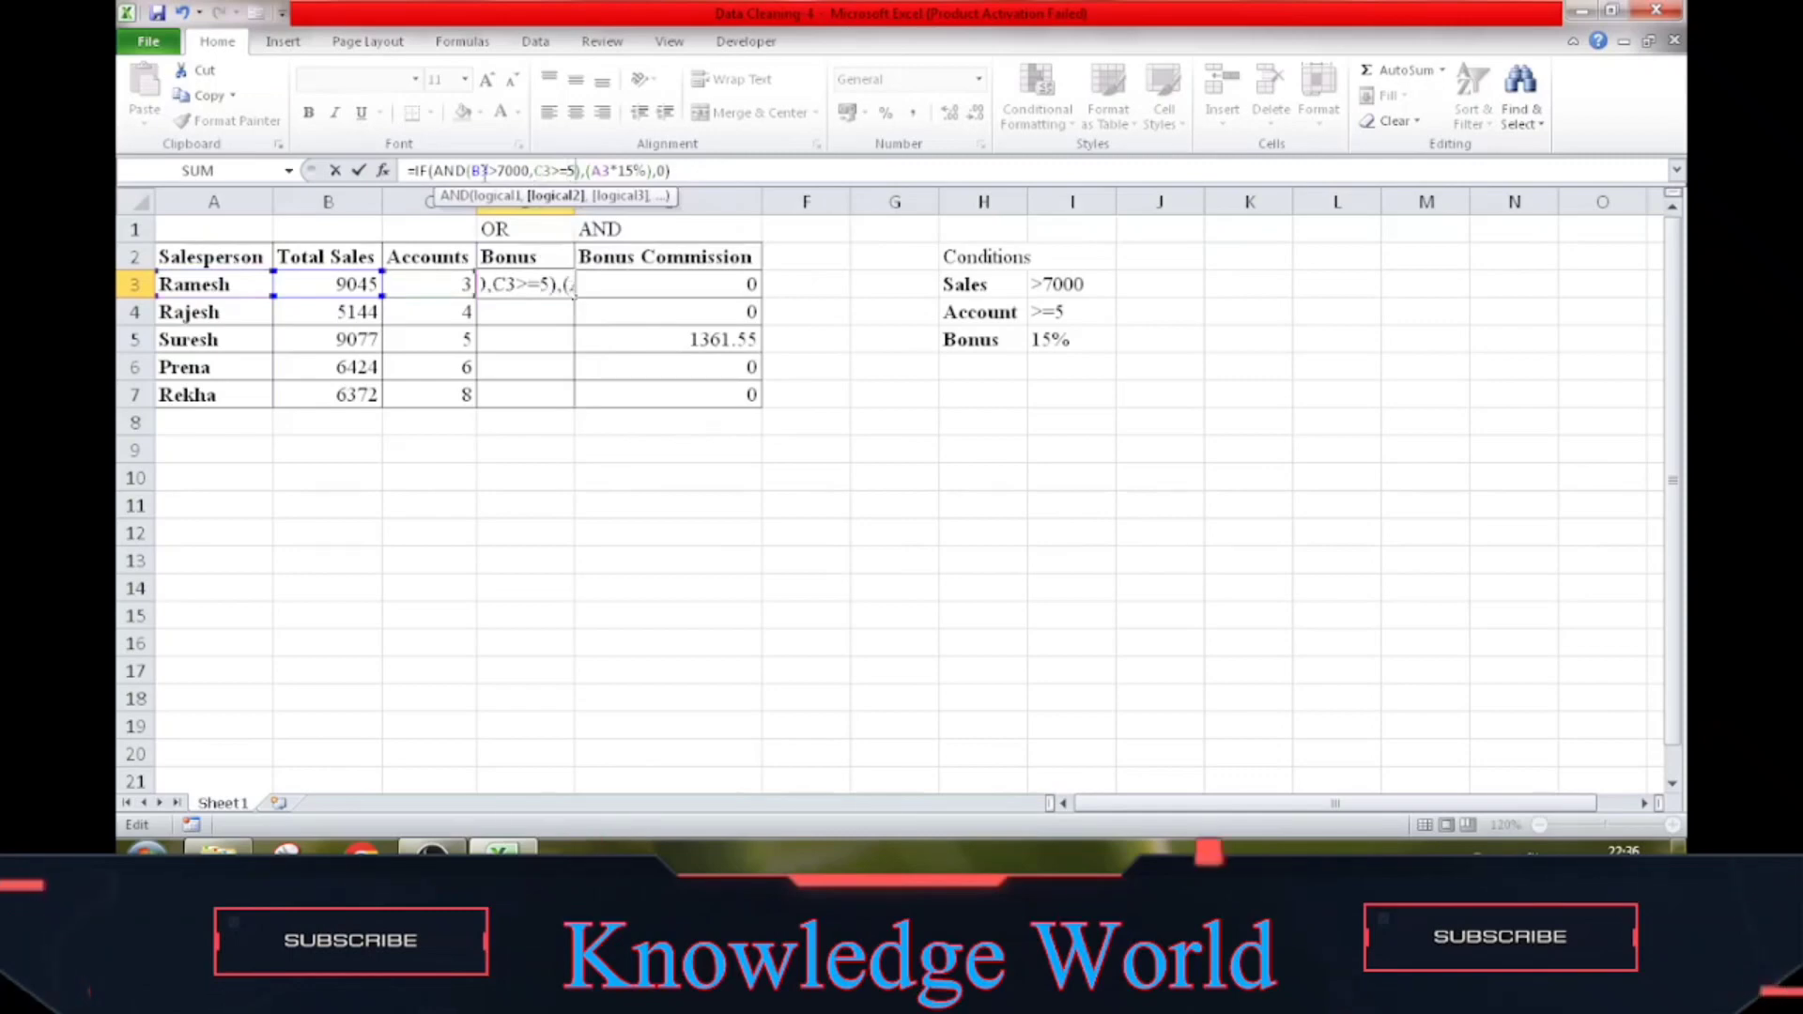
pyautogui.press('Right')
pyautogui.press('Right')
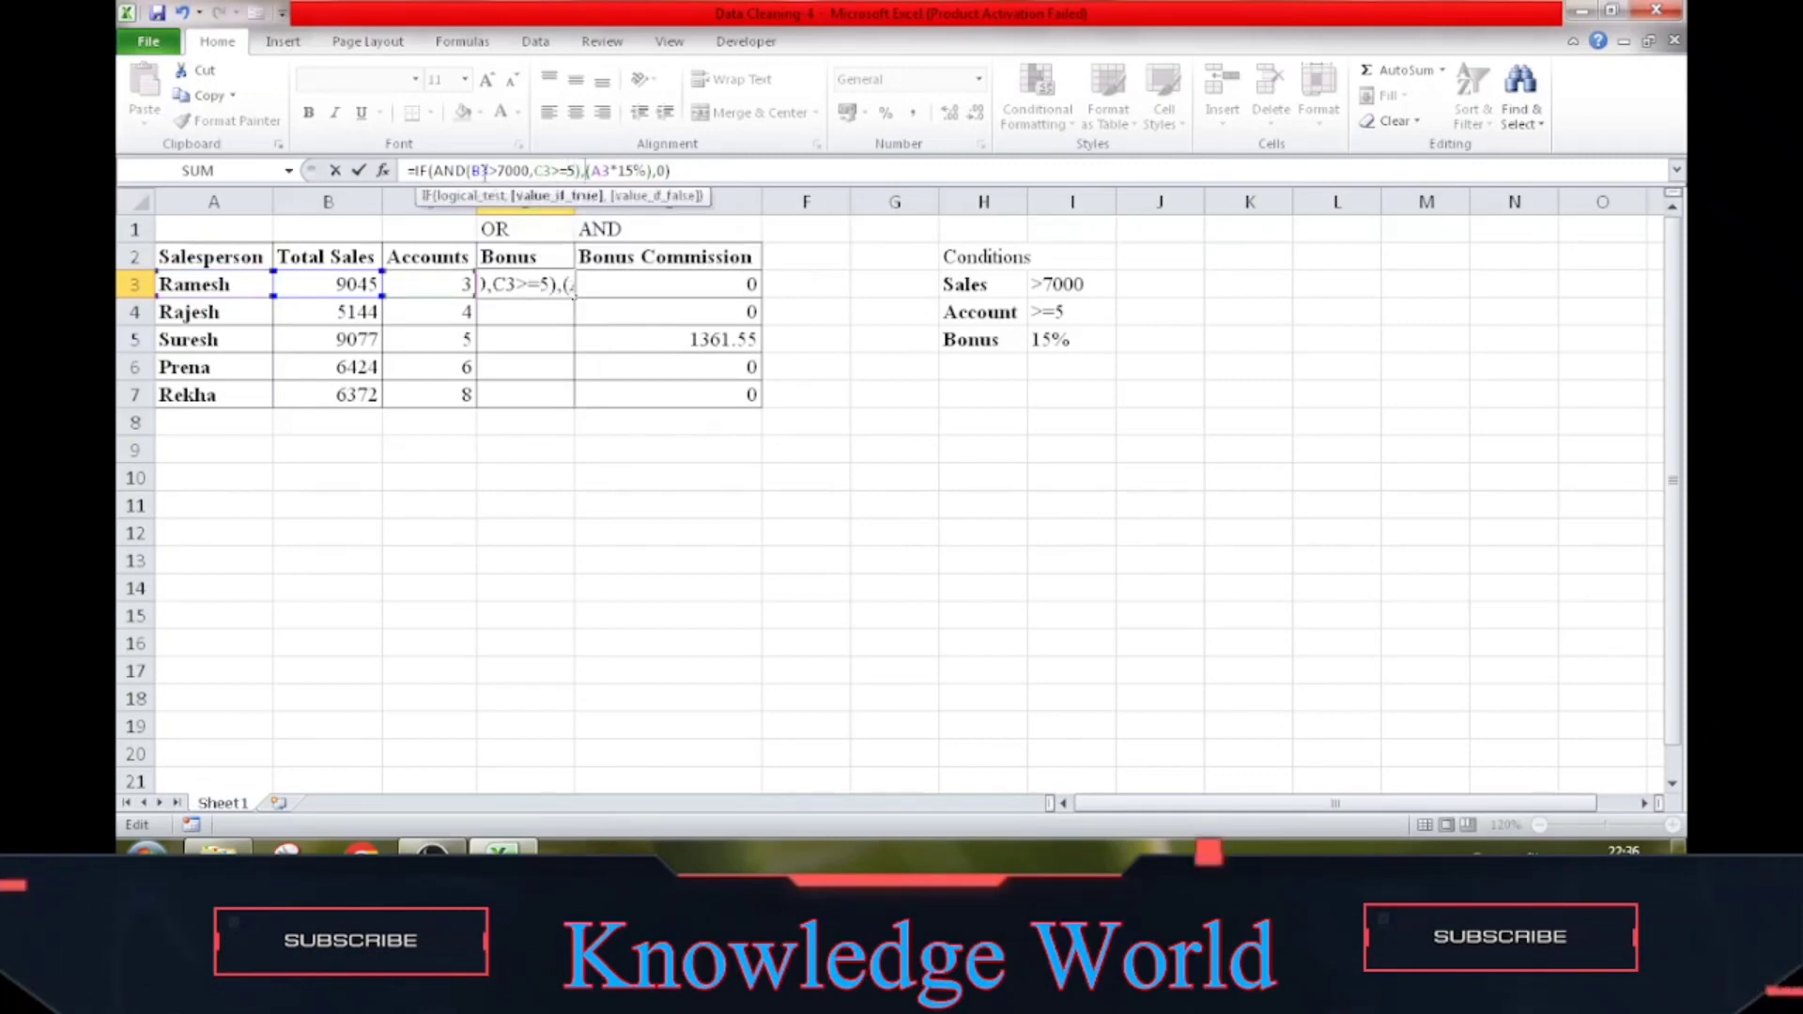
pyautogui.press('Left')
pyautogui.press('Left')
pyautogui.press('Left')
pyautogui.press('Left')
pyautogui.press('Left')
pyautogui.press('Left')
pyautogui.press('Left')
pyautogui.press('Left')
pyautogui.press('Left')
pyautogui.press('Left')
pyautogui.press('Left')
pyautogui.press('Left')
pyautogui.press('Left')
pyautogui.press('Left')
pyautogui.press('Left')
pyautogui.press('Left')
pyautogui.press('Left')
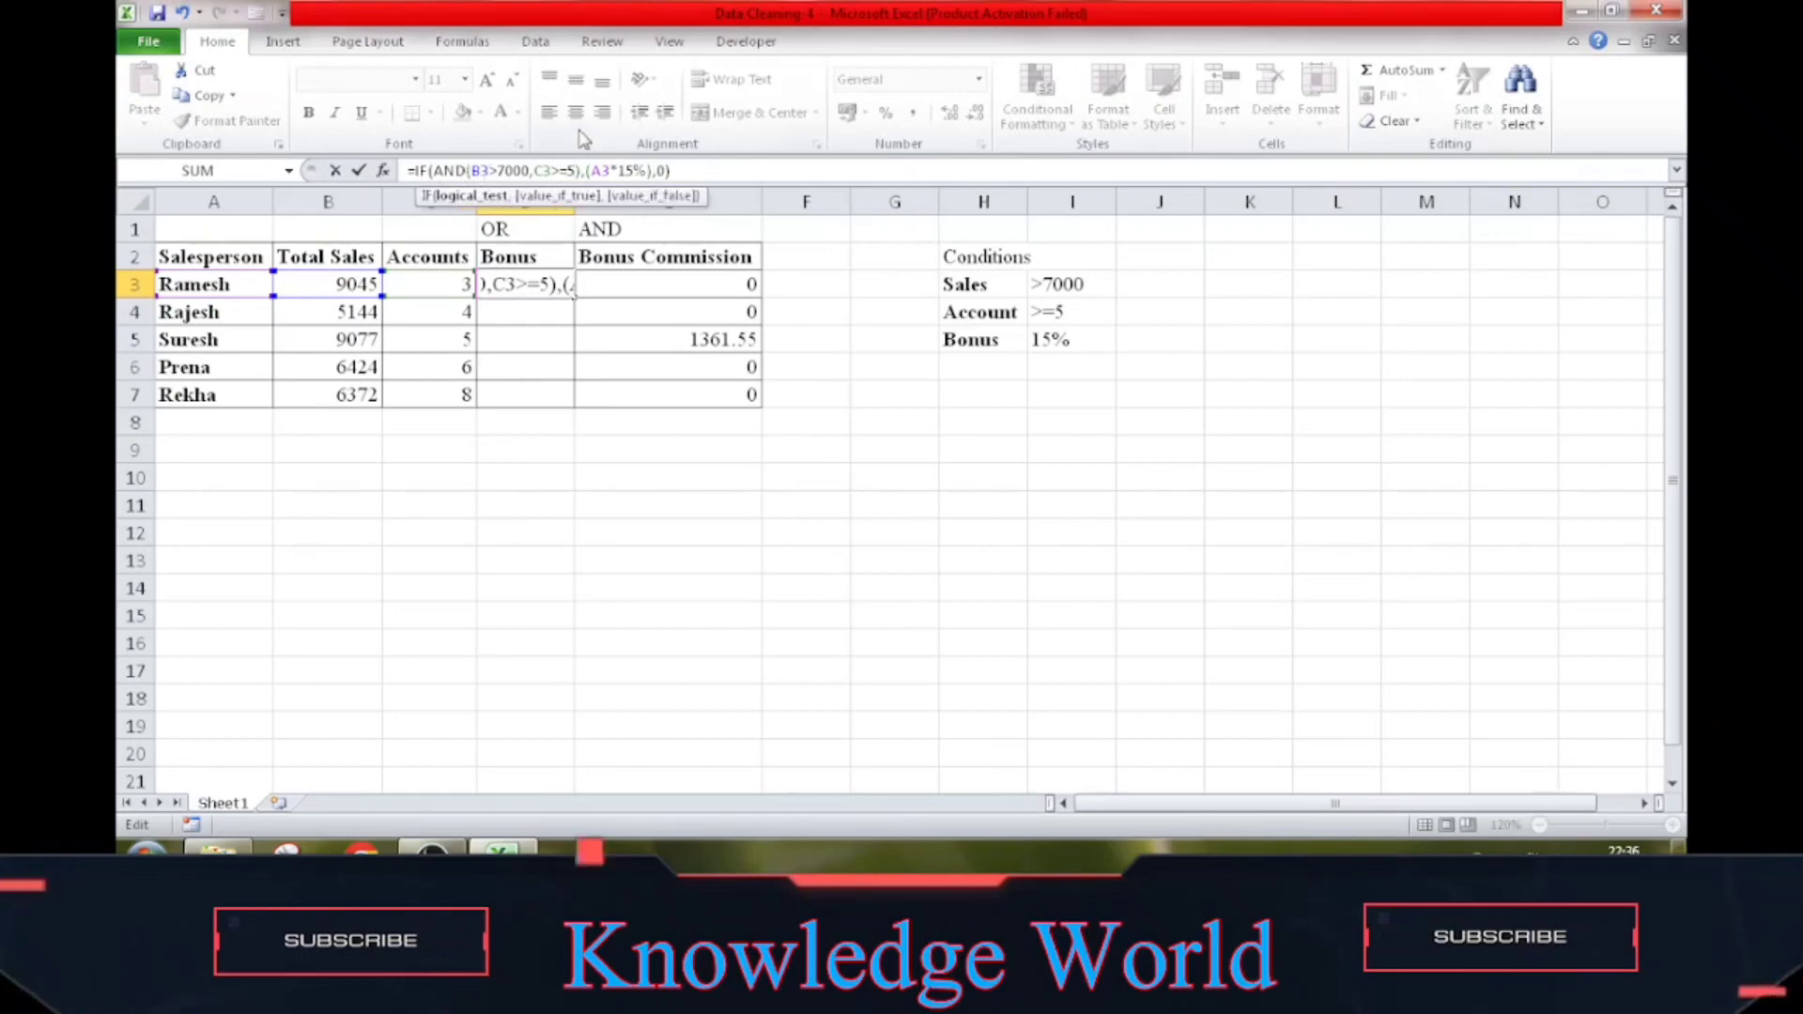
pyautogui.press('Right')
pyautogui.hotkey('shift', 'Right')
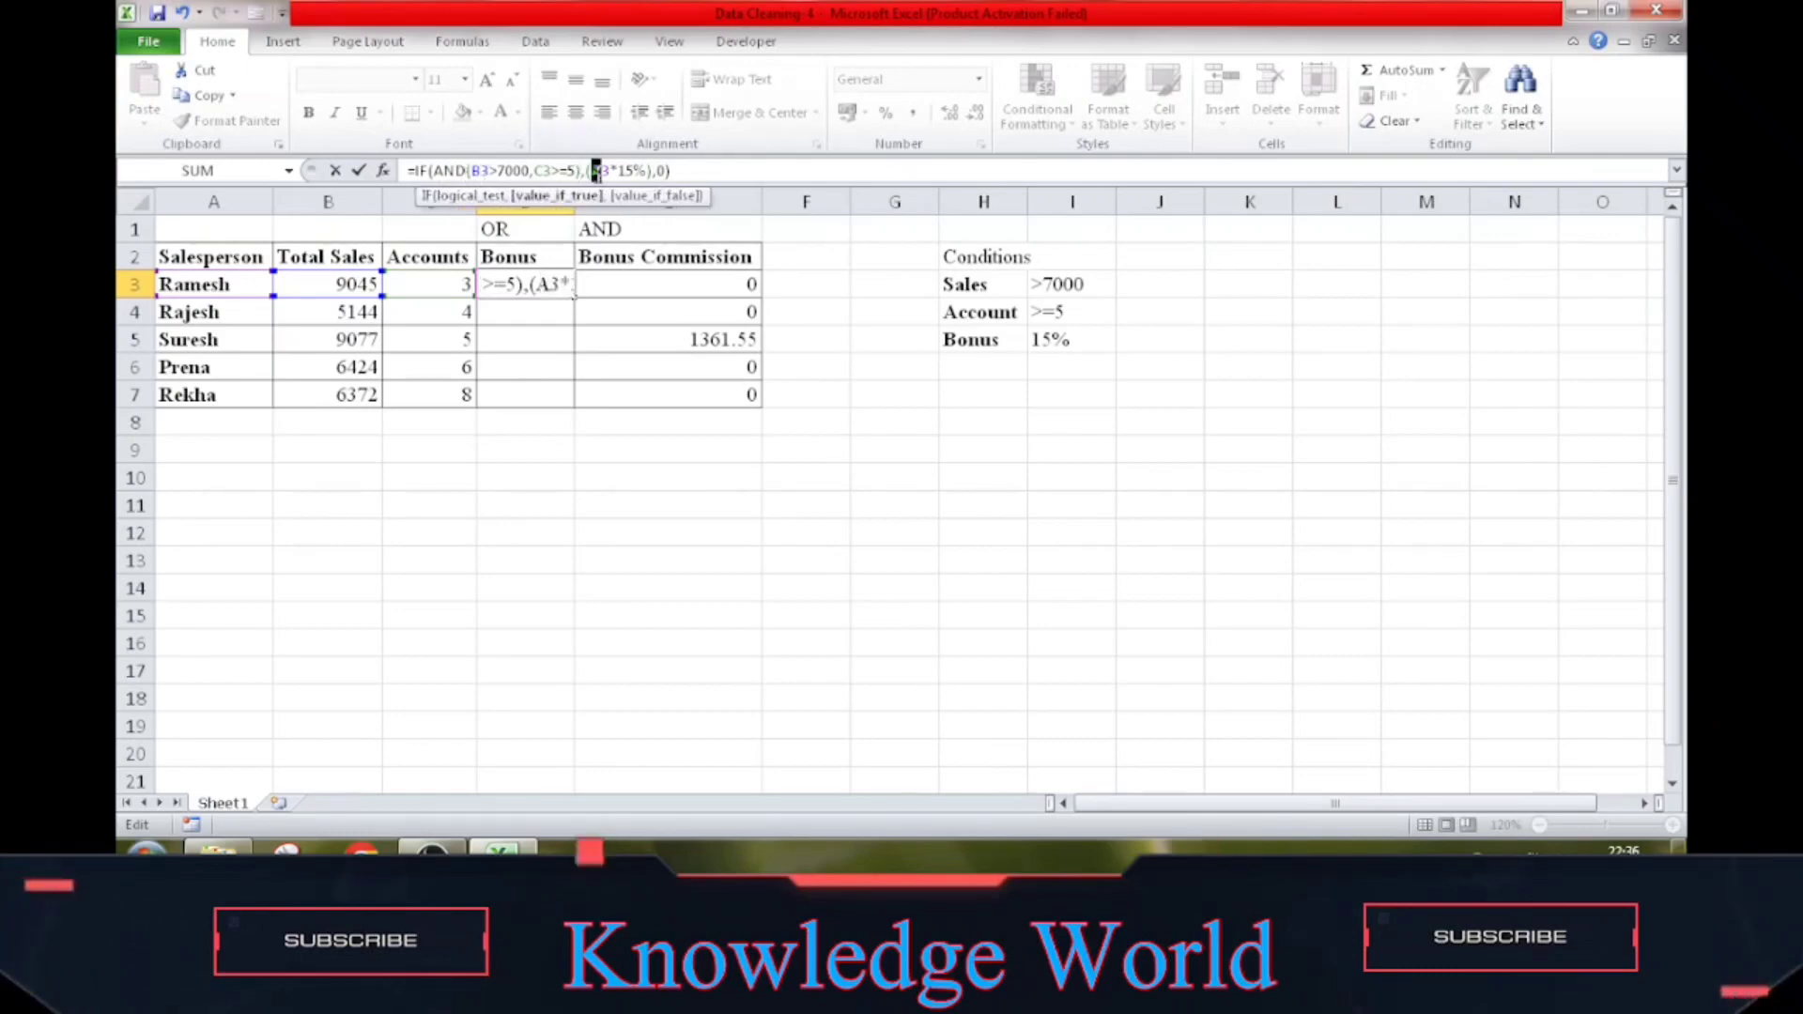
pyautogui.write('B')
pyautogui.press('Right')
pyautogui.press('Right')
pyautogui.press('Right')
pyautogui.press('Right')
pyautogui.press('Right')
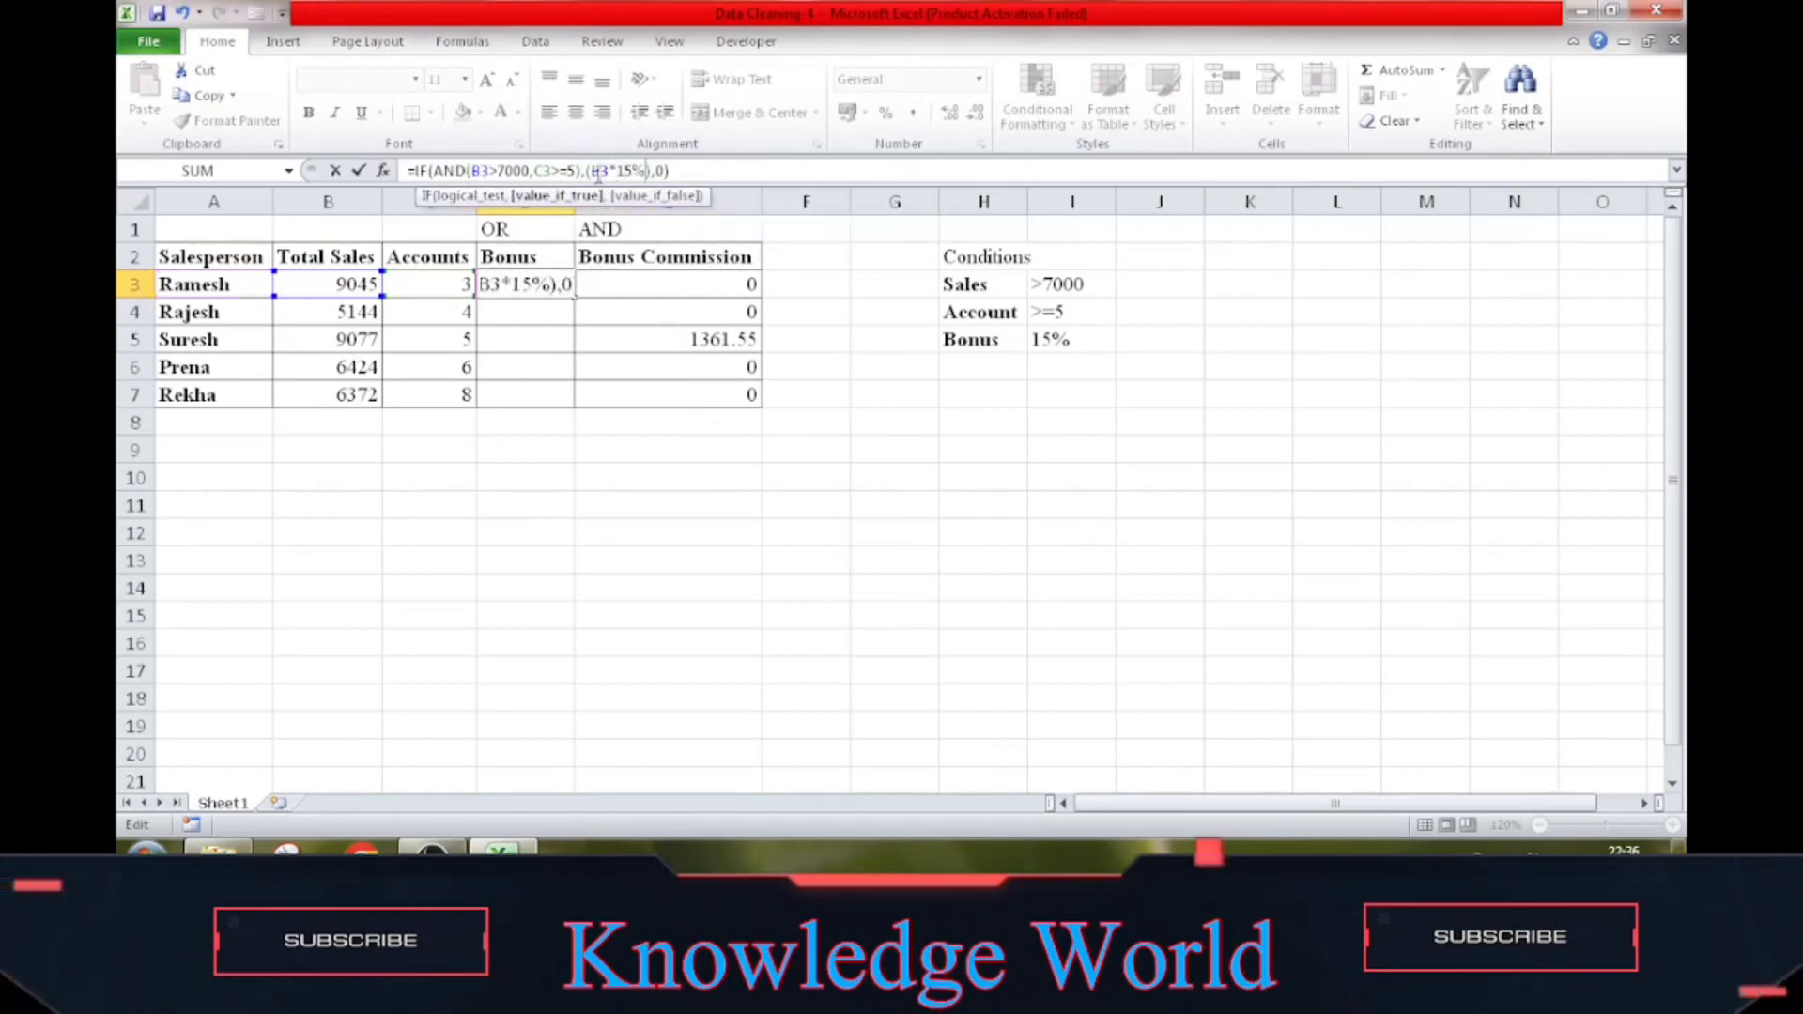
pyautogui.press('Right')
pyautogui.press('Right')
pyautogui.press('Right')
pyautogui.press('Right')
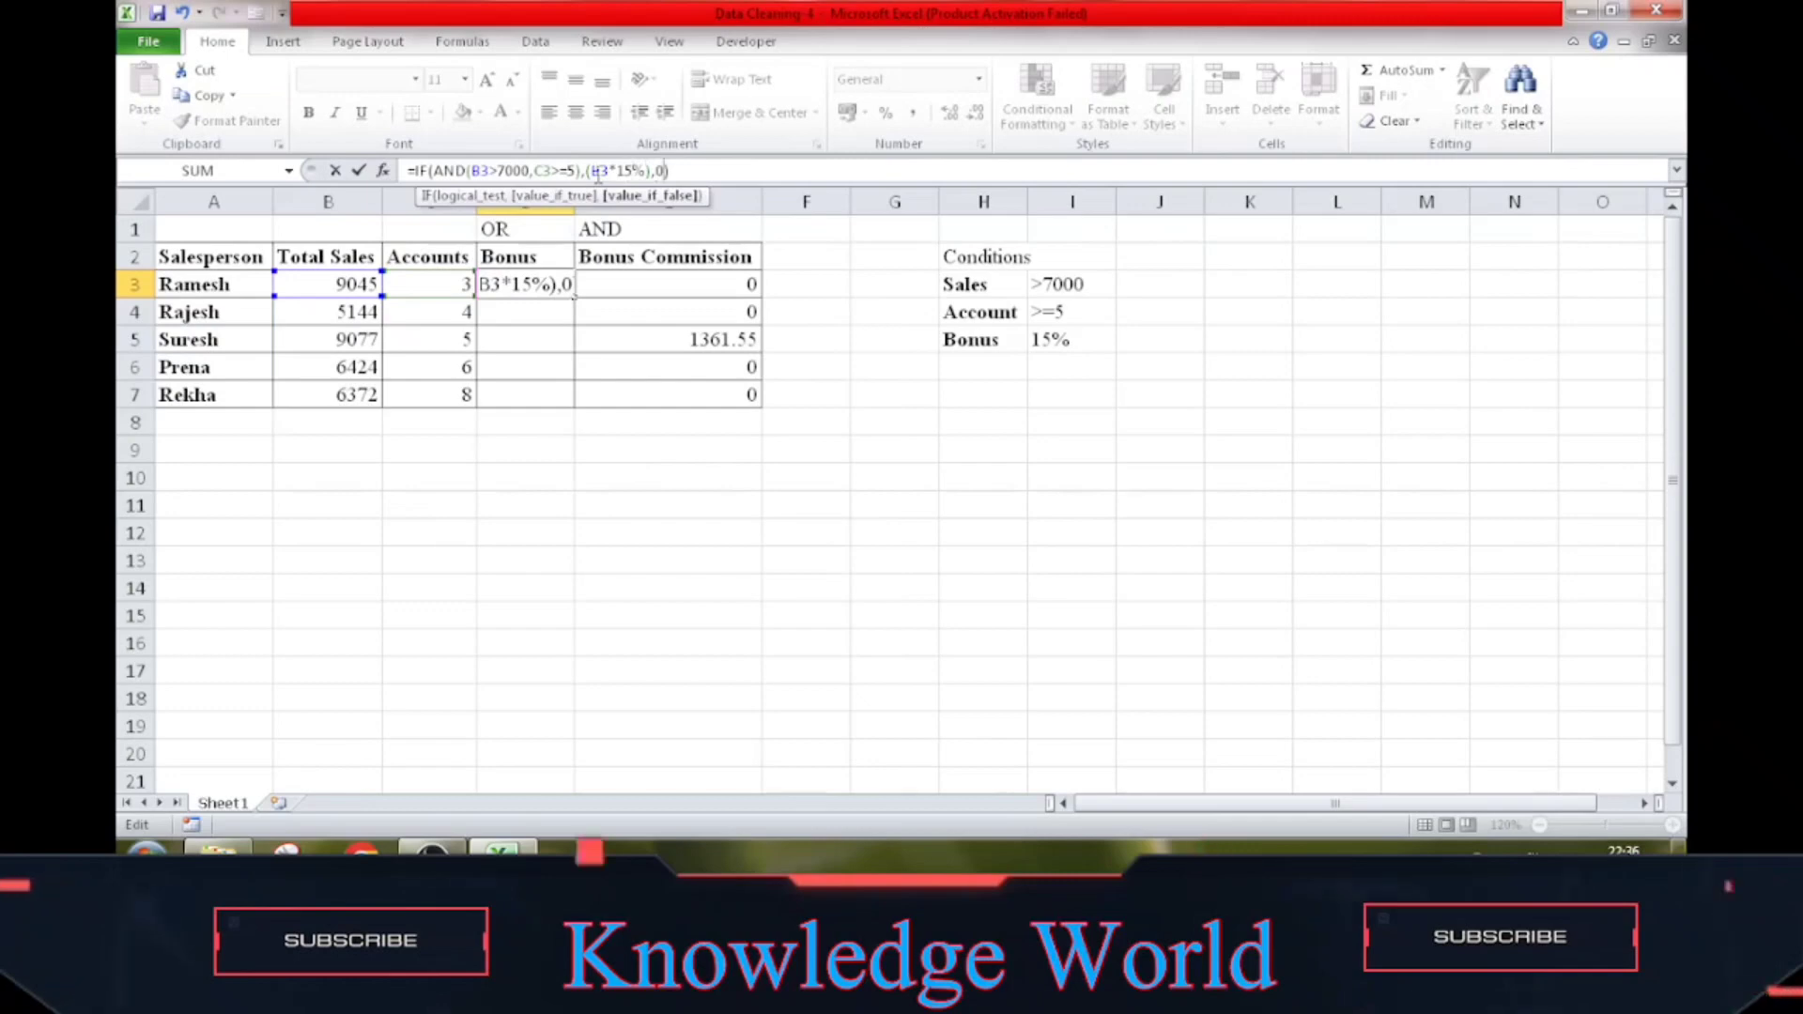
pyautogui.press('Return')
pyautogui.press('Up')
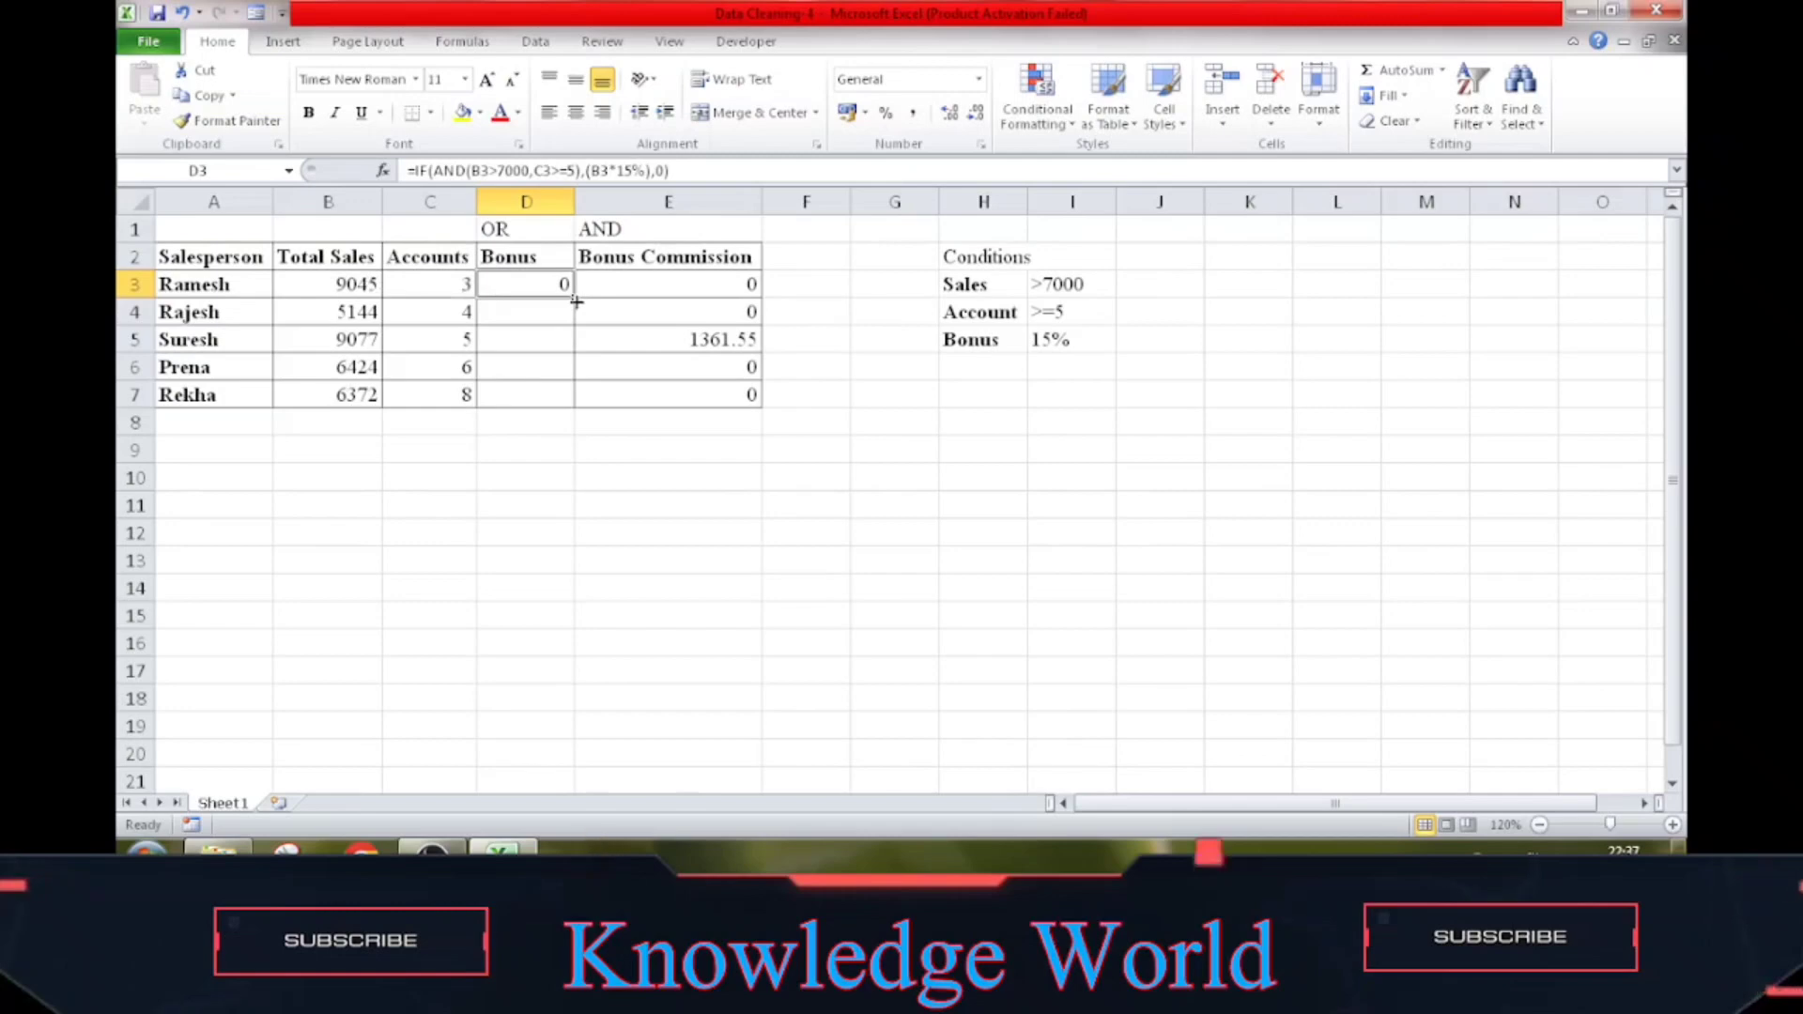
# Copy the AND-based Bonus formula from D3 down through D7 and check D5
pyautogui.moveTo(574, 300); pyautogui.dragTo(577, 406)
pyautogui.click(545, 343)
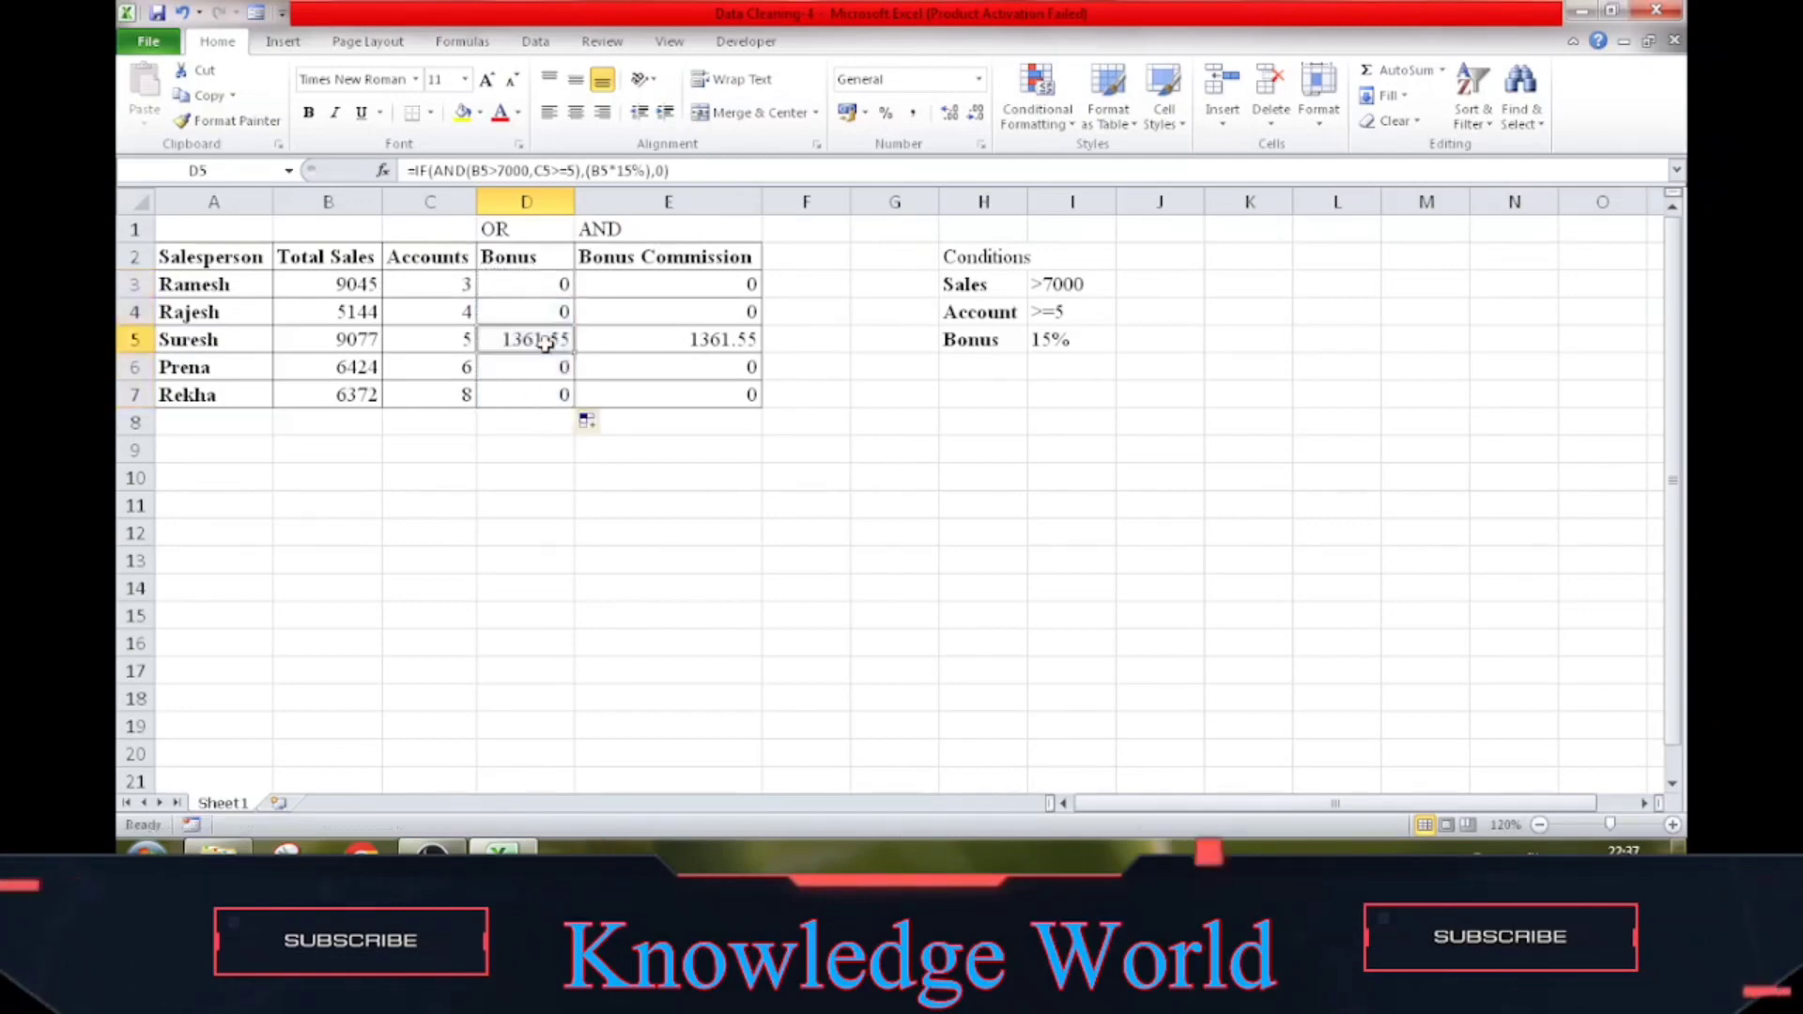
# Replace AND with OR in D3's formula, giving =IF(OR(B3>7000,C3>=5),(B3*15%),0)
pyautogui.press('Up')
pyautogui.press('Up')
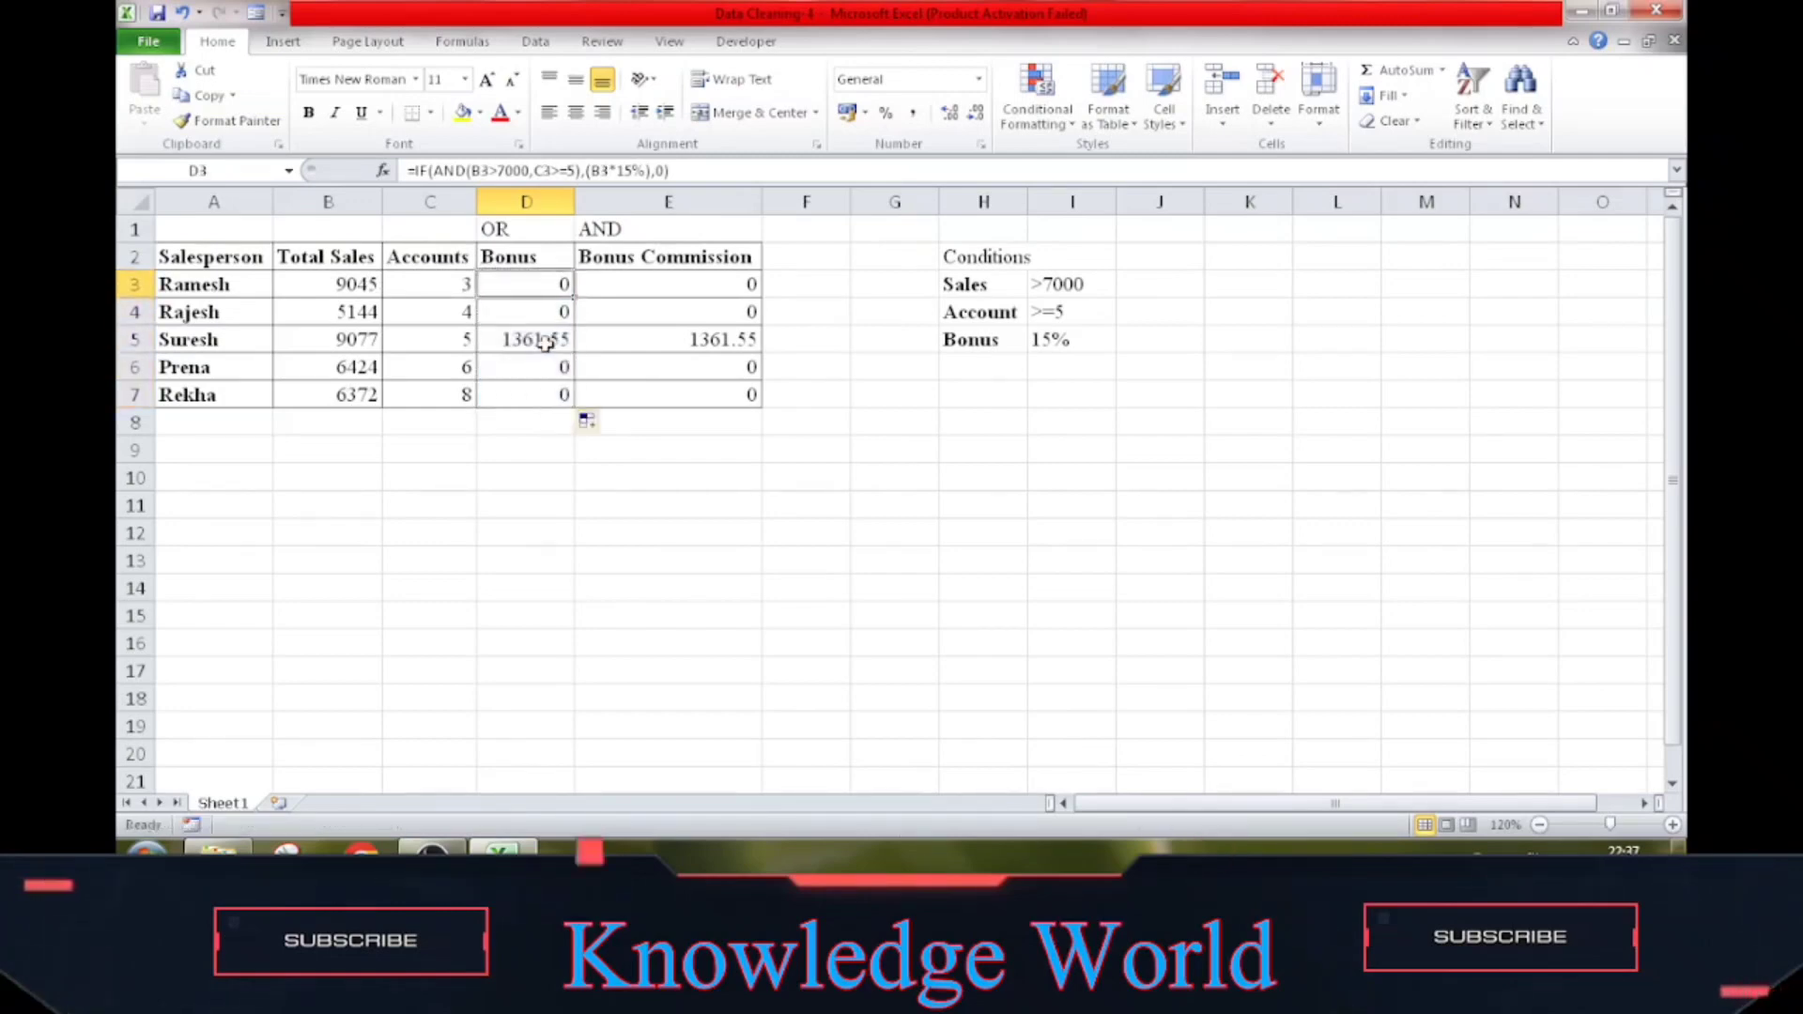
pyautogui.click(468, 170)
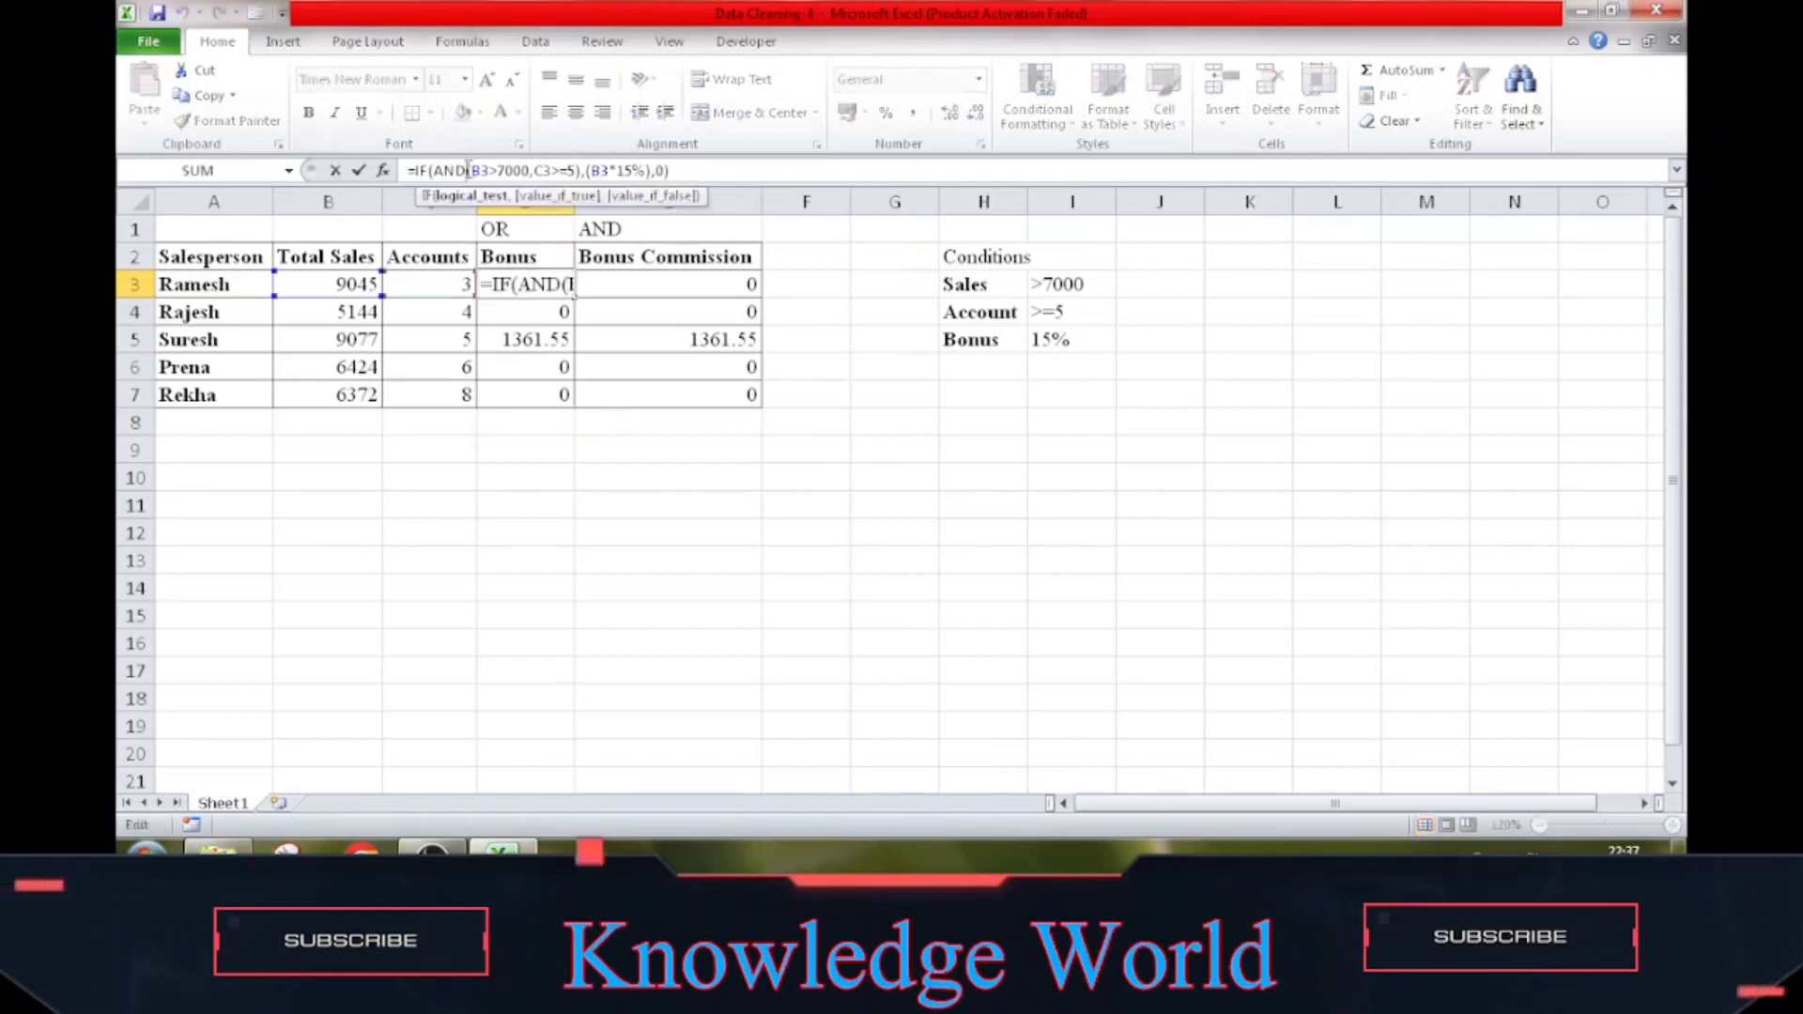
pyautogui.press('BackSpace')
pyautogui.press('BackSpace')
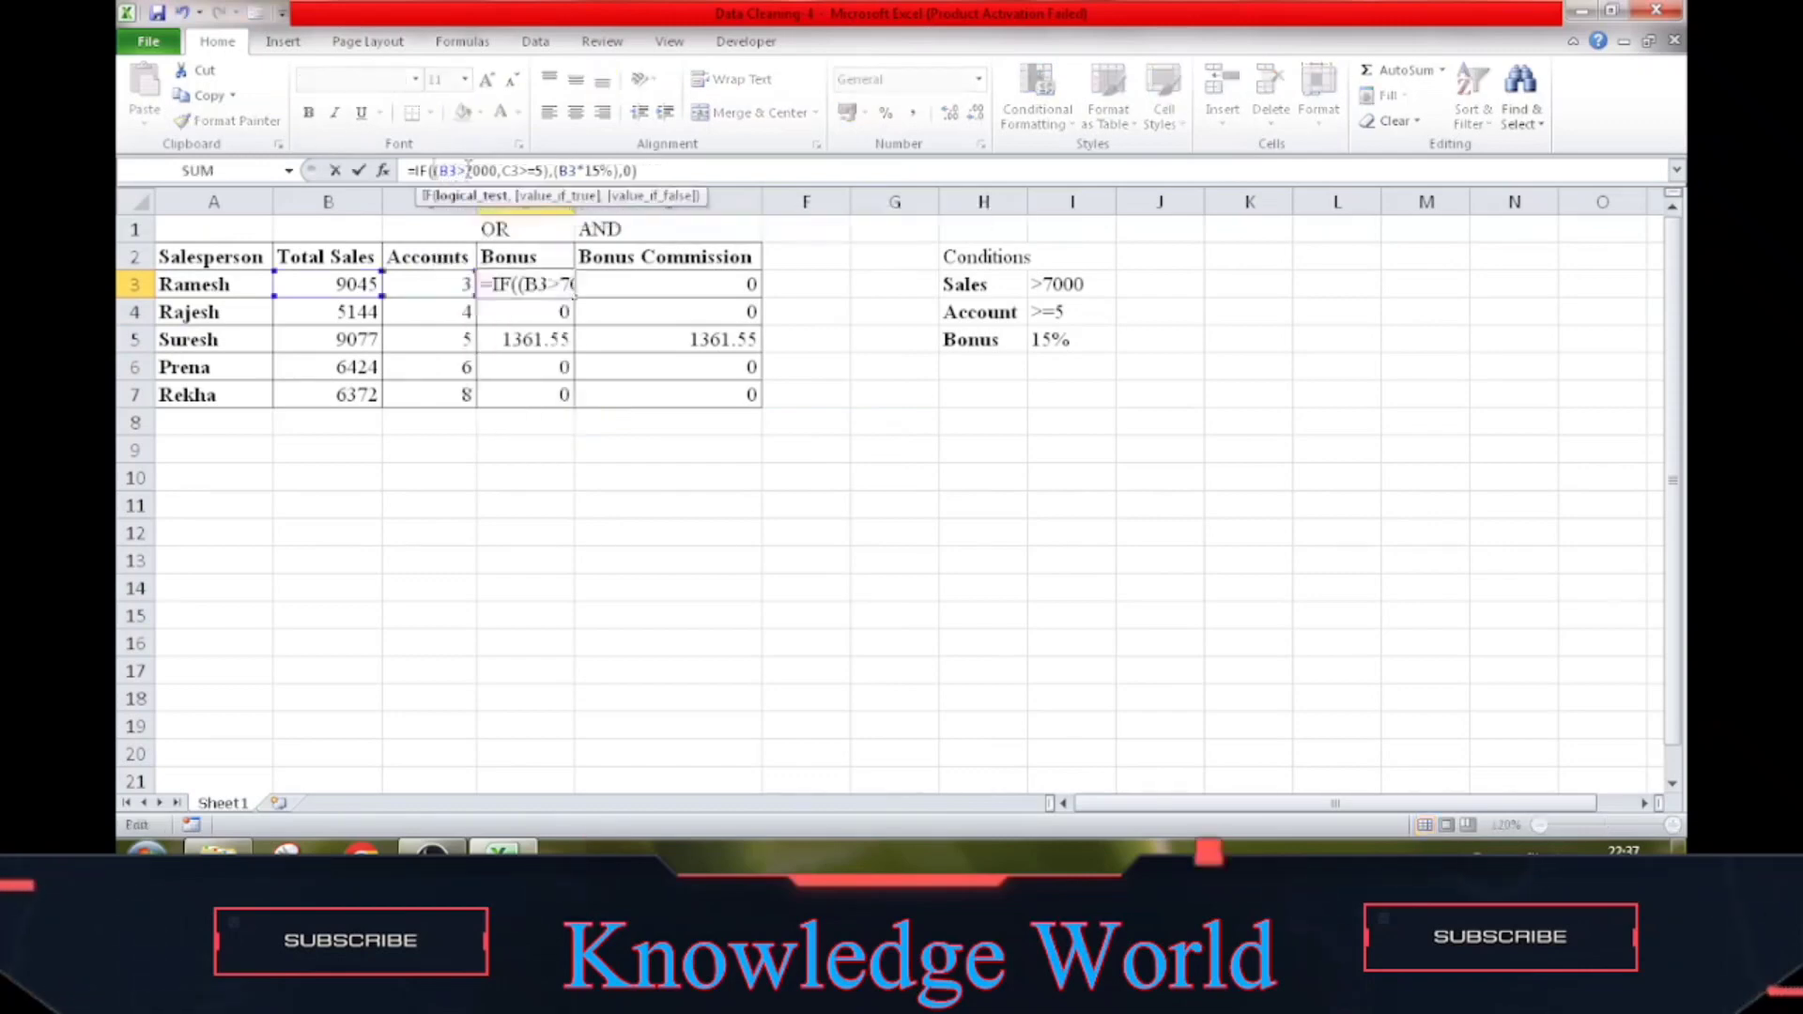
pyautogui.write('OR')
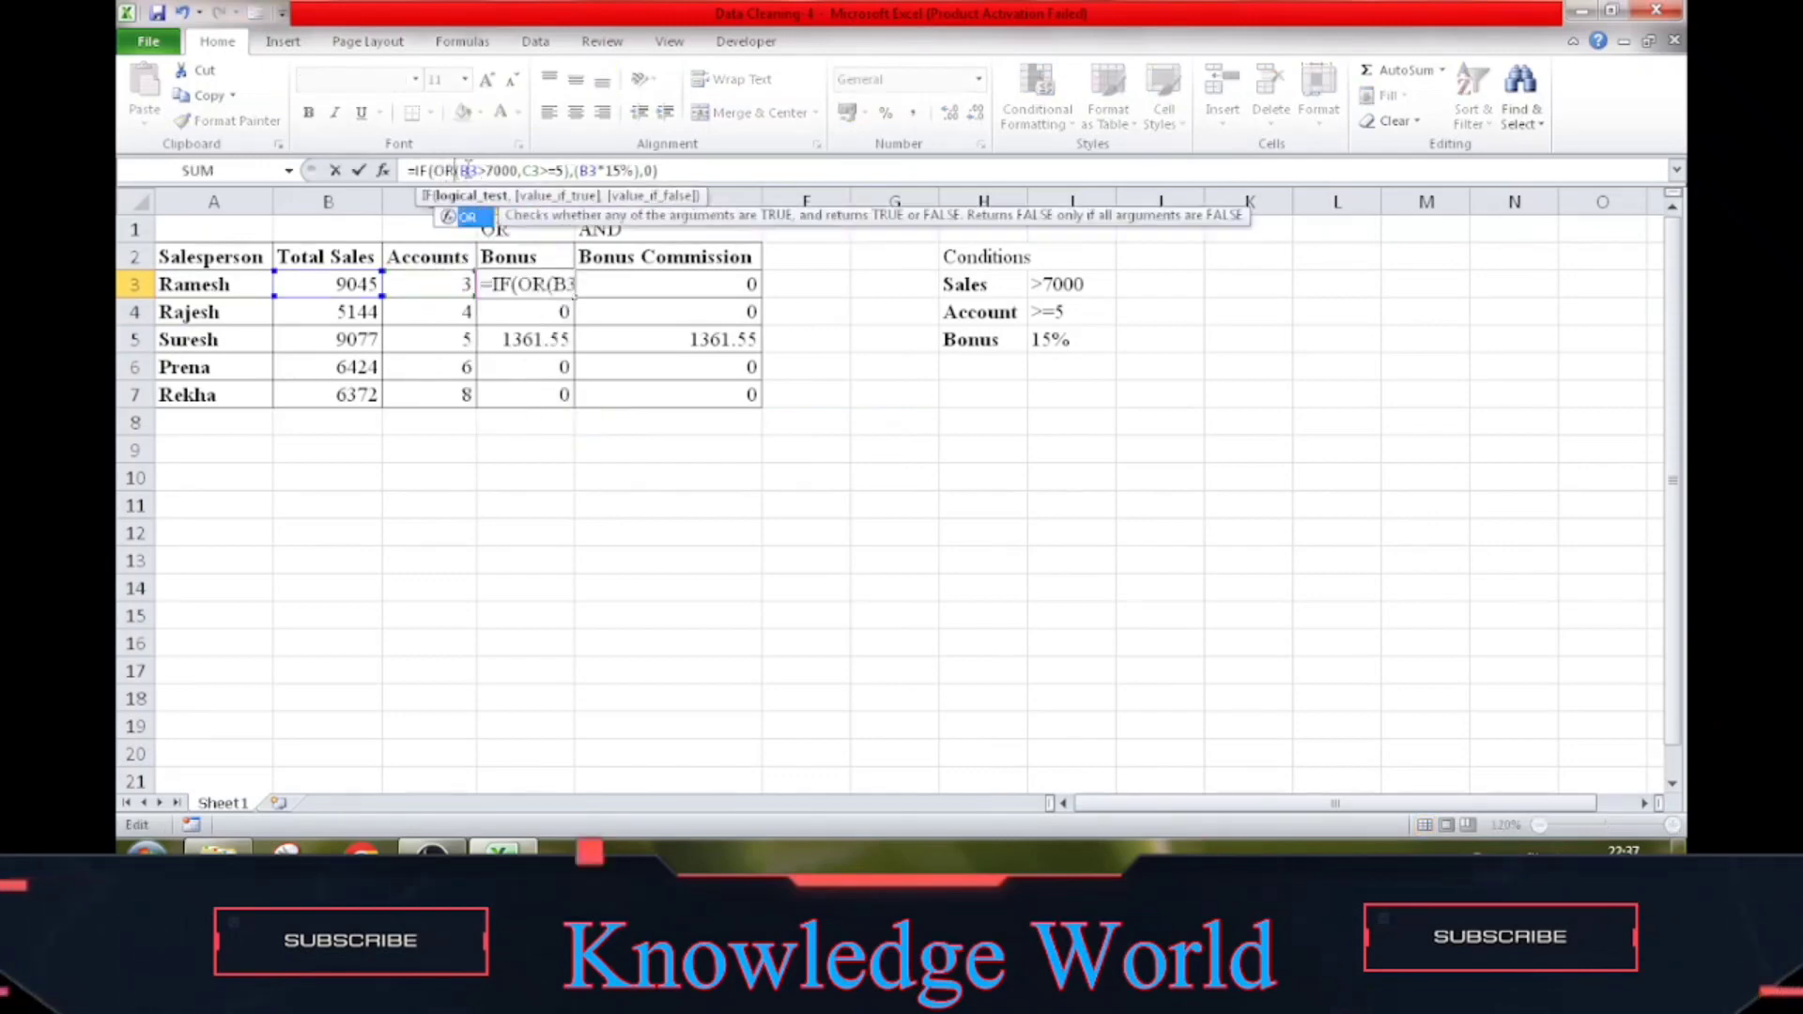
pyautogui.click(681, 172)
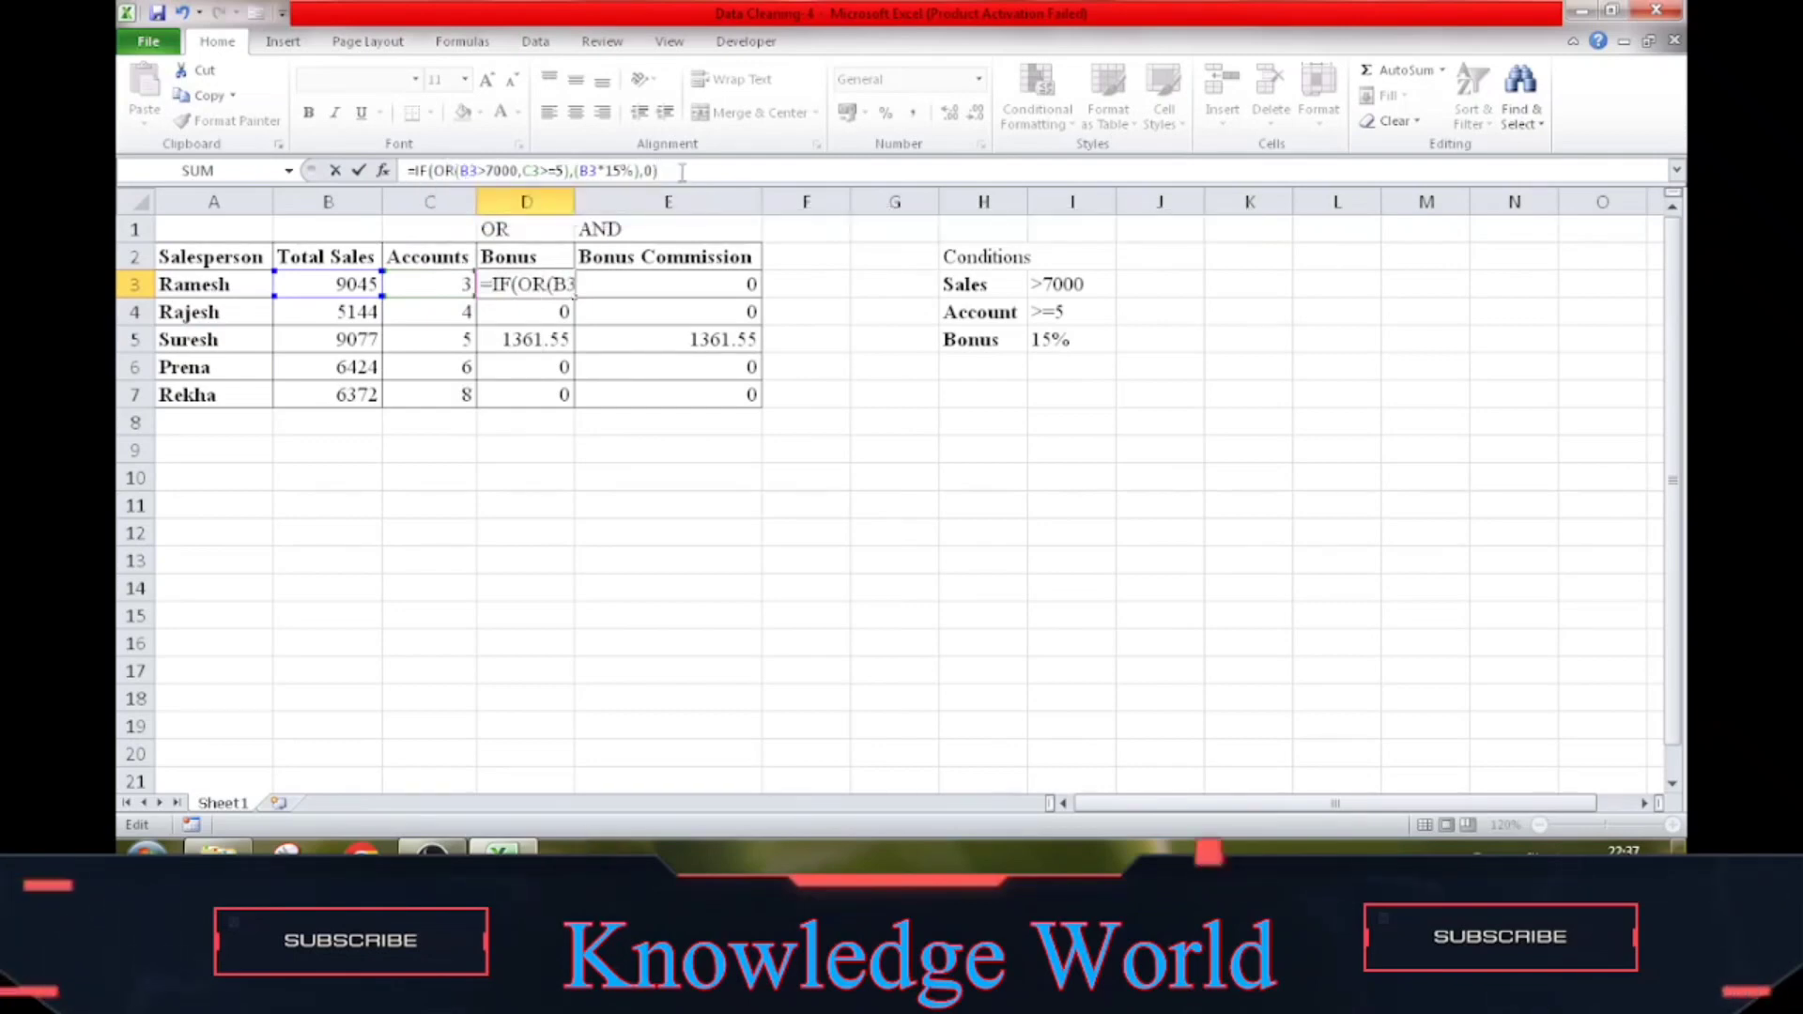
pyautogui.press('Return')
pyautogui.press('Up')
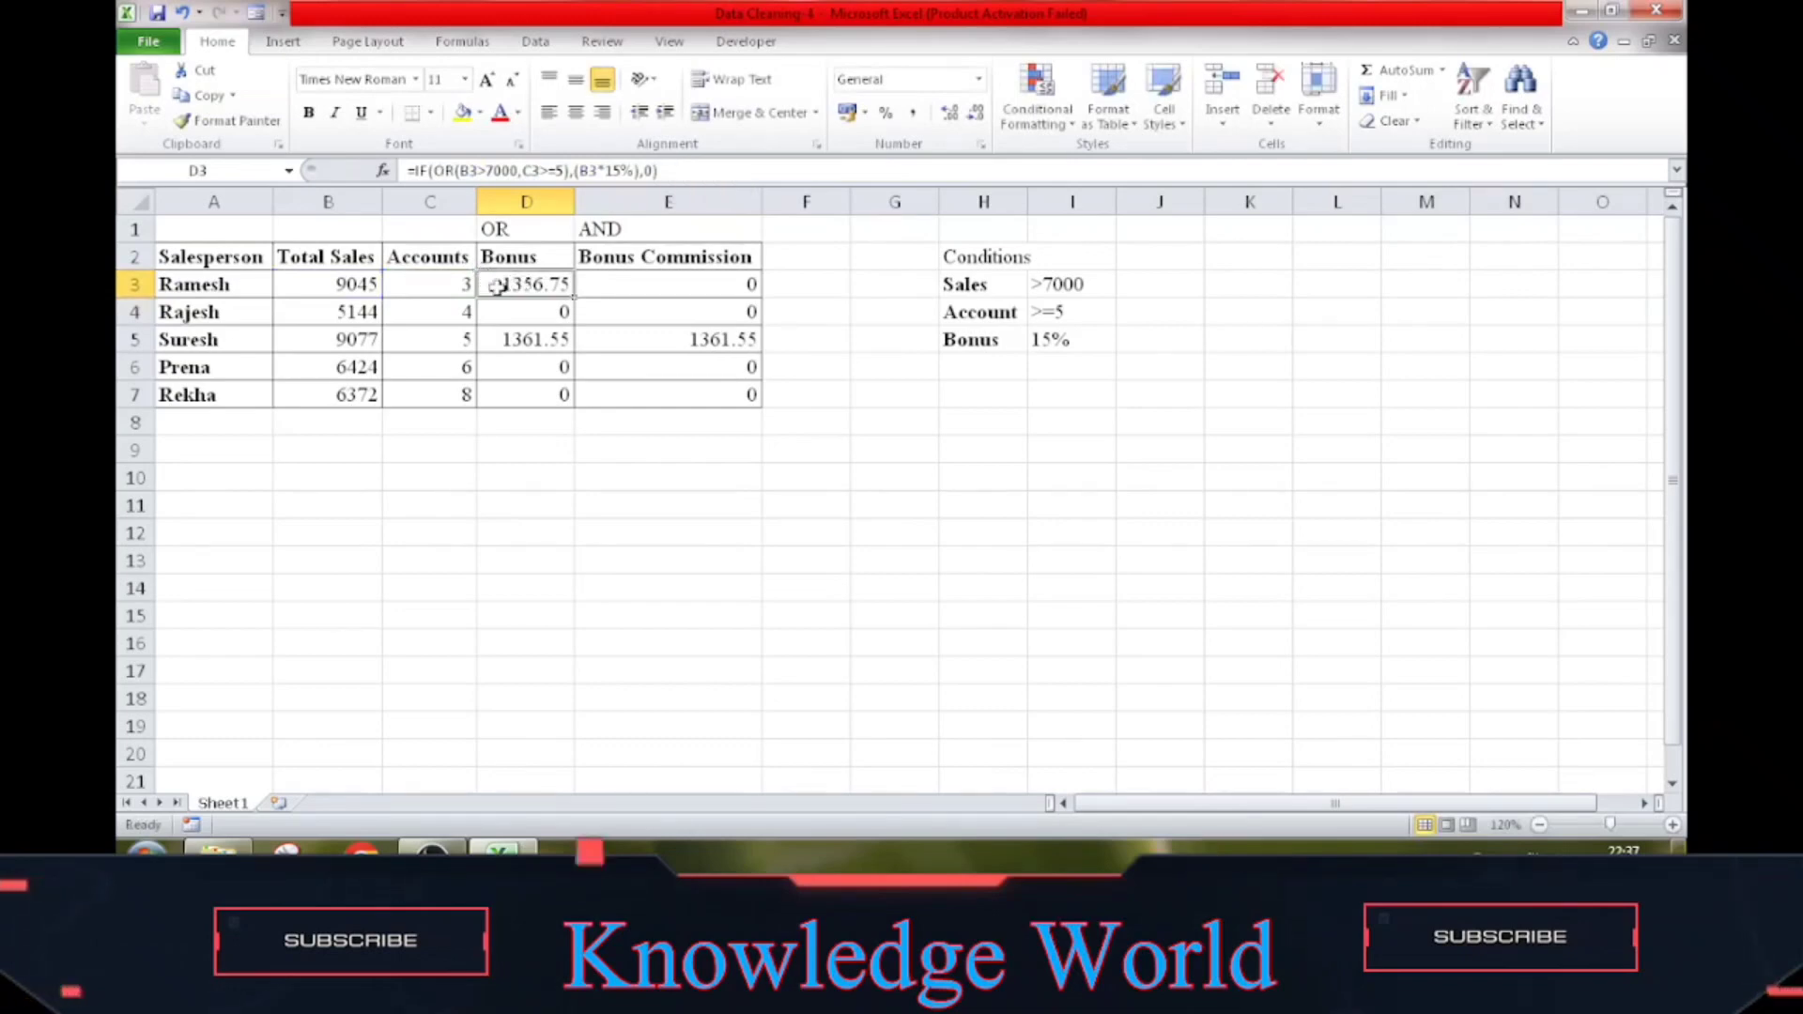
# Copy the OR-based Bonus formula from D3 down through D7
pyautogui.moveTo(580, 296); pyautogui.dragTo(577, 298)
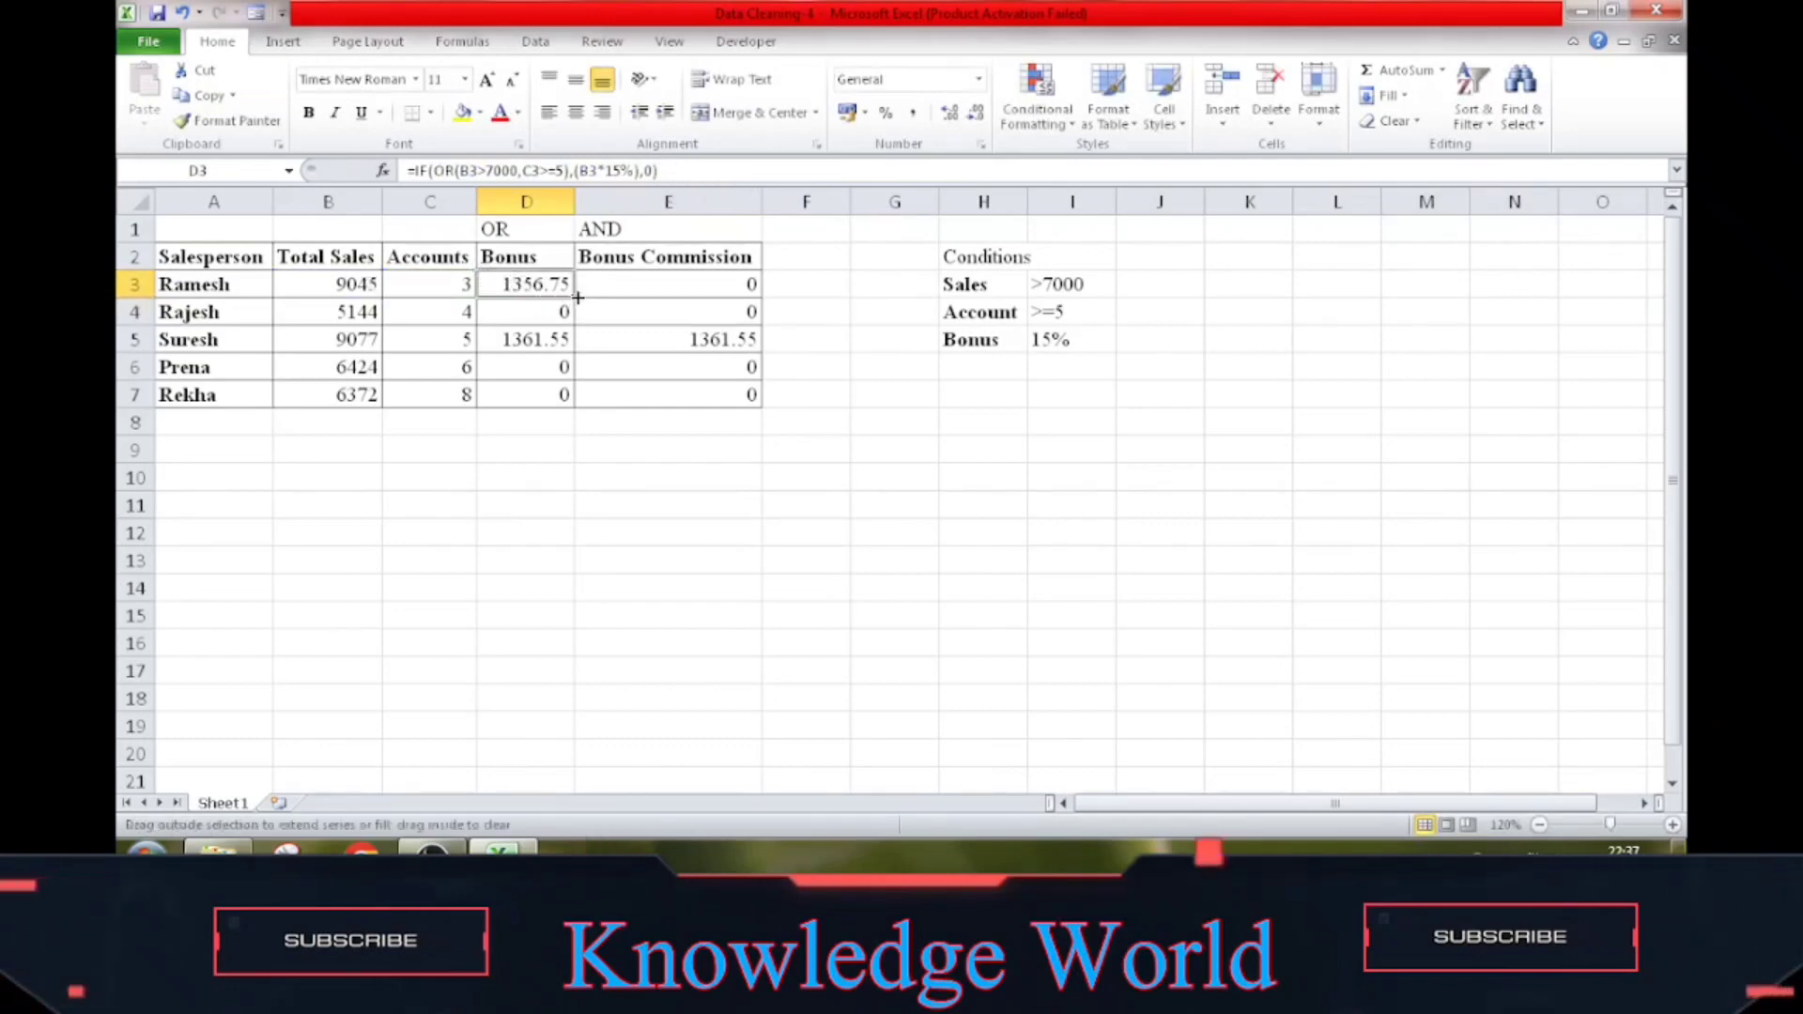
pyautogui.moveTo(574, 363); pyautogui.dragTo(574, 405)
pyautogui.press('Down')
pyautogui.press('Down')
pyautogui.press('Down')
pyautogui.press('Down')
pyautogui.press('Down')
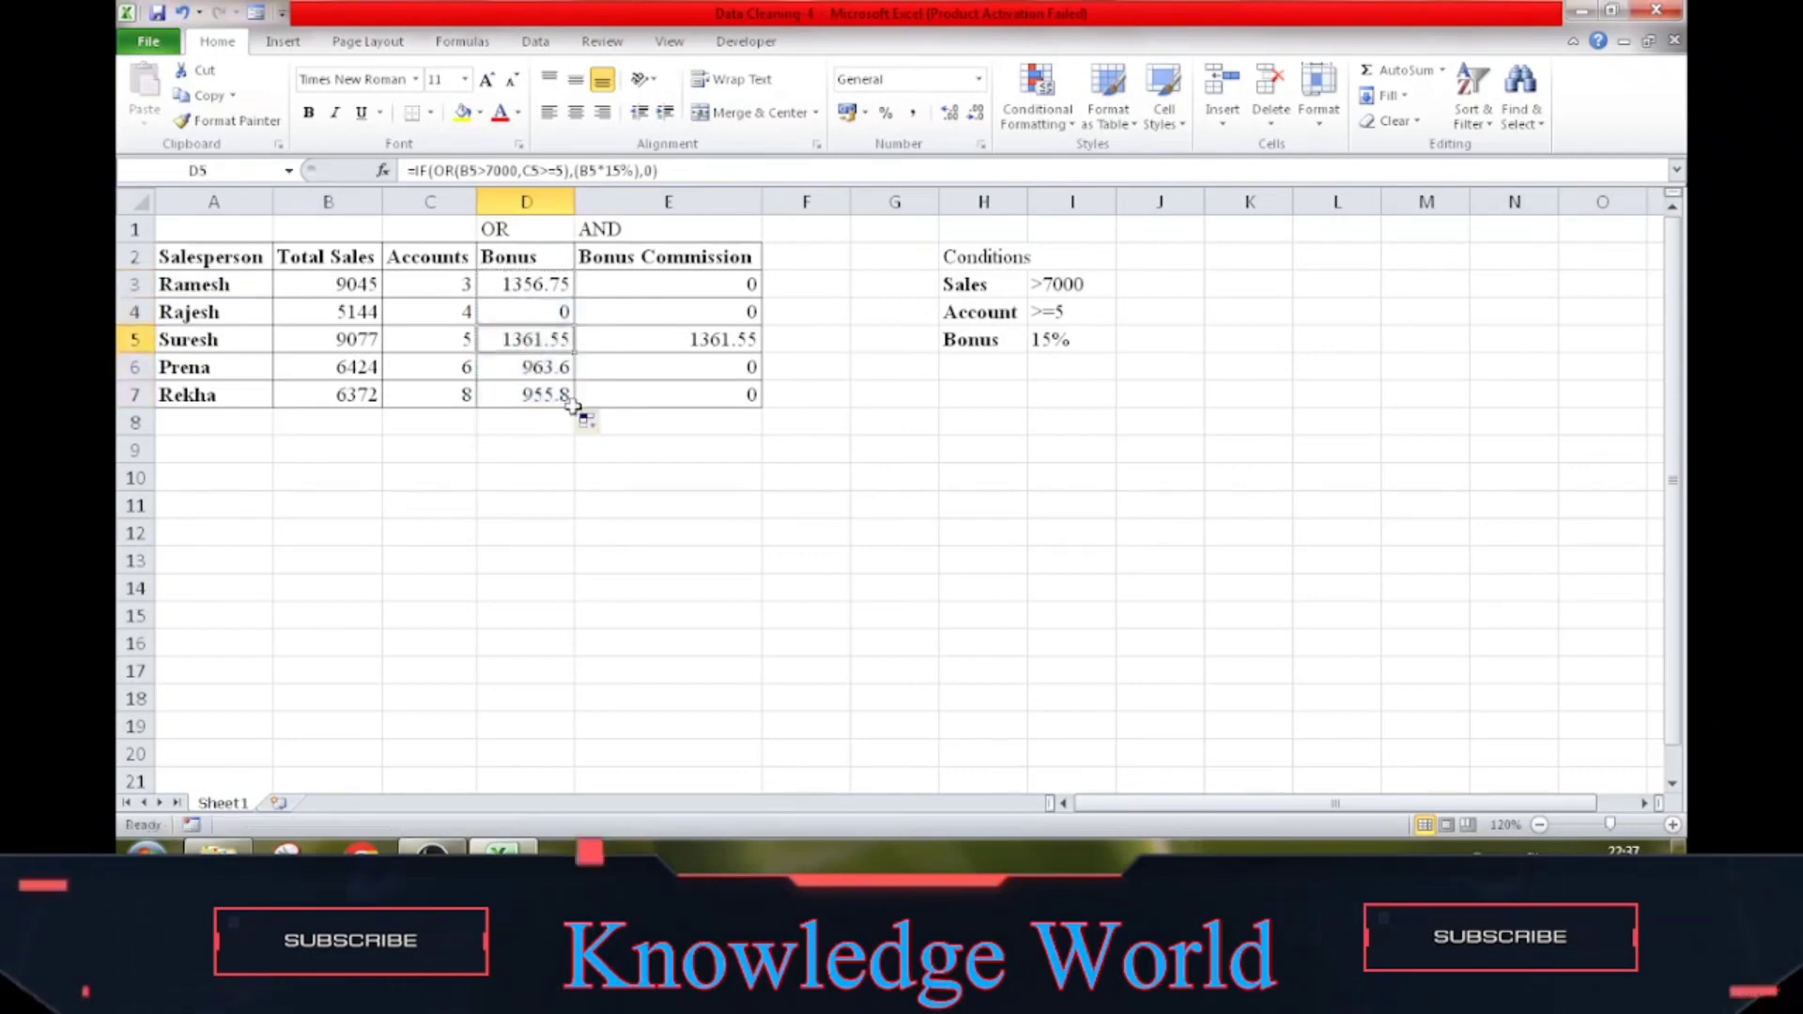
# Examine row 3's Total Sales and Accounts values against its OR-based Bonus and AND-based Bonus Commission
pyautogui.press('Up')
pyautogui.press('Up')
pyautogui.press('Up')
pyautogui.press('Up')
pyautogui.press('Up')
pyautogui.press('Up')
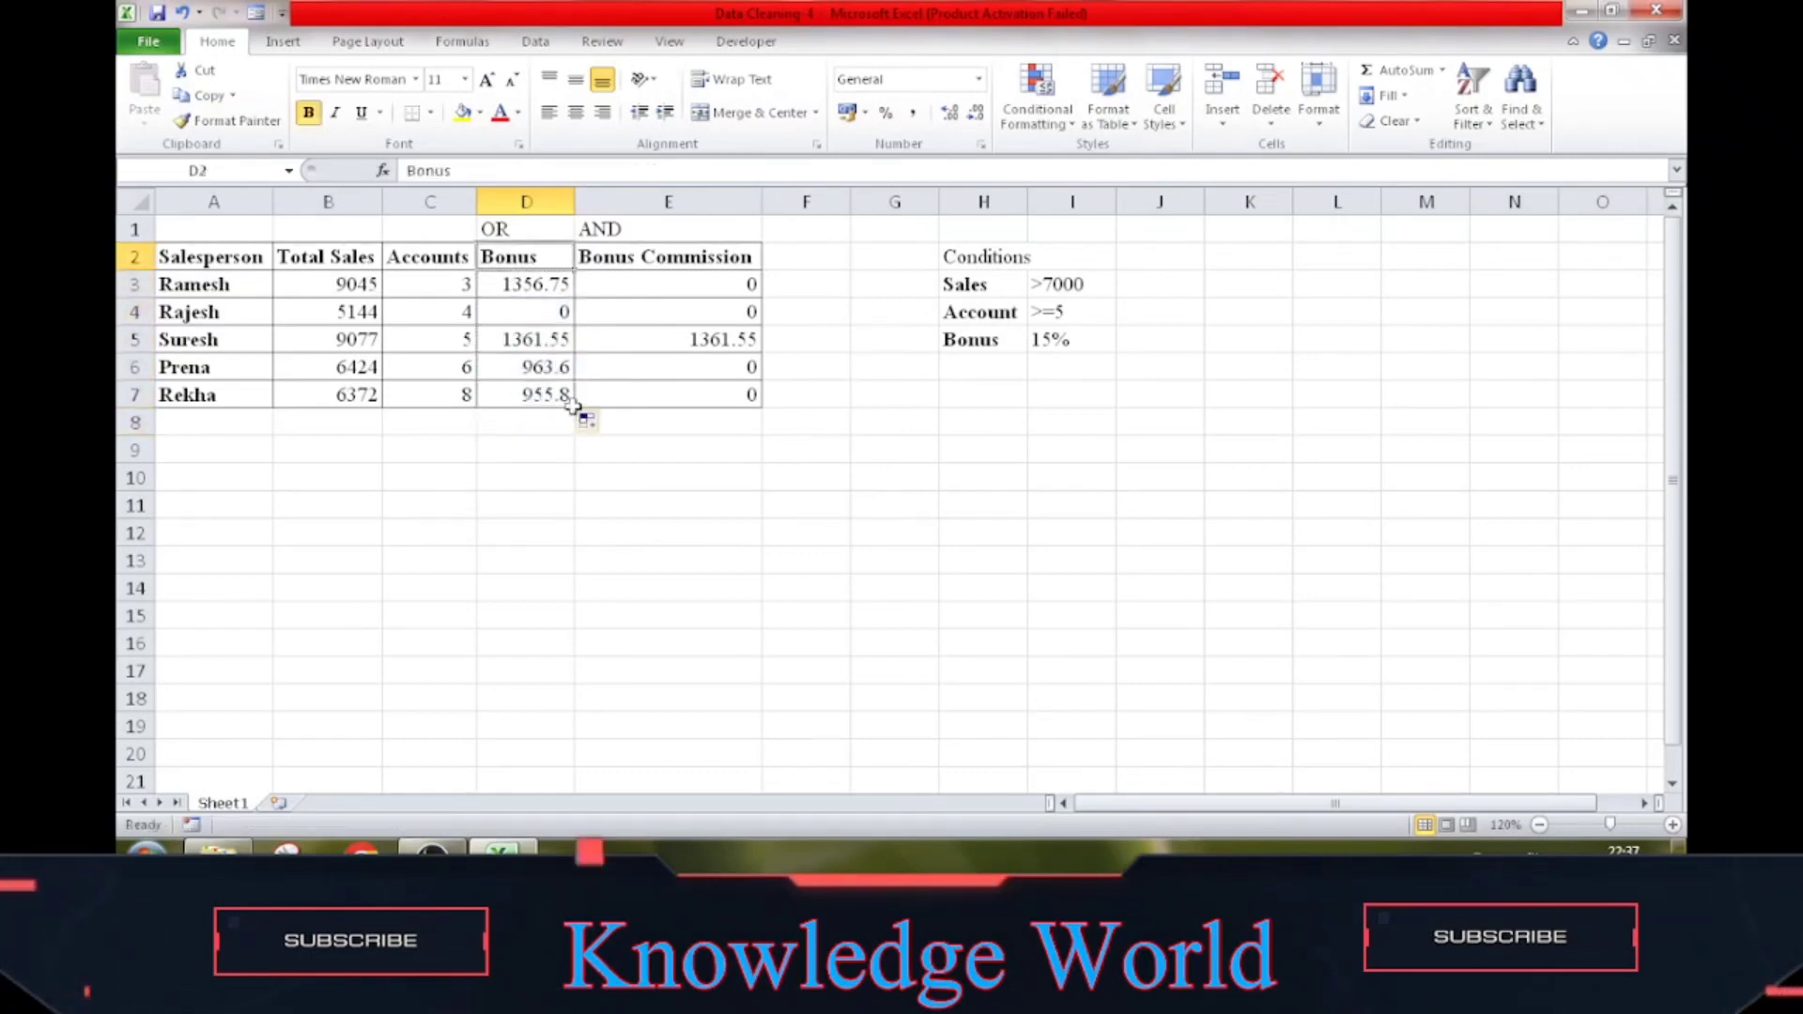
pyautogui.press('Down')
pyautogui.press('Down')
pyautogui.press('Down')
pyautogui.press('Left')
pyautogui.press('Up')
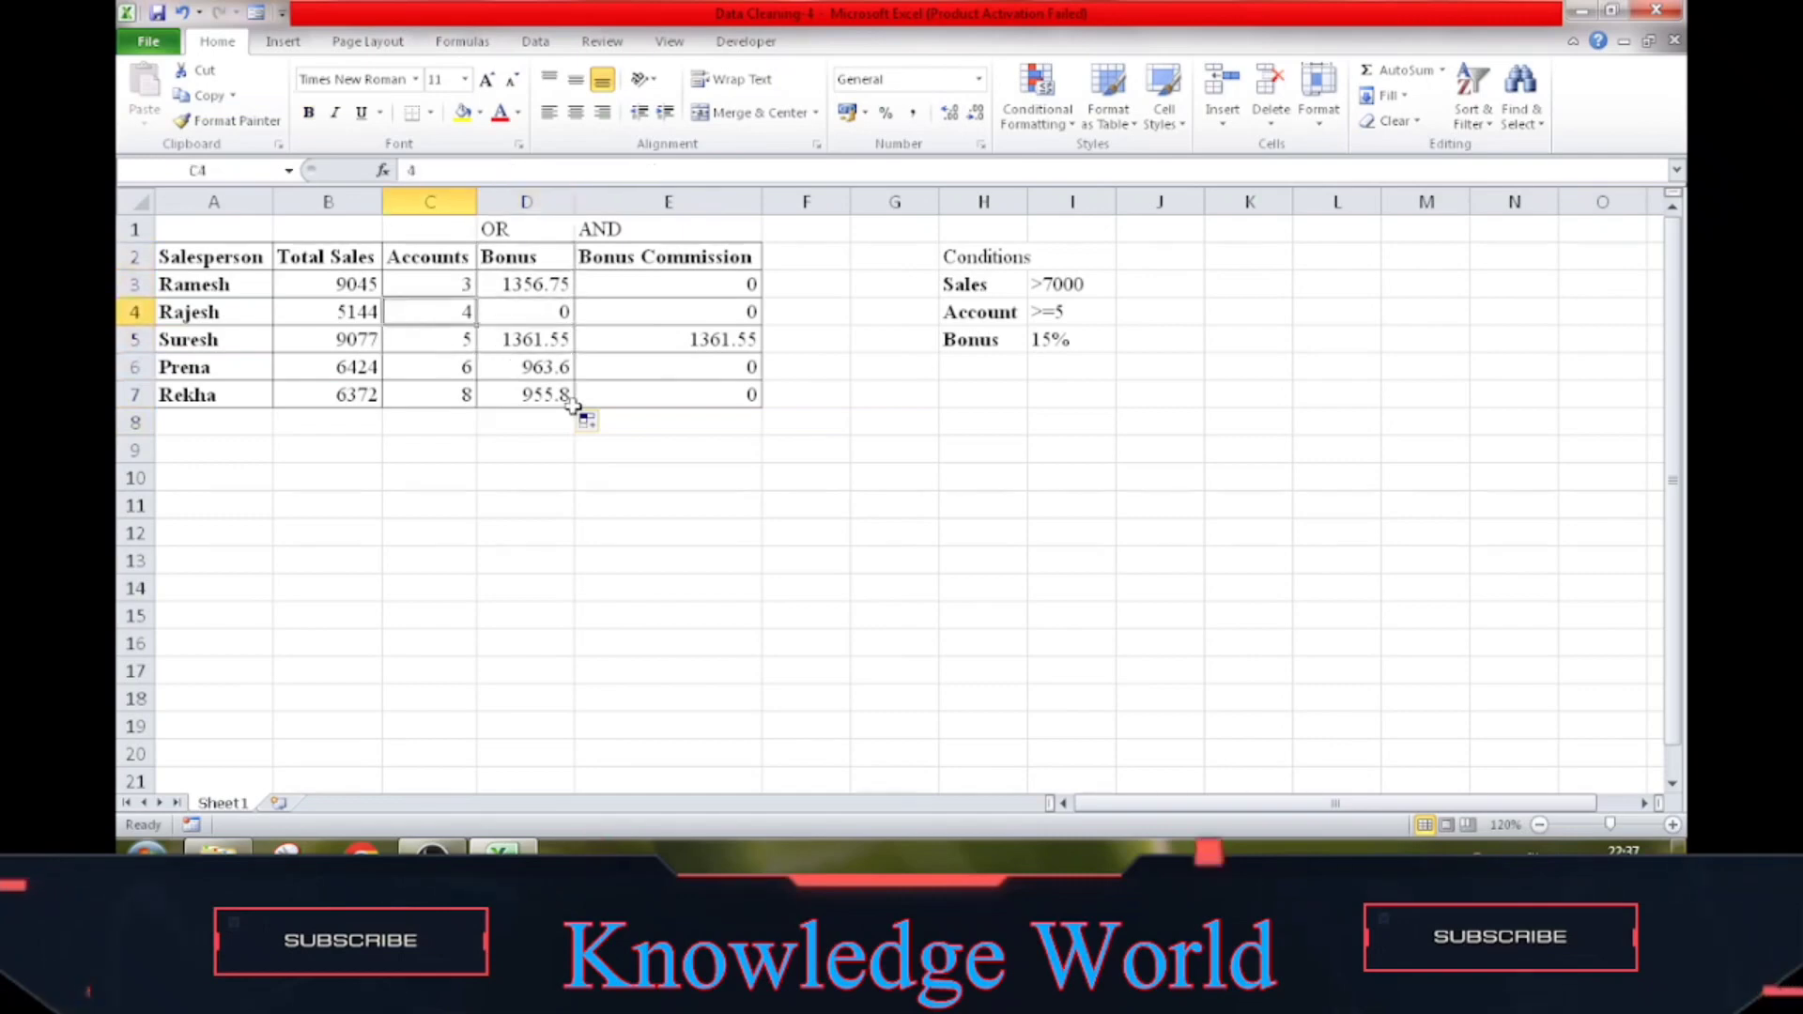
pyautogui.press('Left')
pyautogui.press('Up')
pyautogui.press('Right')
pyautogui.press('Right')
pyautogui.press('Right')
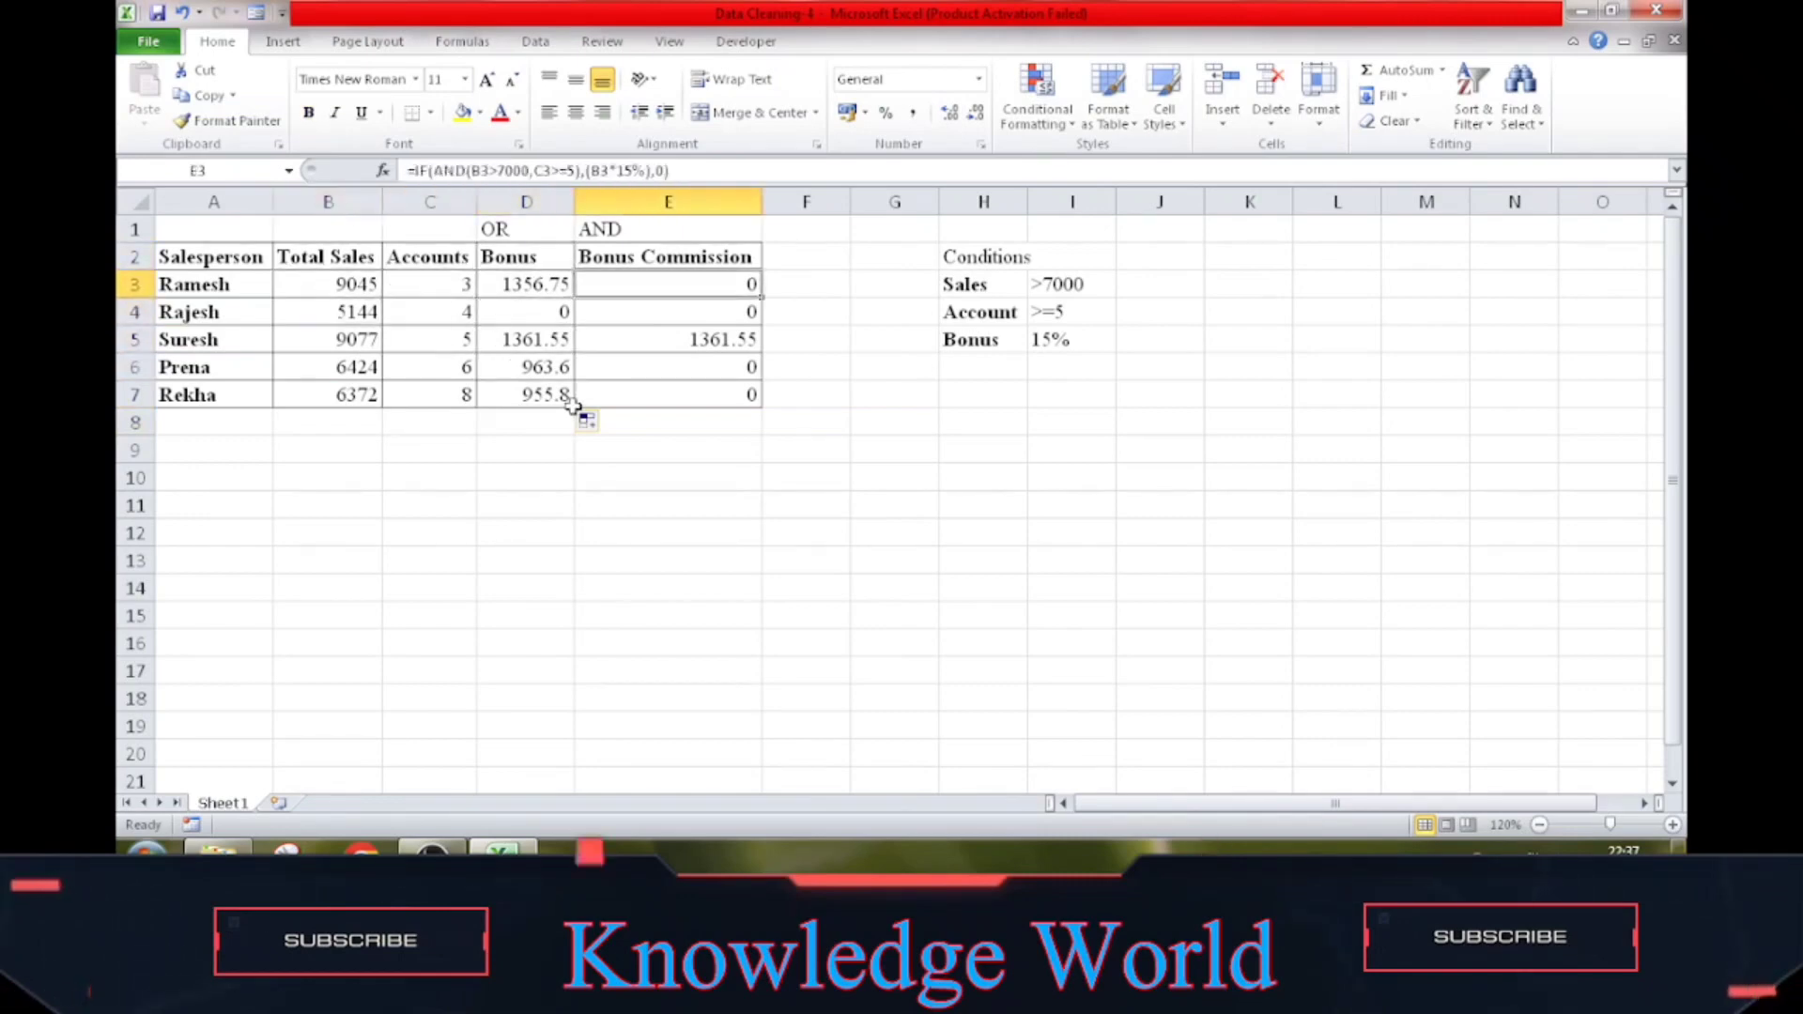
# Review the OR-based Bonus formulas and results in D4 through D7
pyautogui.press('Left')
pyautogui.press('Down')
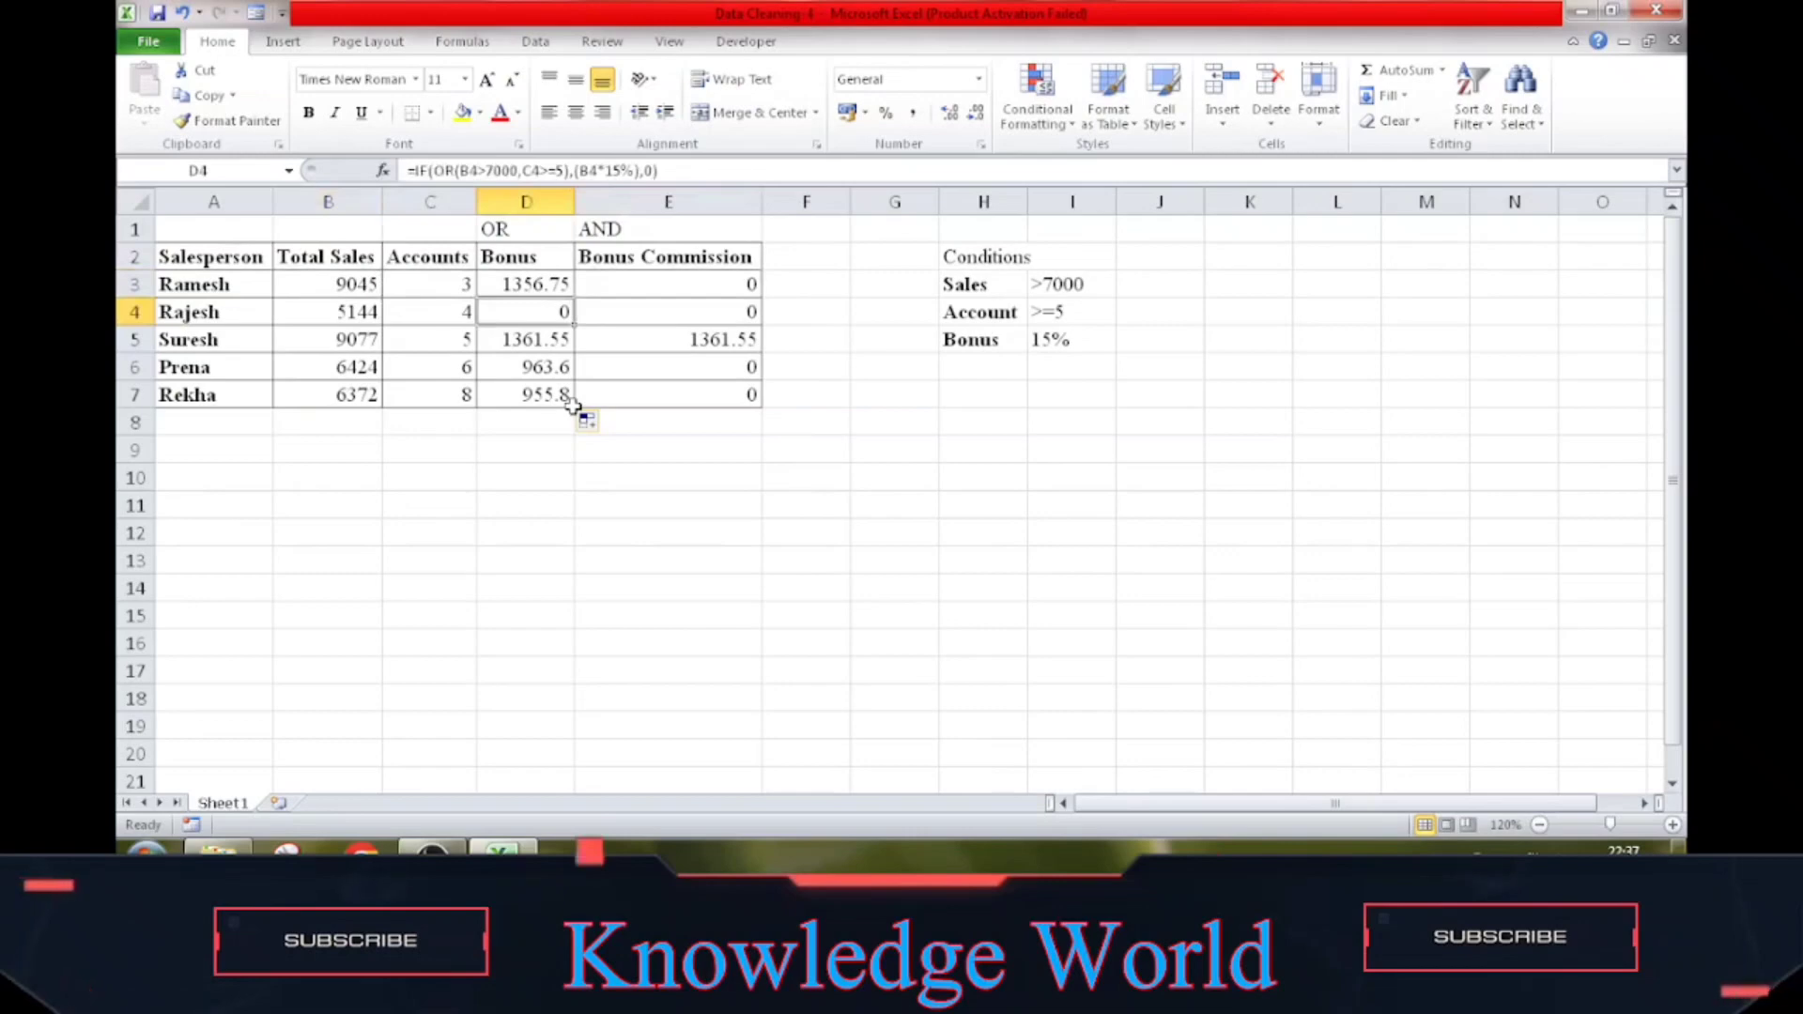
pyautogui.press('Down')
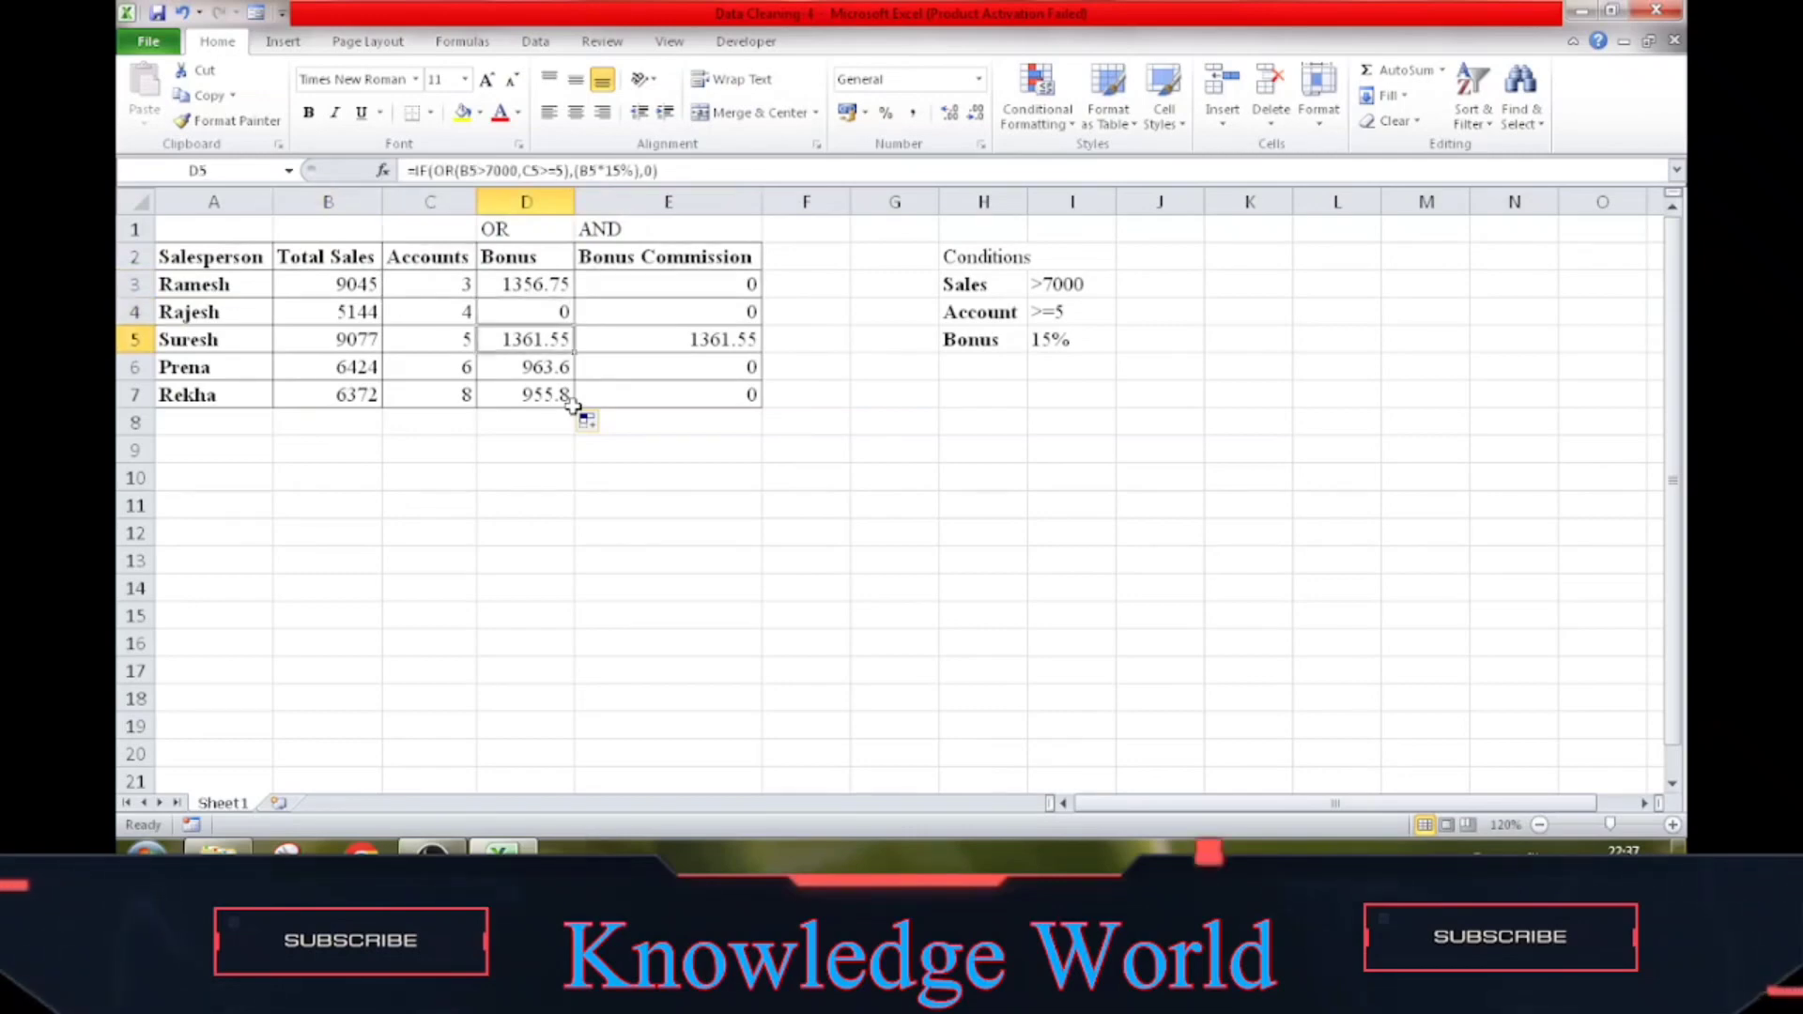
pyautogui.press('Down')
pyautogui.press('Down')
pyautogui.press('Down')
pyautogui.press('Up')
pyautogui.press('Up')
pyautogui.press('Up')
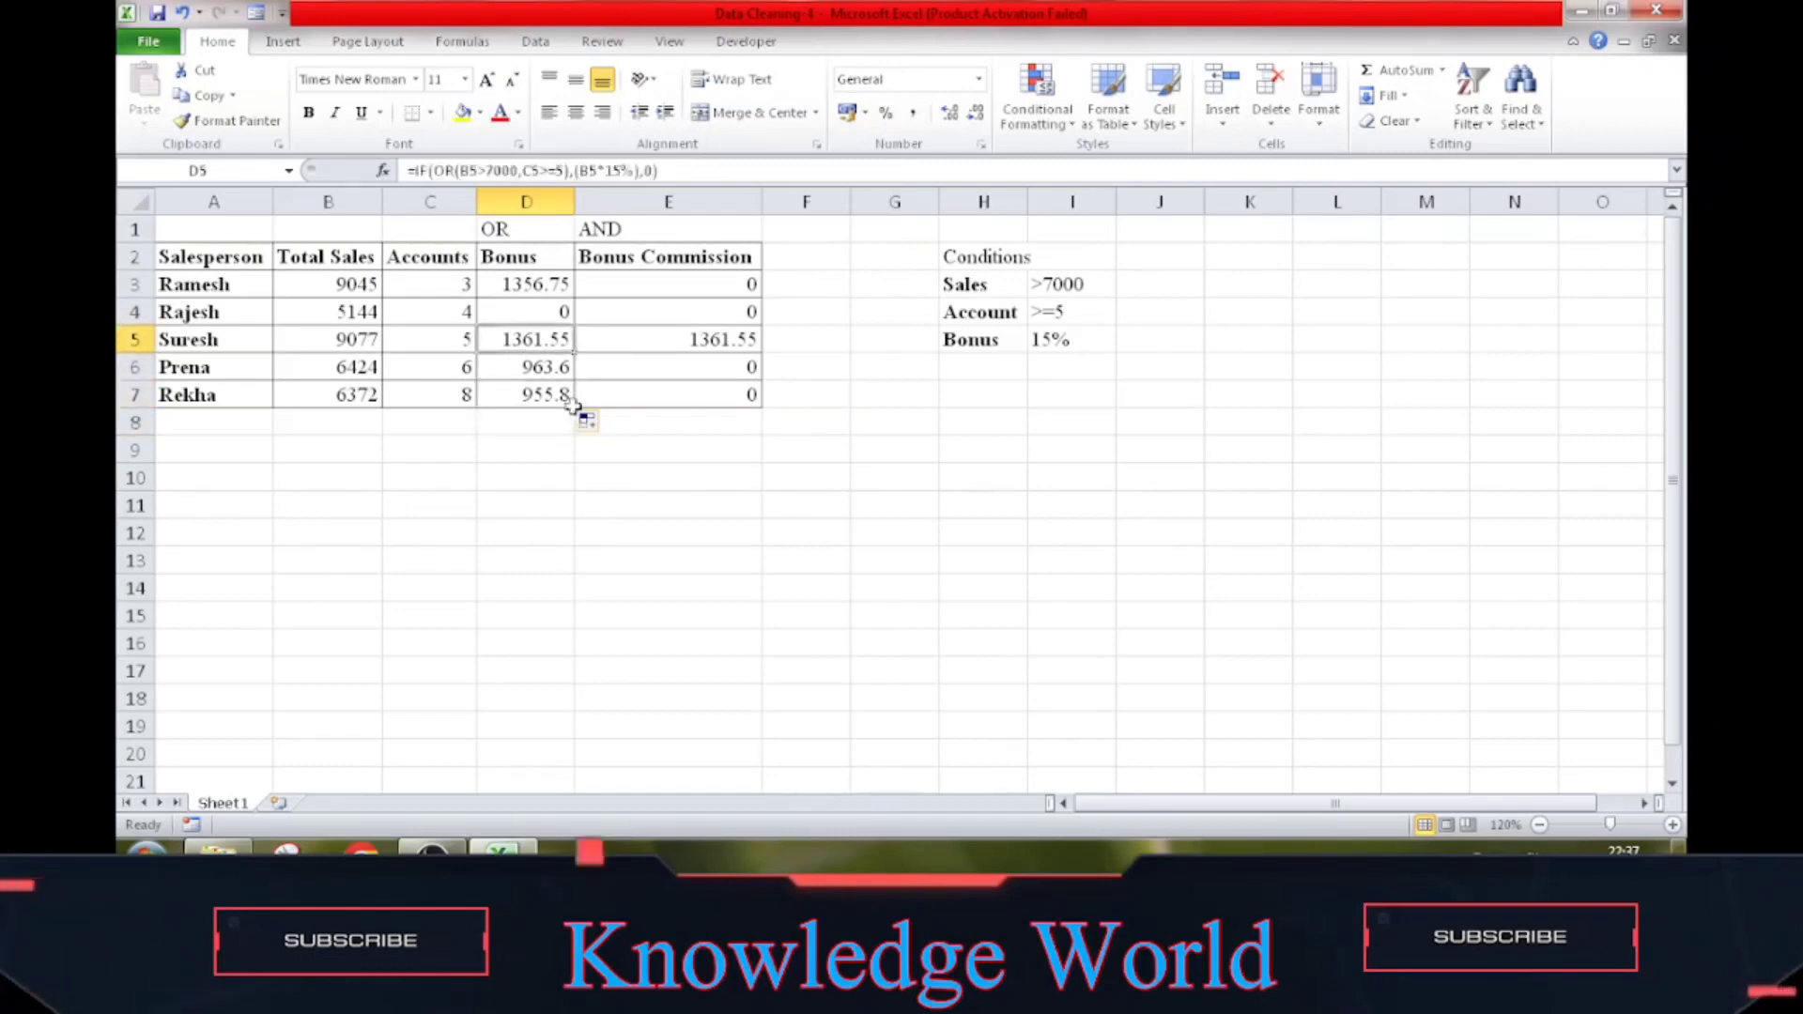
# Compare row 4's Total Sales and Accounts values with its Bonus and Bonus Commission results
pyautogui.press('Left')
pyautogui.press('Left')
pyautogui.press('Up')
pyautogui.press('Up')
pyautogui.press('Left')
pyautogui.press('Down')
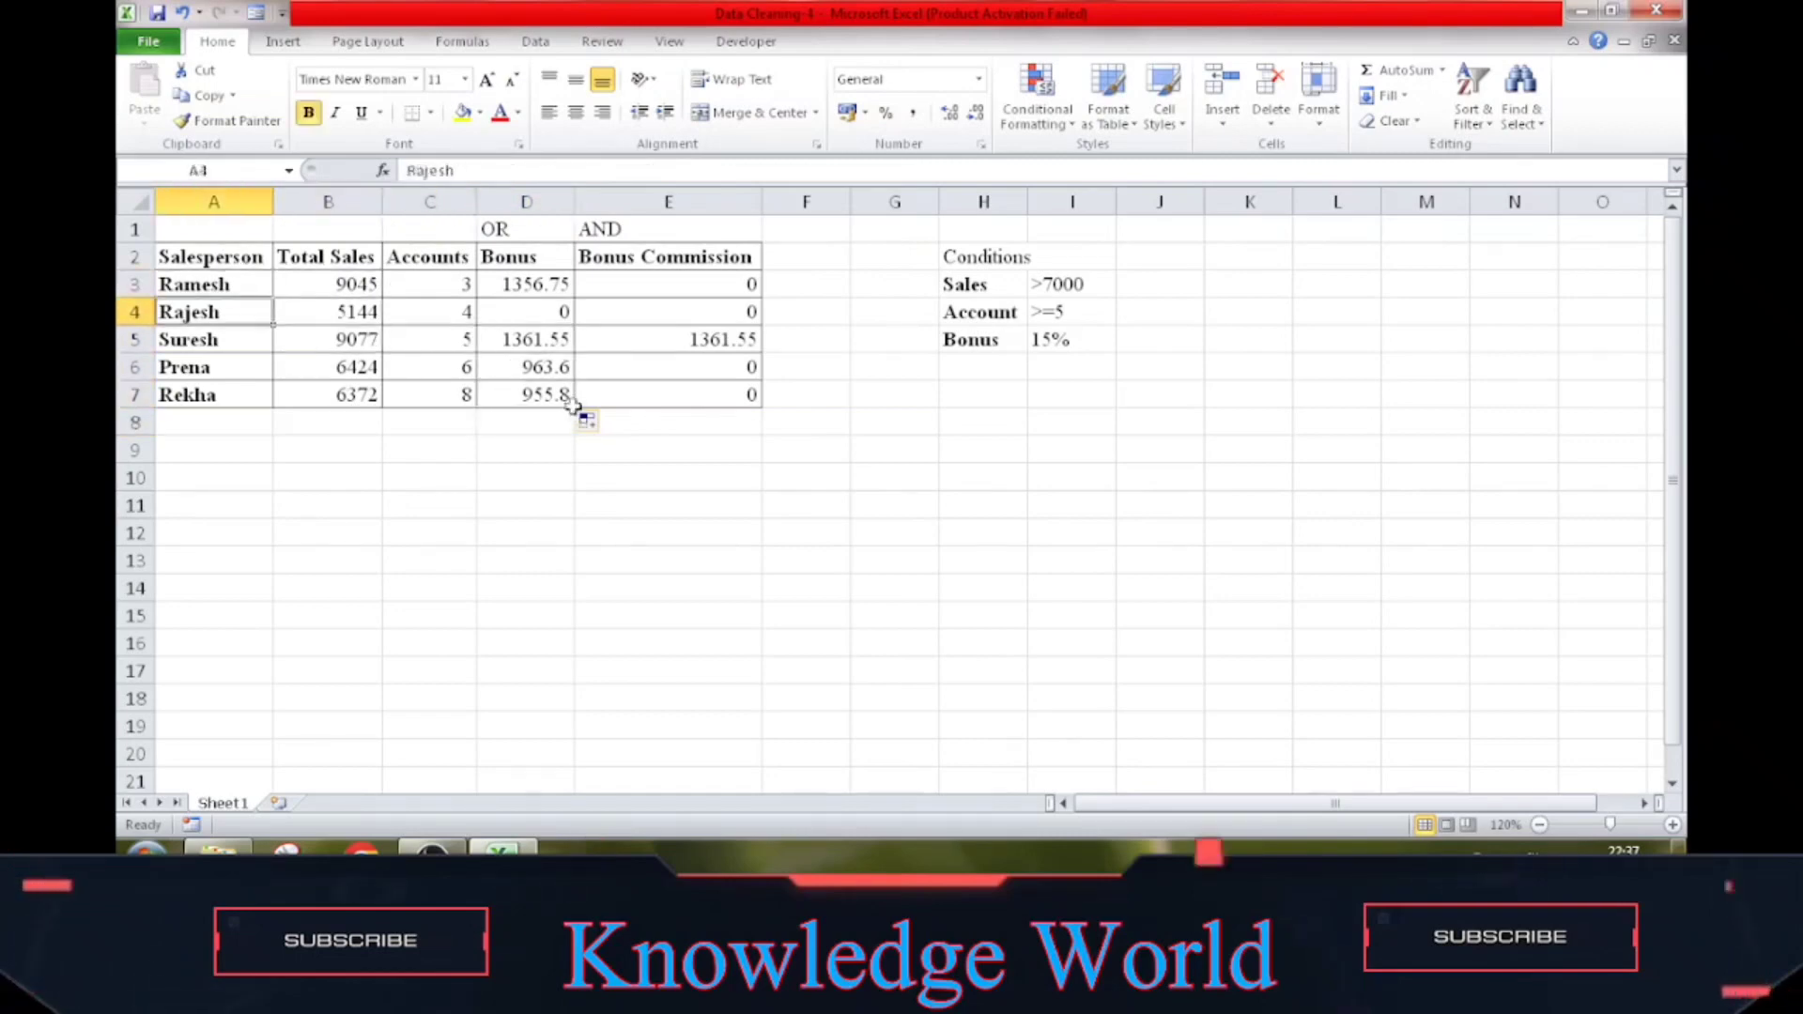
pyautogui.press('Right')
pyautogui.press('Right')
pyautogui.press('Right')
pyautogui.press('Right')
pyautogui.press('Left')
pyautogui.press('Right')
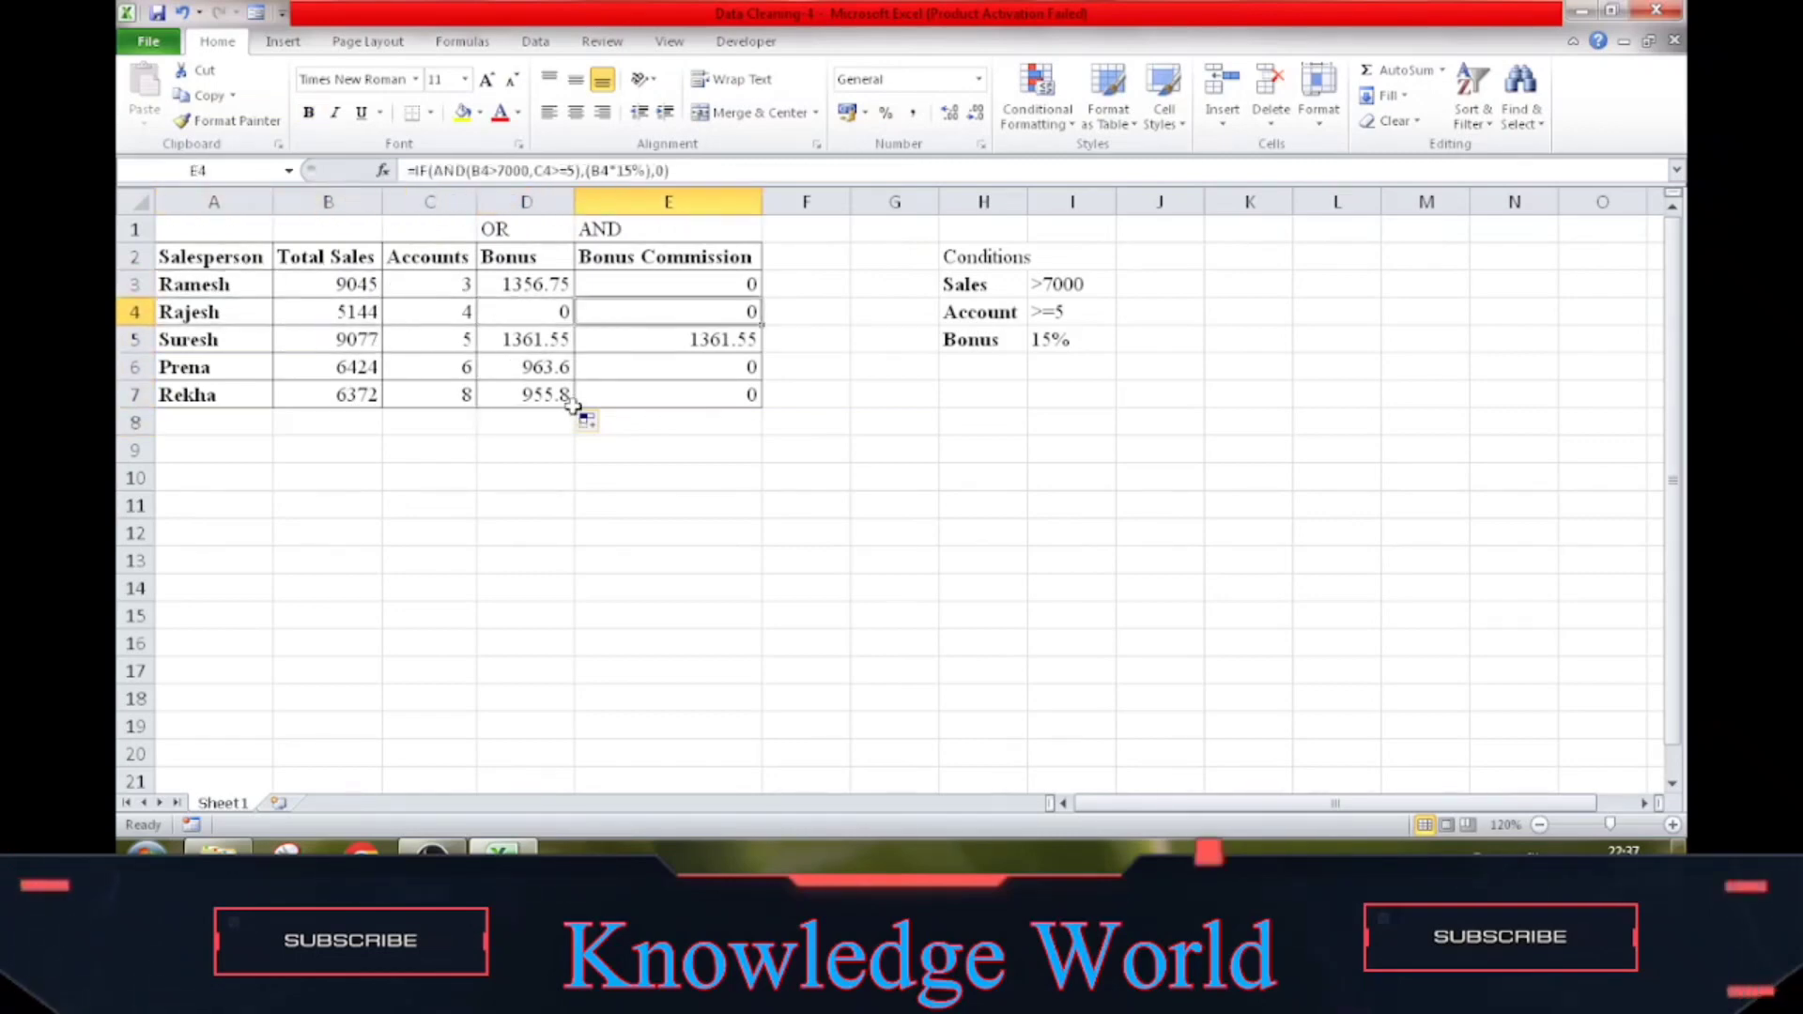
# Recheck the zero results in D4 and E4 against the Total Sales in B4 and the Accounts in C4
pyautogui.press('Left')
pyautogui.press('Right')
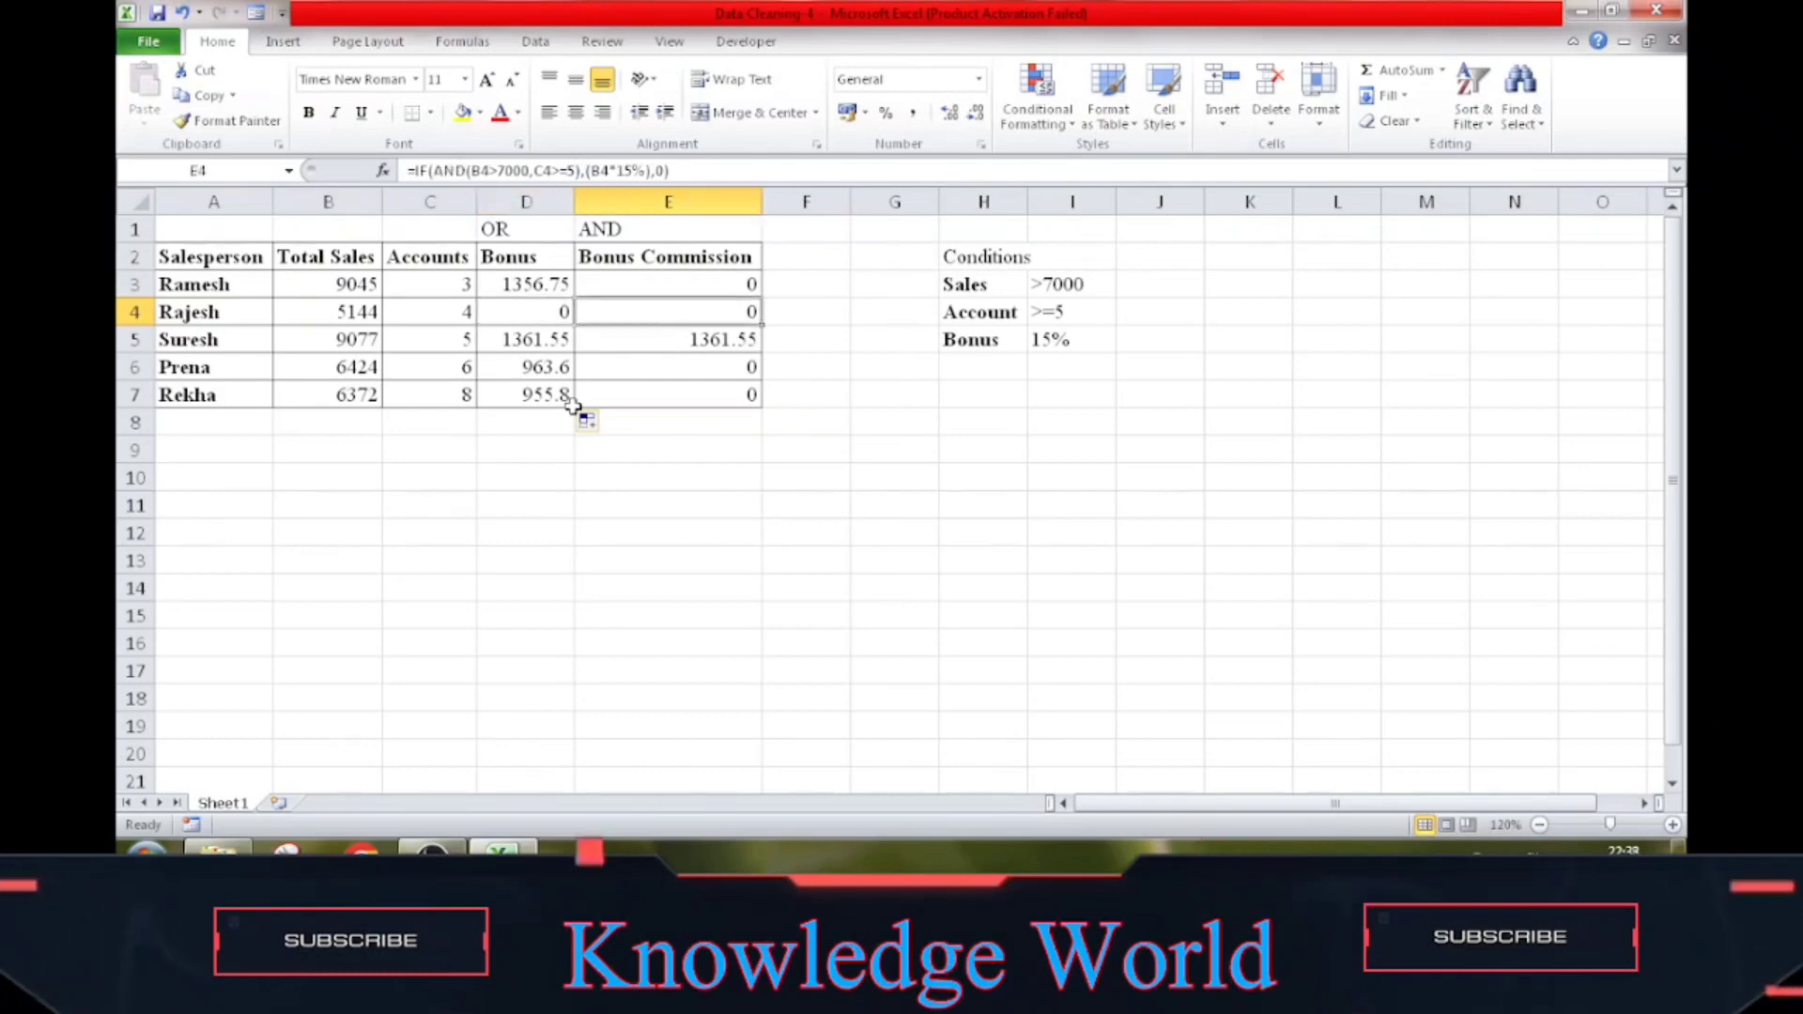
pyautogui.press('Left')
pyautogui.press('Left')
pyautogui.press('Left')
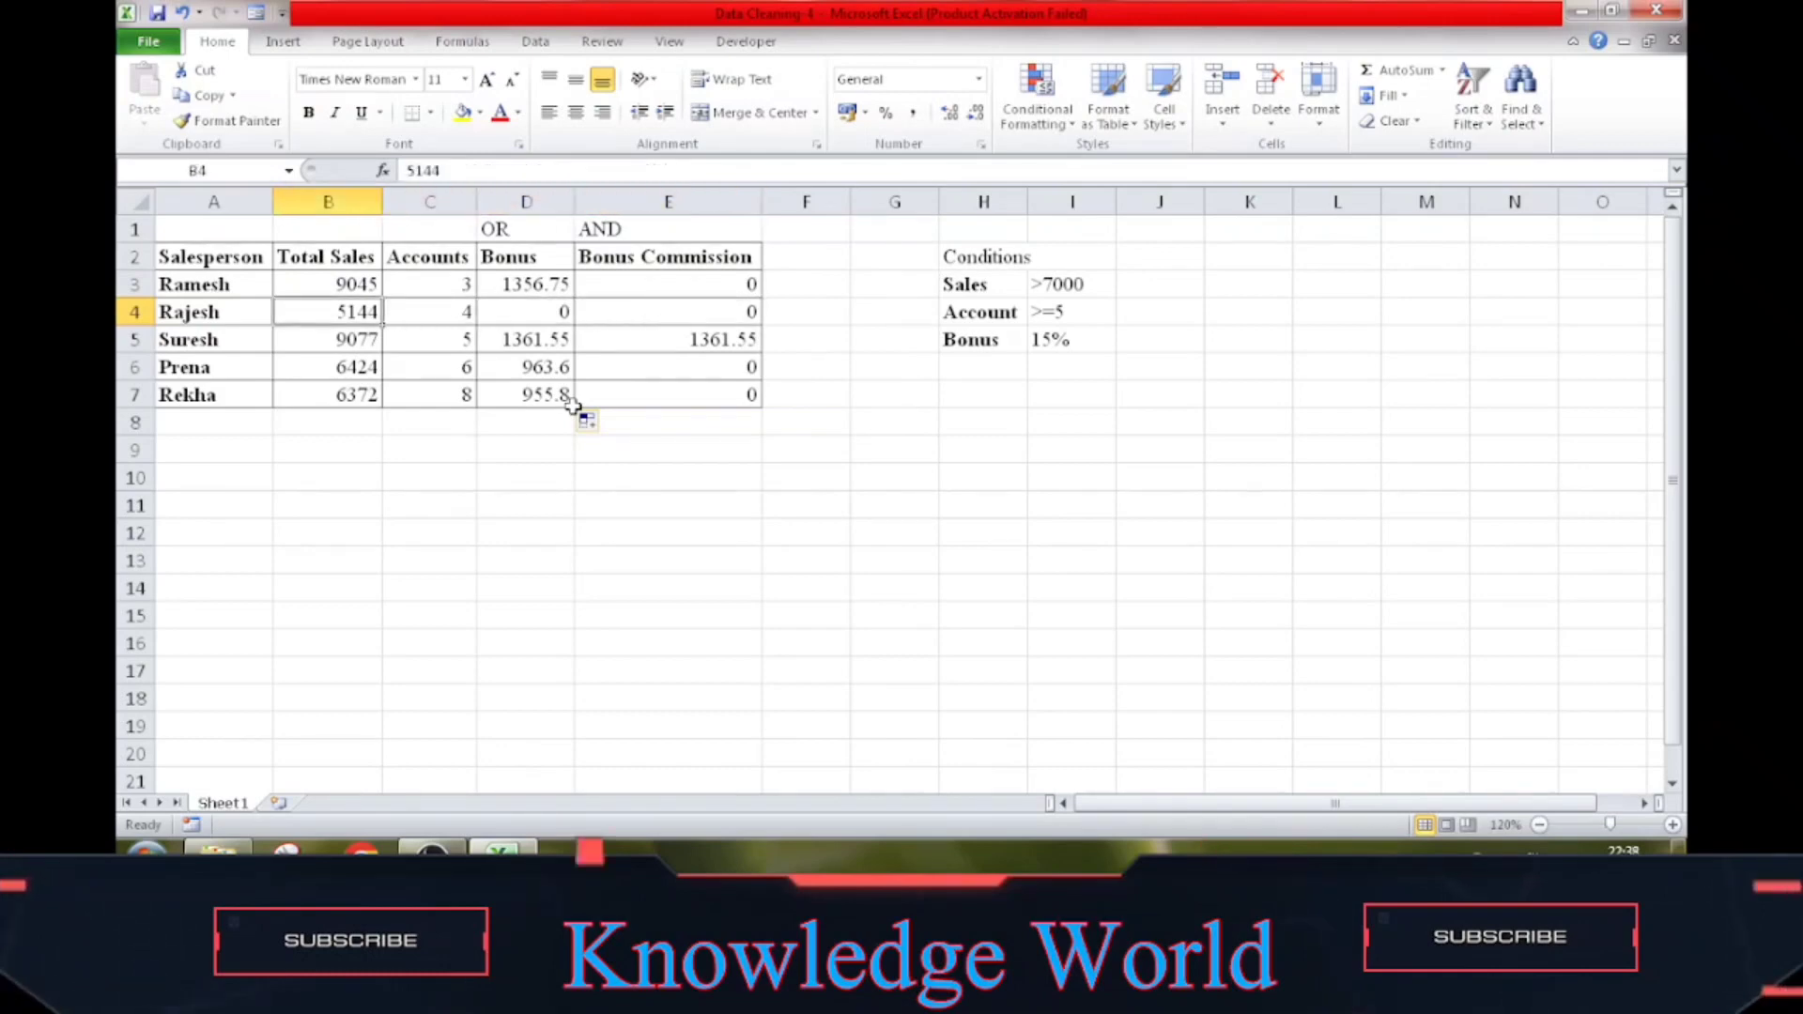
pyautogui.press('Right')
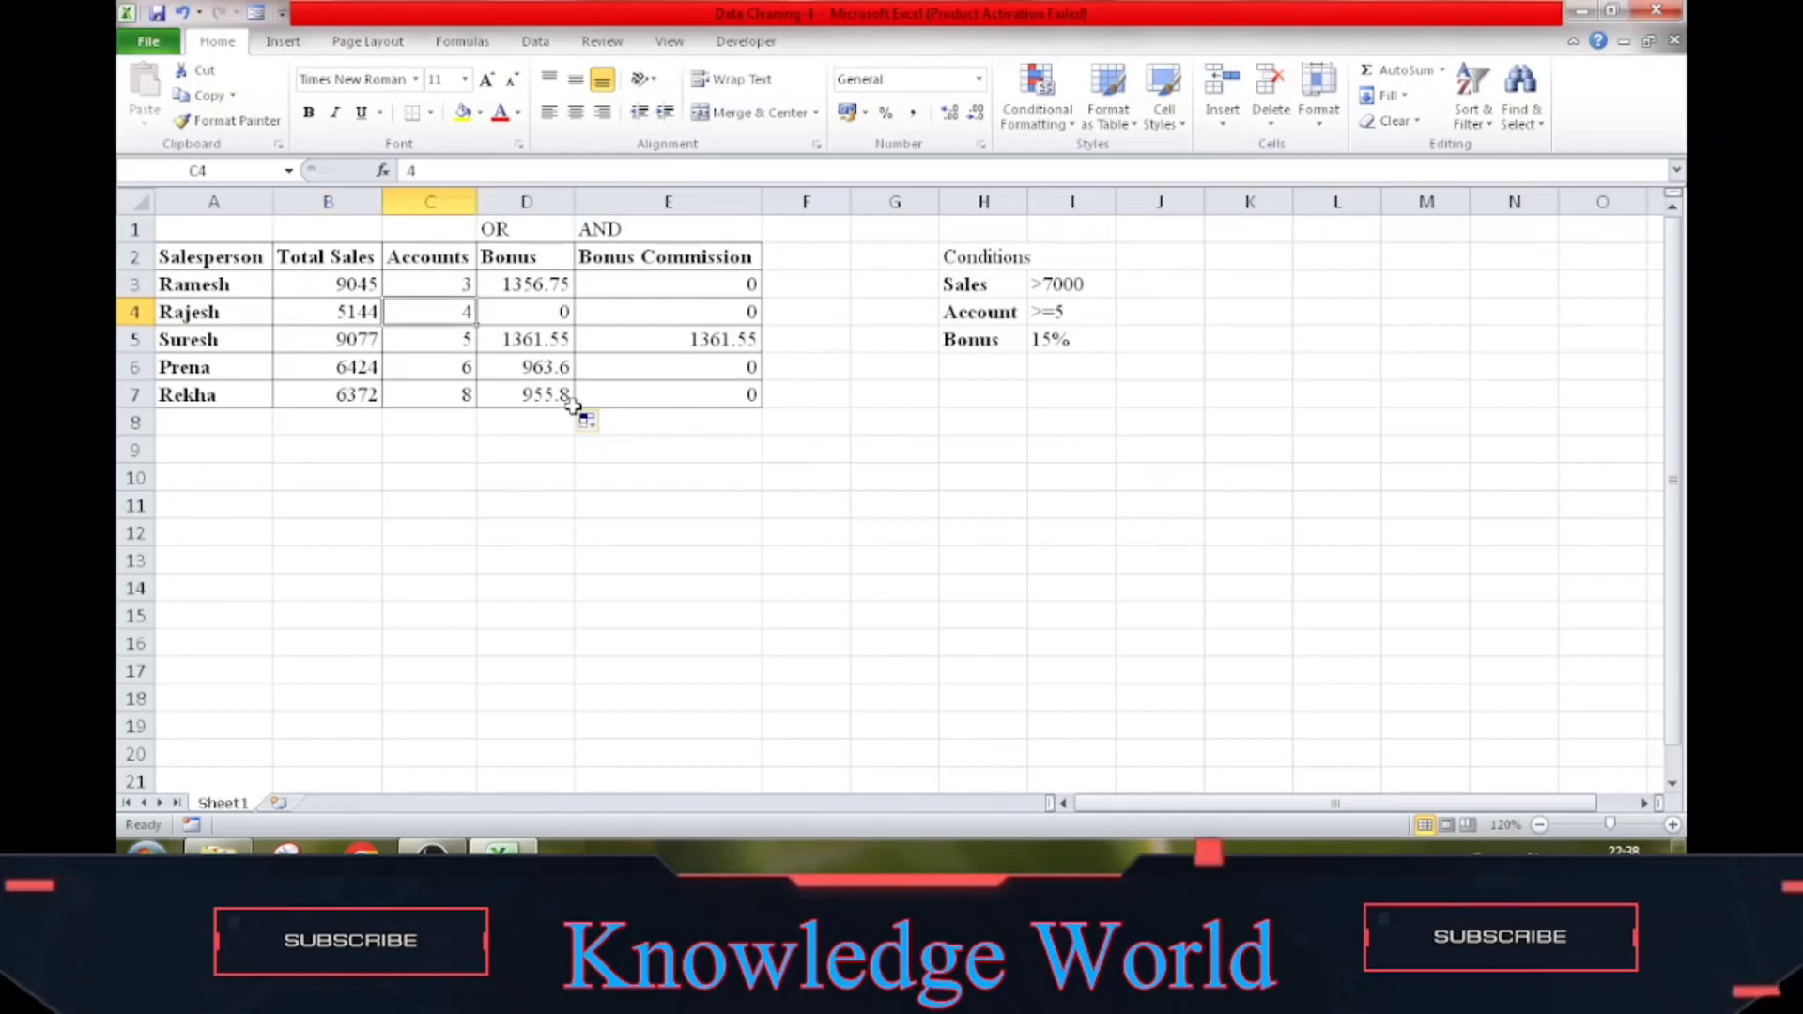
pyautogui.press('Right')
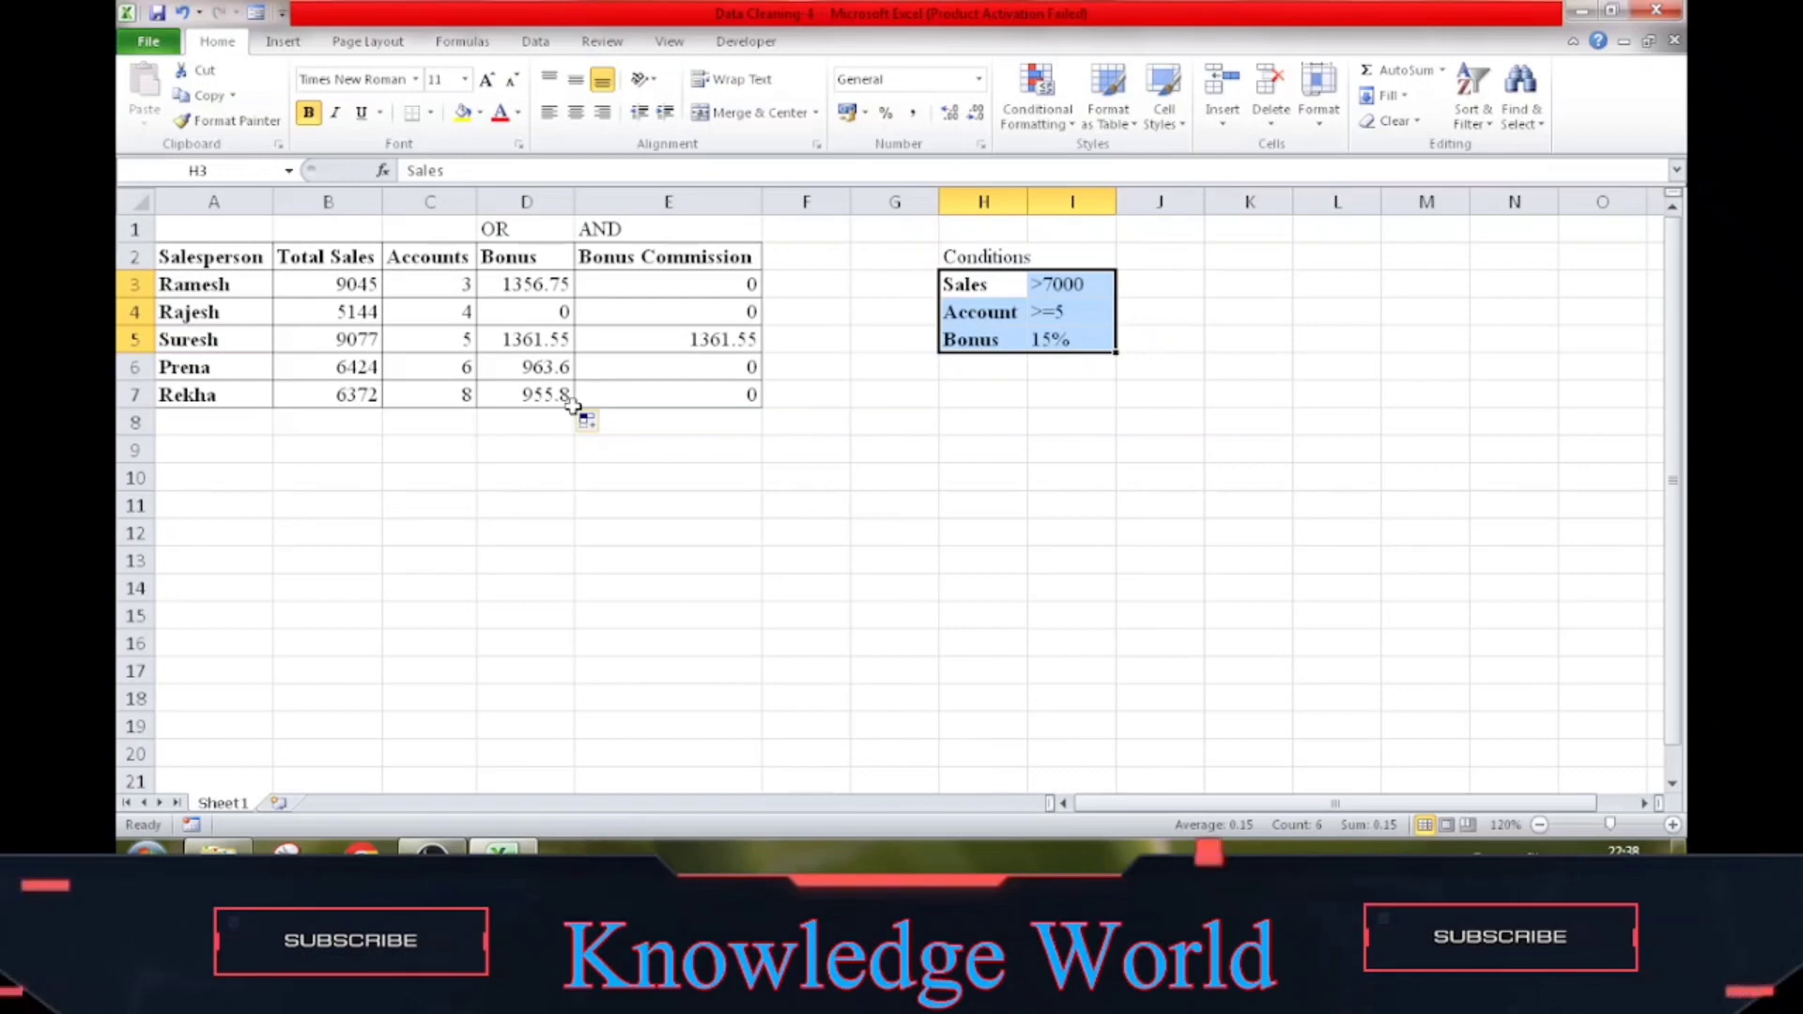
# Review the Sales, Account and Bonus conditions beside the table, selecting the range H3:I5
pyautogui.press('Left')
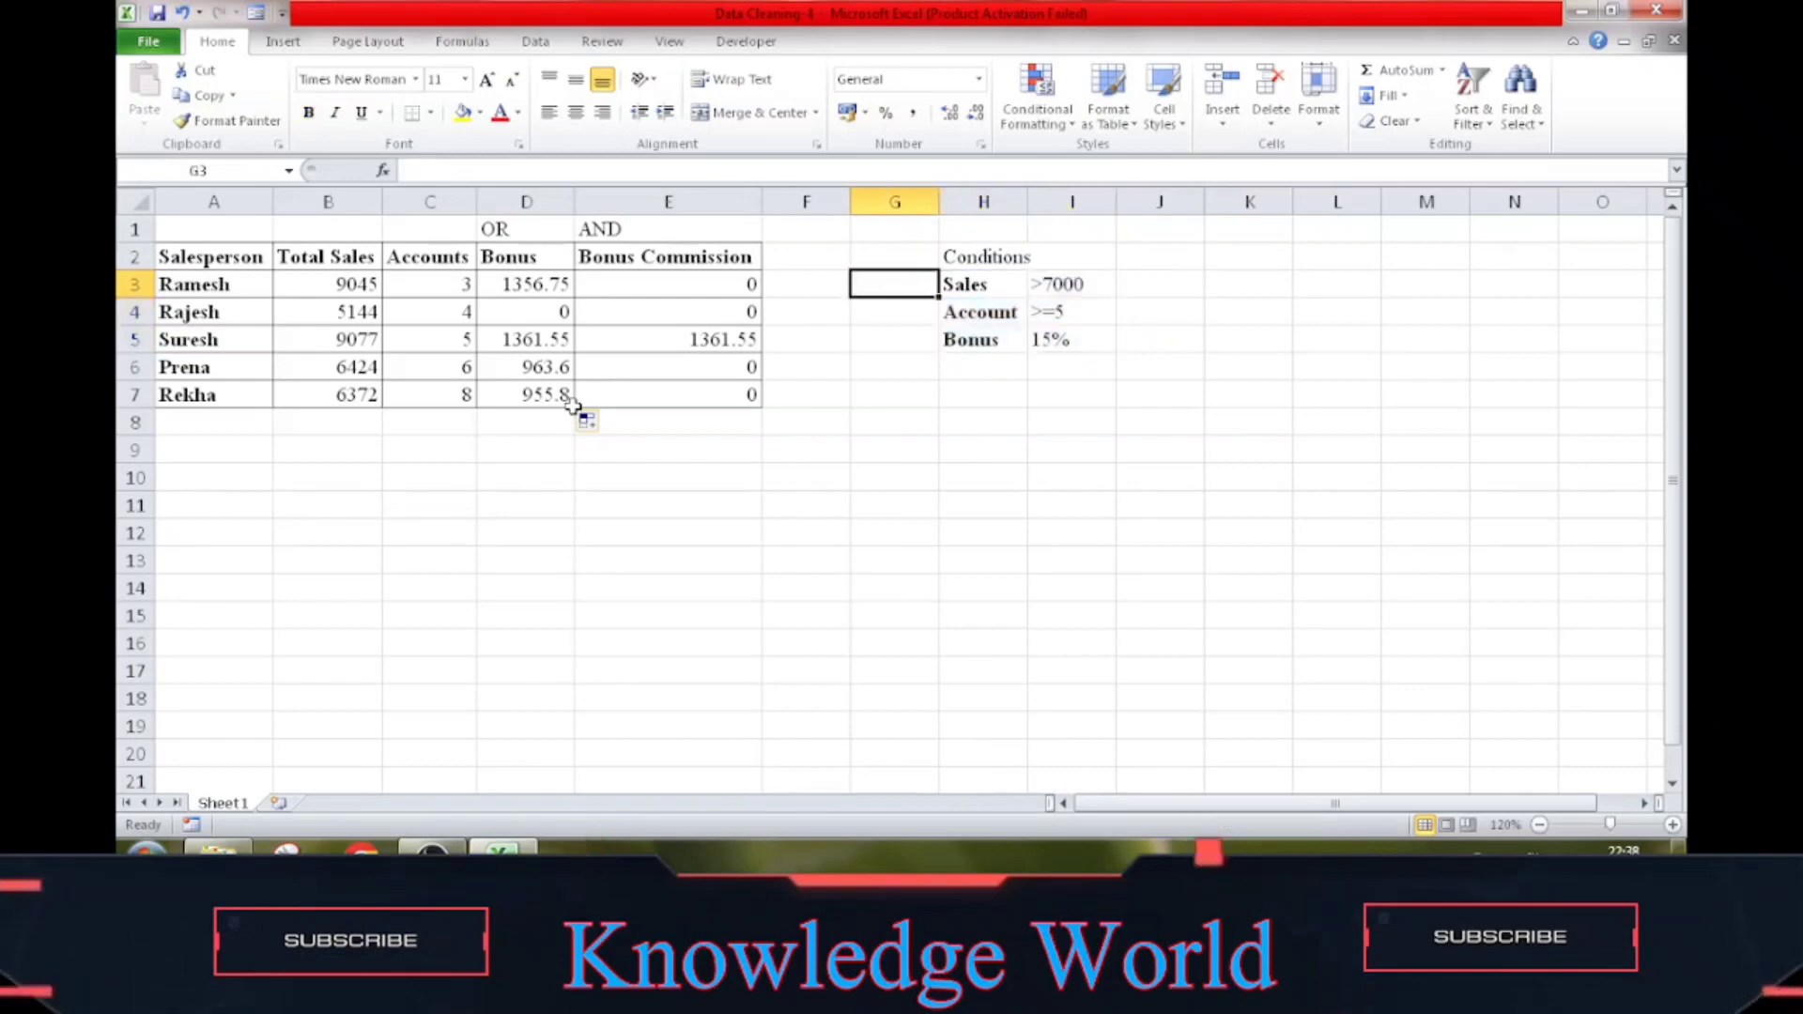
pyautogui.press('Right')
pyautogui.press('Right')
pyautogui.press('Left')
pyautogui.press('Right')
pyautogui.press('Left')
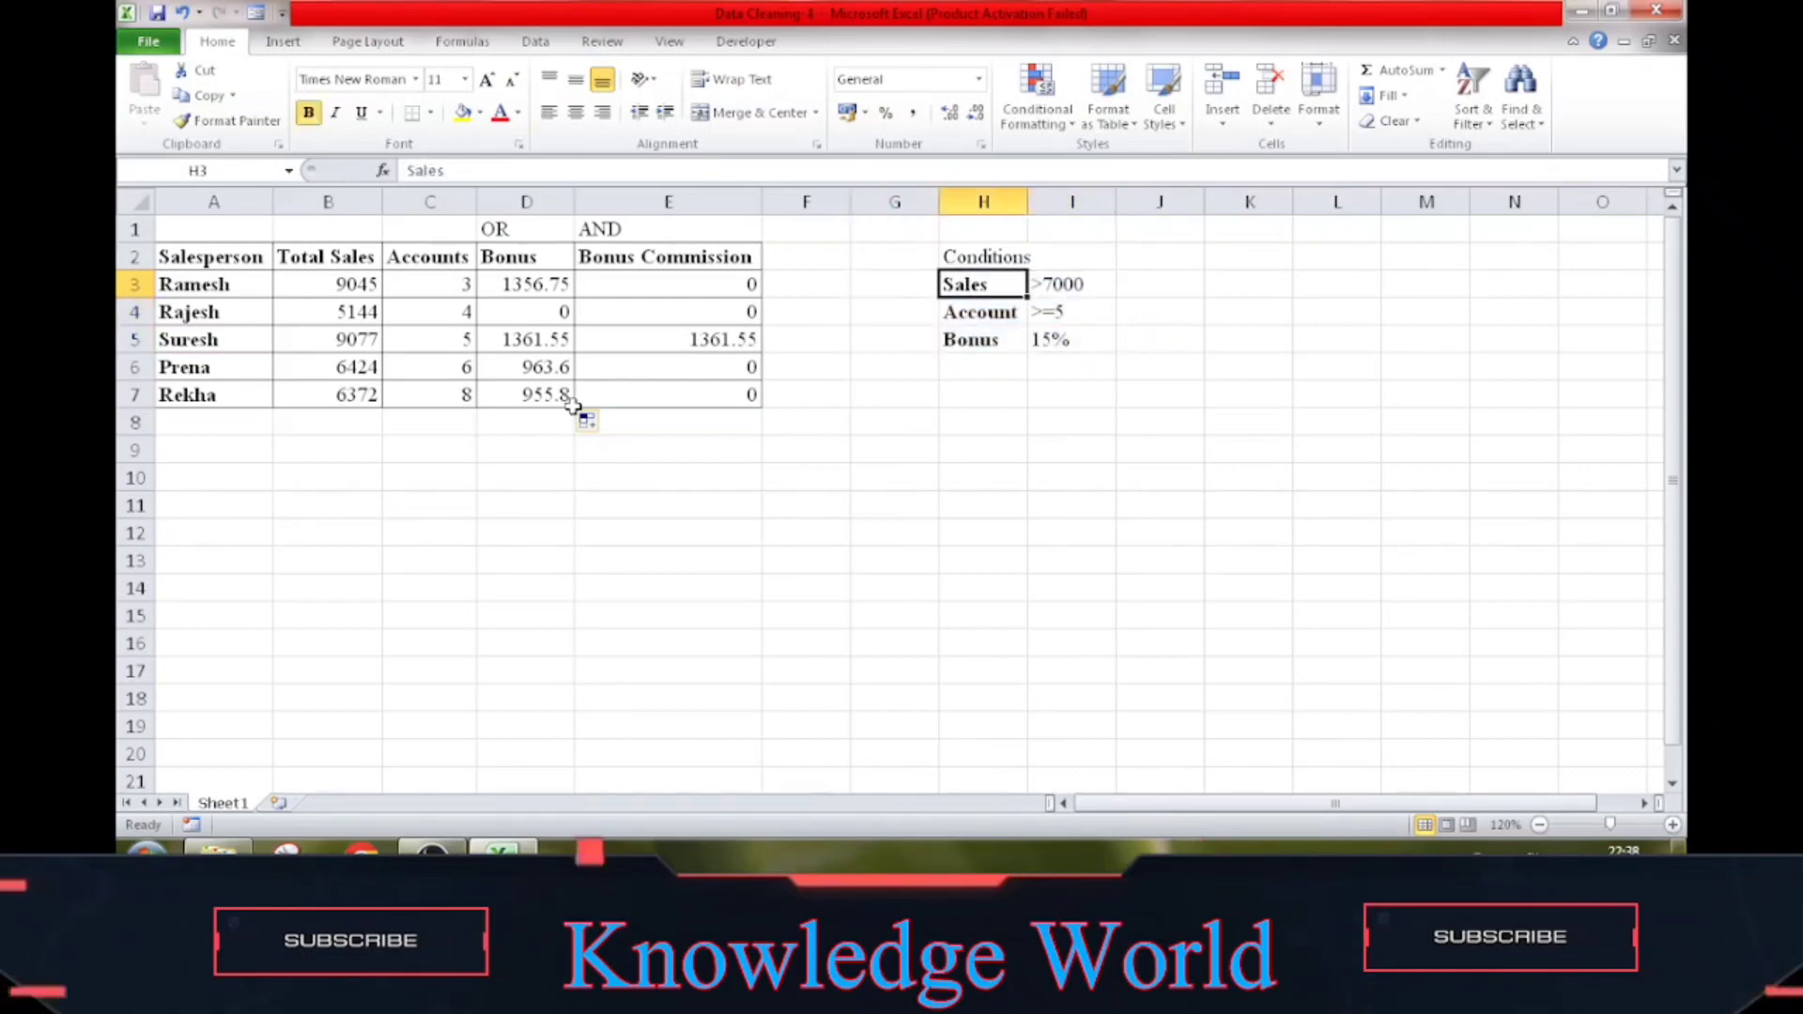
pyautogui.press('Right')
pyautogui.press('Left')
pyautogui.hotkey('shift', 'Right')
pyautogui.hotkey('shift', 'Down')
pyautogui.hotkey('shift', 'Down')
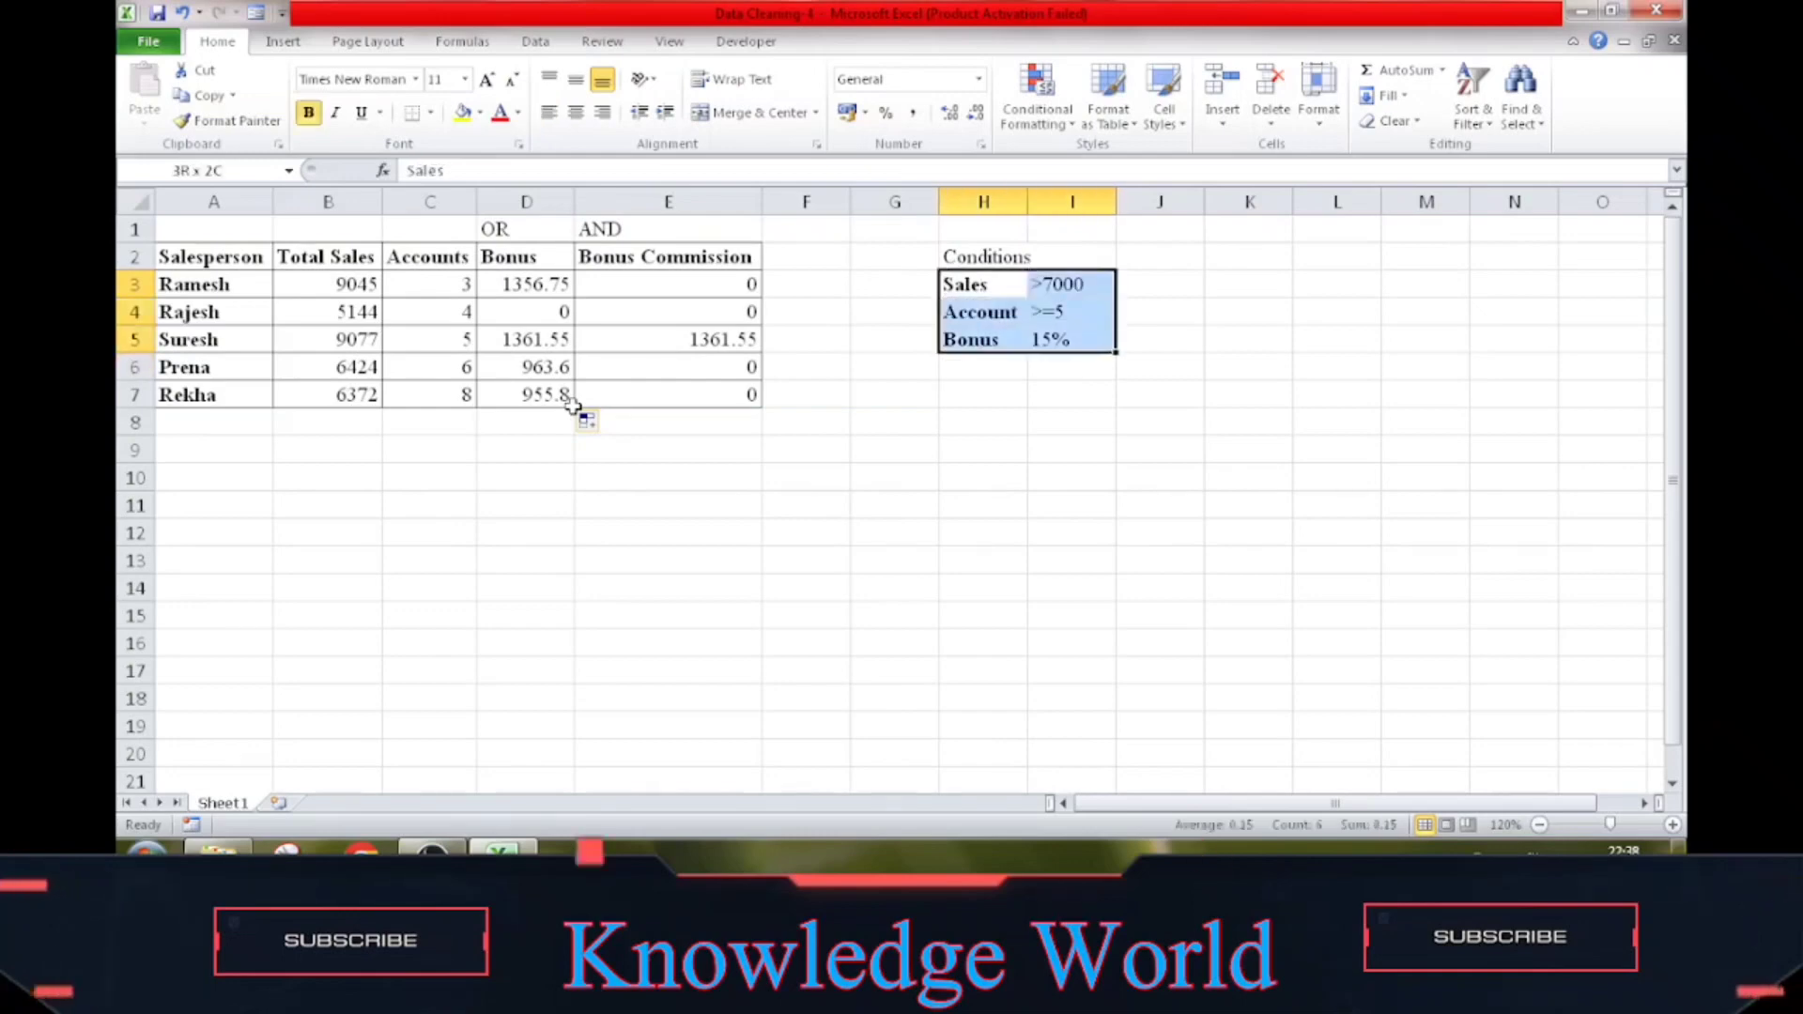